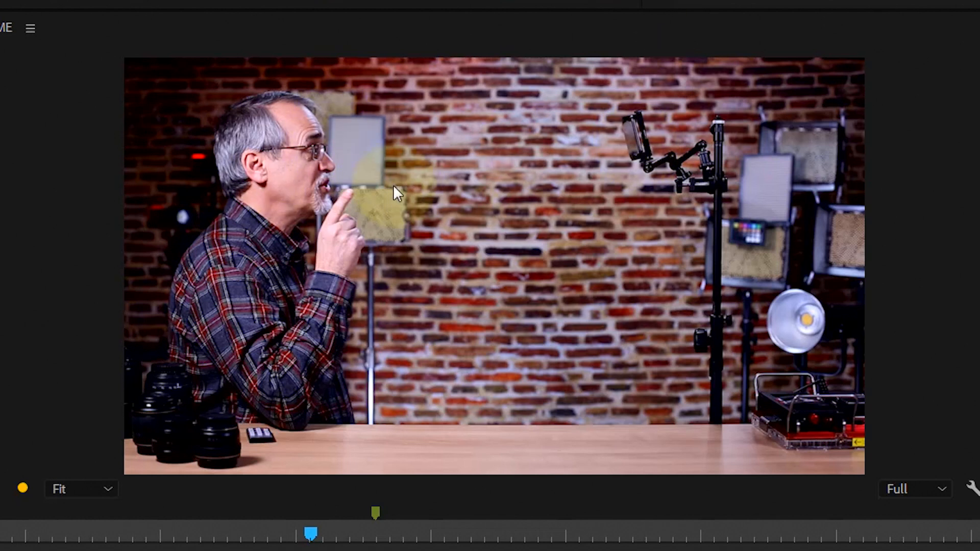
# - Play back the jacket take, and move its video clip up to V2 with its audio on A2
pyautogui.press('space')
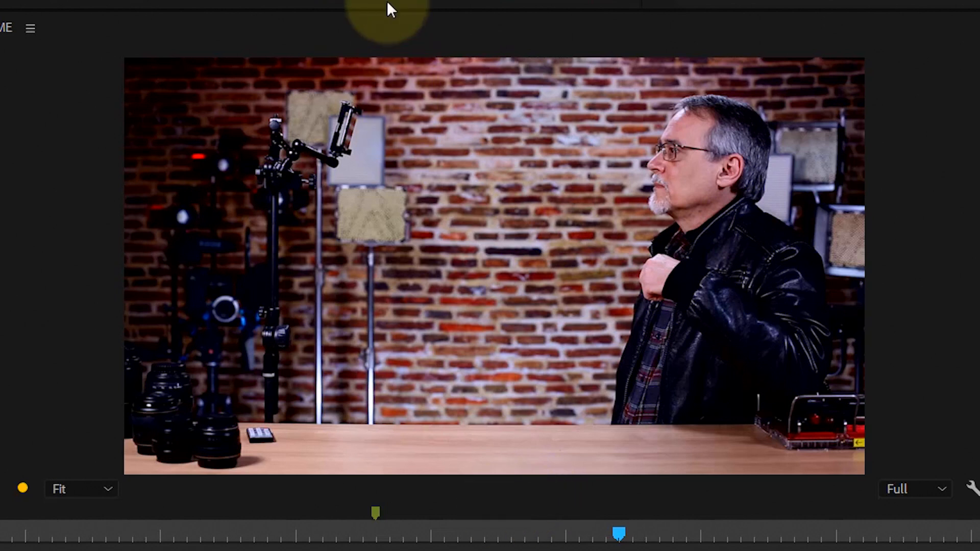
pyautogui.press('space')
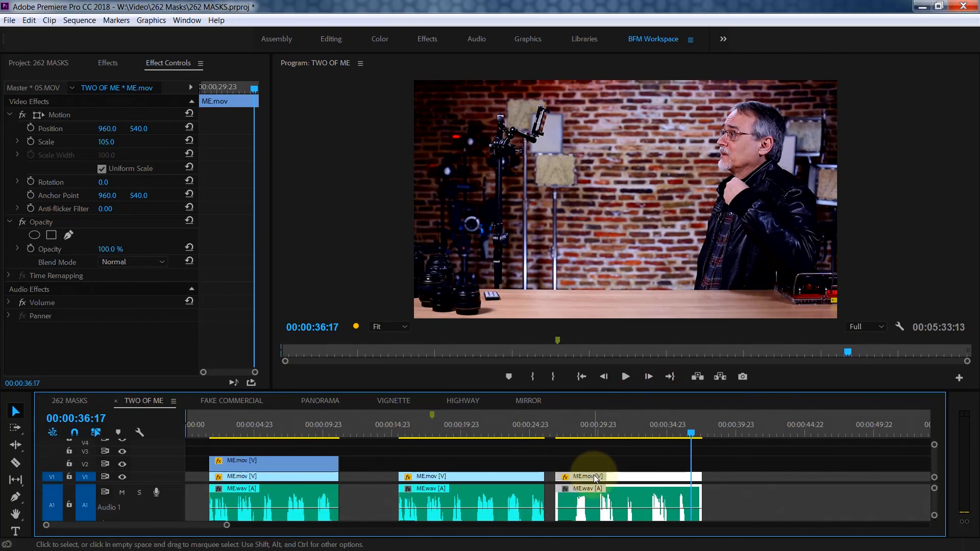
pyautogui.doubleClick(171, 494)
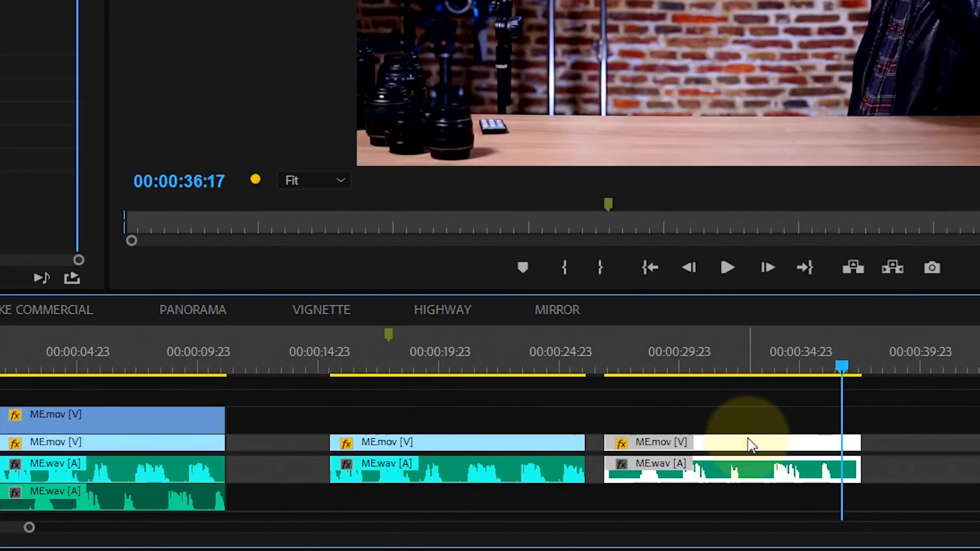
pyautogui.moveTo(638, 477); pyautogui.dragTo(639, 467)
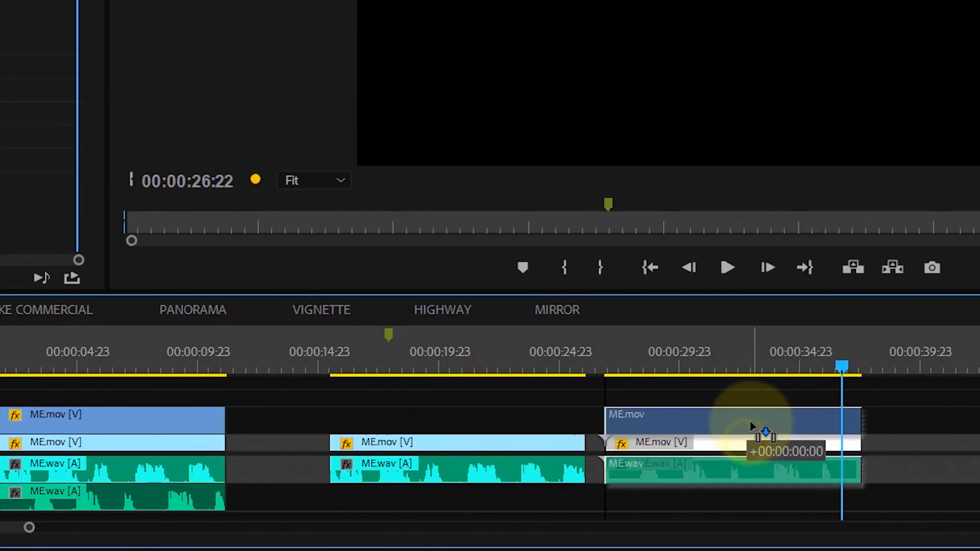
pyautogui.moveTo(750, 426); pyautogui.dragTo(749, 428)
pyautogui.moveTo(733, 464); pyautogui.dragTo(737, 492)
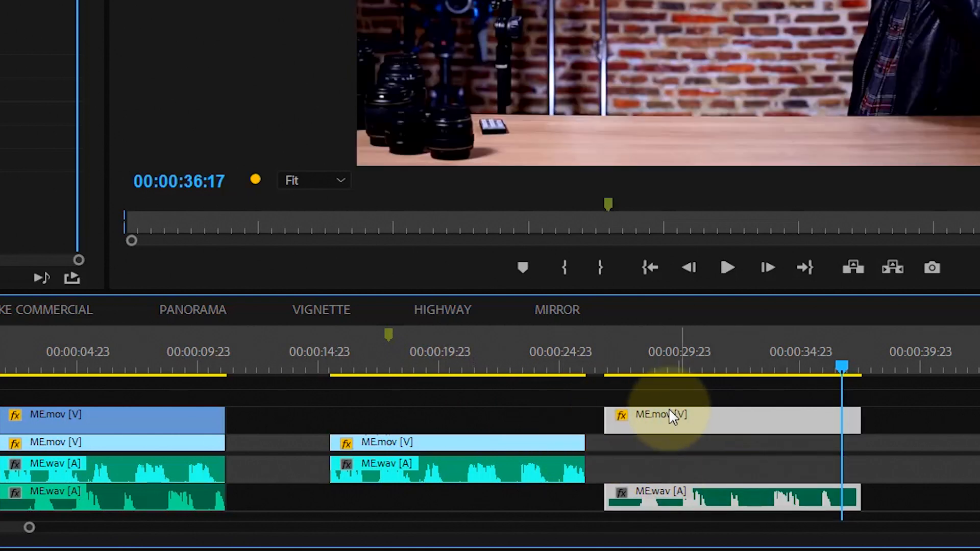
# - Slide the jacket clip on V2 and A2 back in time so it sits exactly over the plaid-shirt clip
pyautogui.click(706, 357)
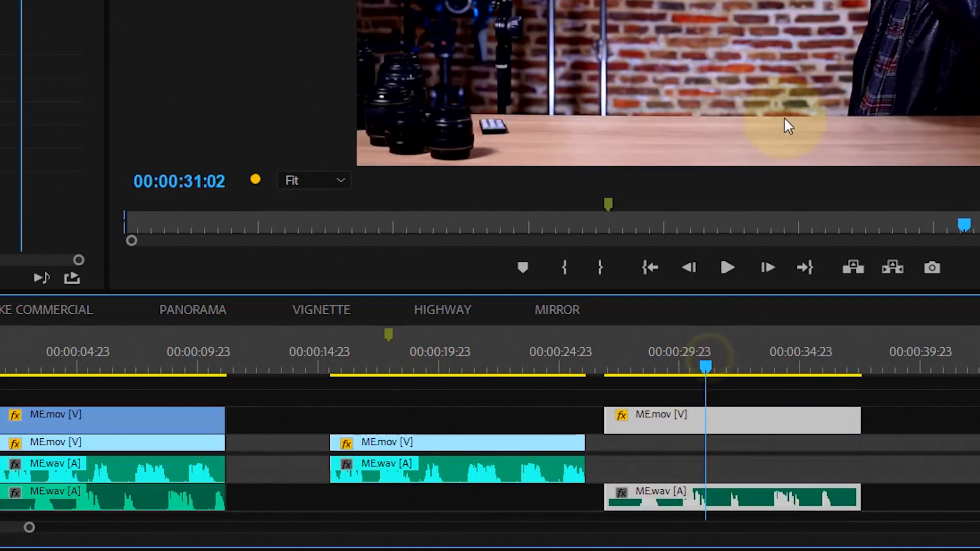
pyautogui.click(444, 360)
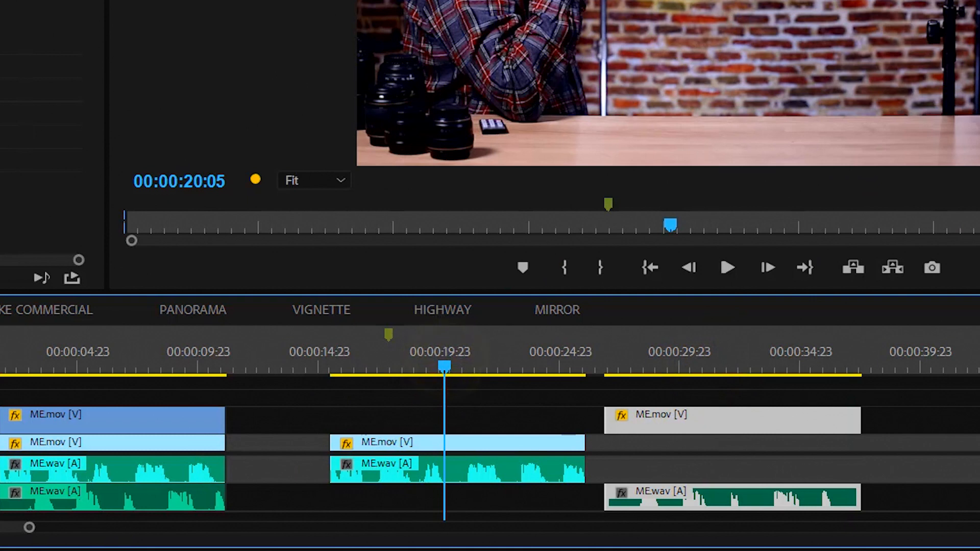
pyautogui.moveTo(709, 424); pyautogui.dragTo(452, 417)
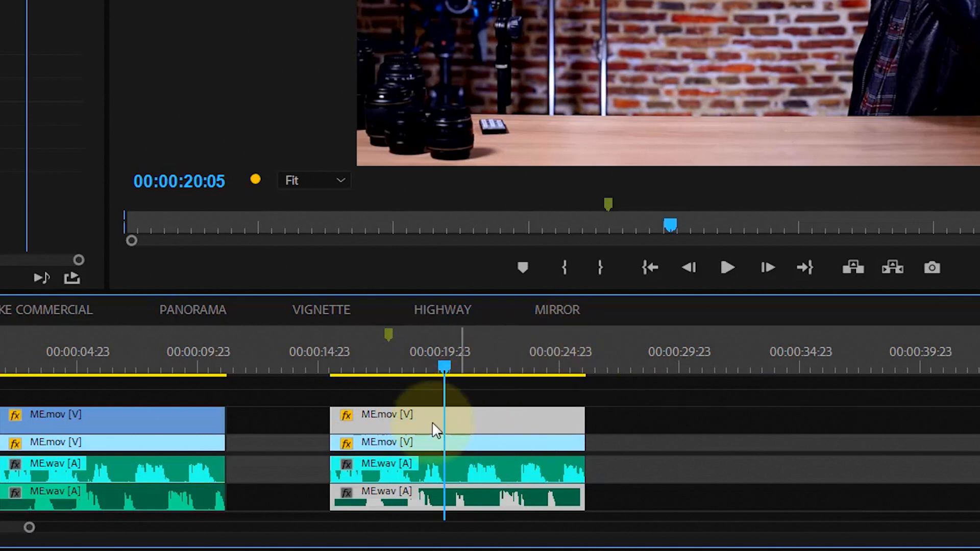
# - Enlarge the timeline and expand tracks A1 and A2 to examine how the stacked clips' dialogue waveforms line up
pyautogui.press('`')
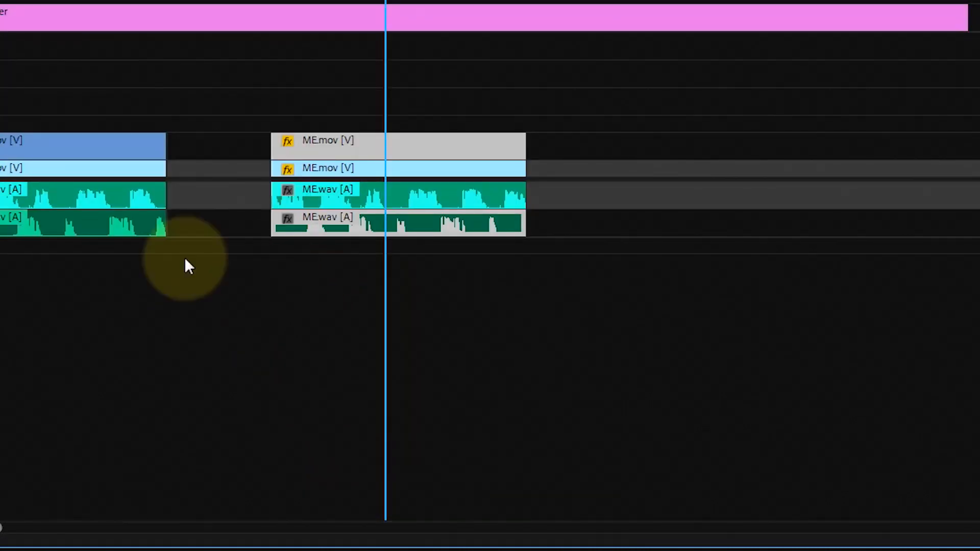
pyautogui.doubleClick(1, 223)
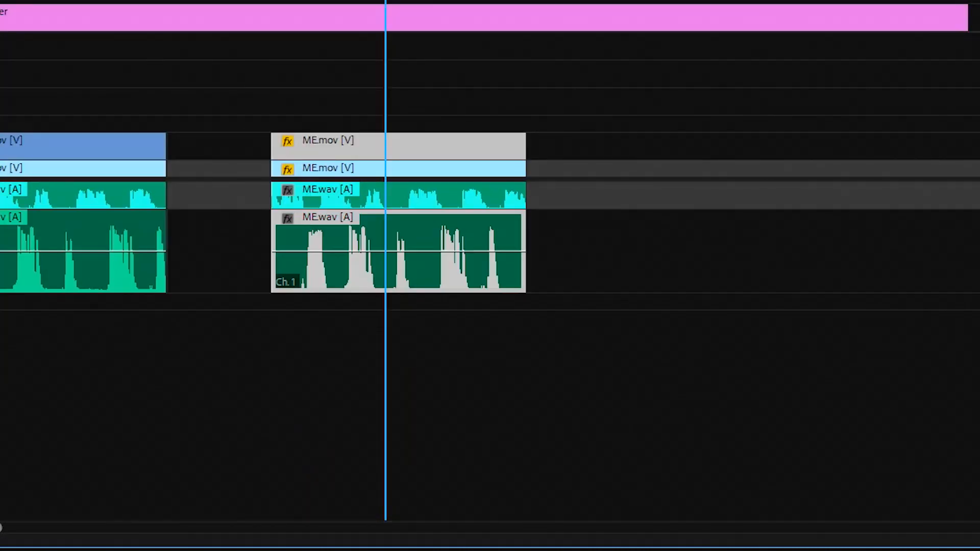
pyautogui.doubleClick(1, 195)
pyautogui.doubleClick(1, 196)
pyautogui.doubleClick(1, 196)
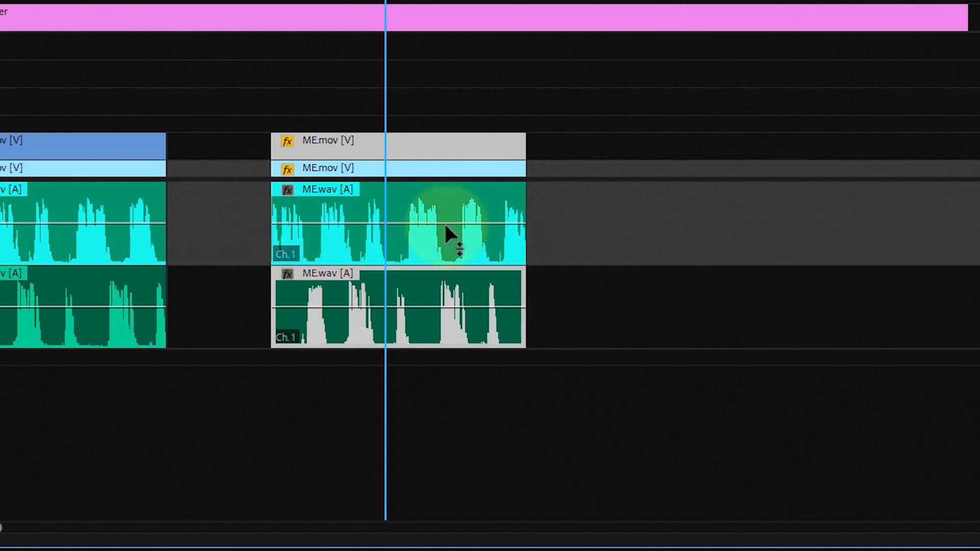
pyautogui.moveTo(482, 238)
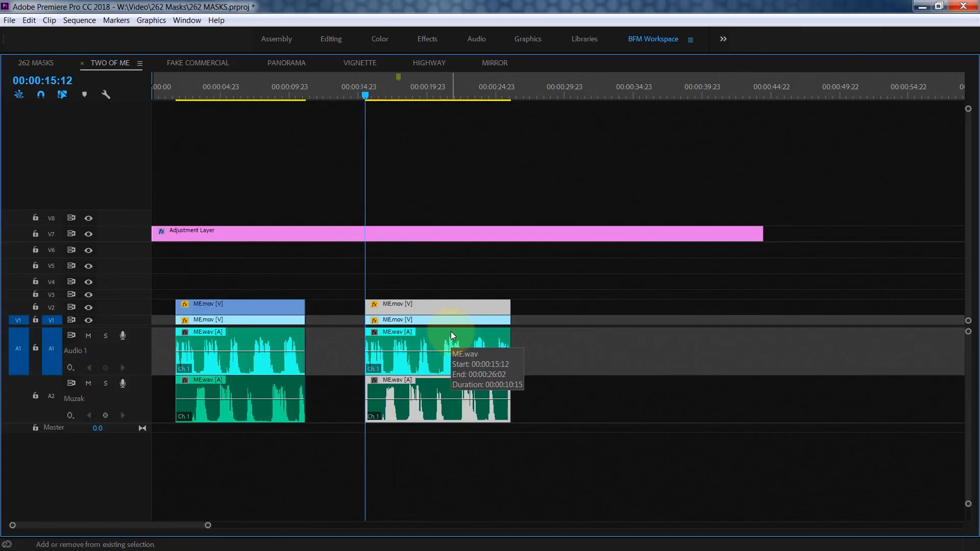
pyautogui.press('`')
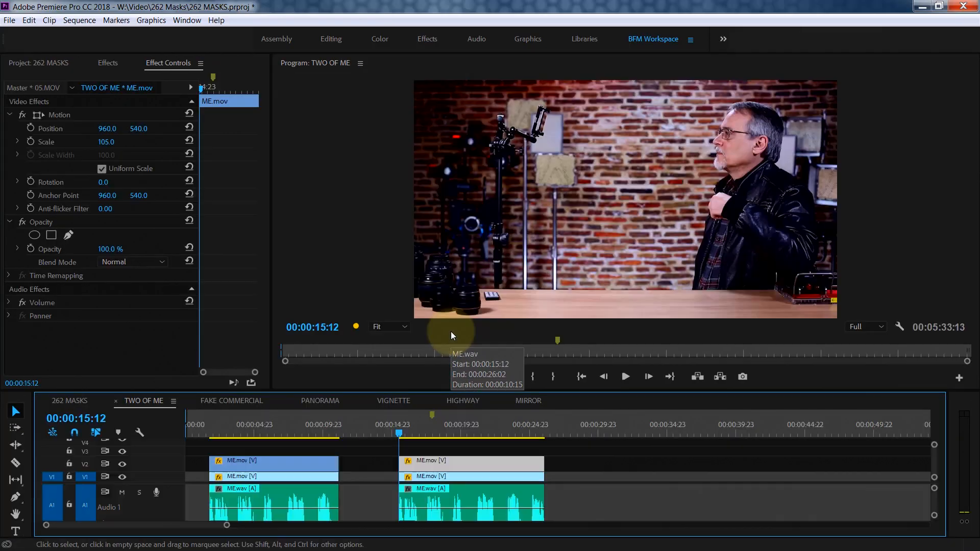
# - Park the playhead at 00:00:20:06 and toggle V2's visibility off and on to compare the two stacked takes
pyautogui.click(465, 426)
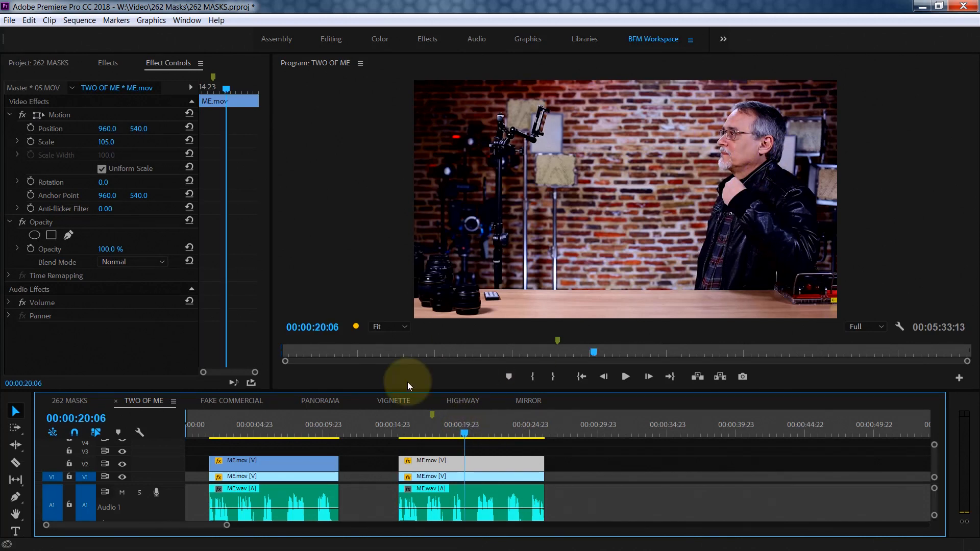
pyautogui.click(123, 463)
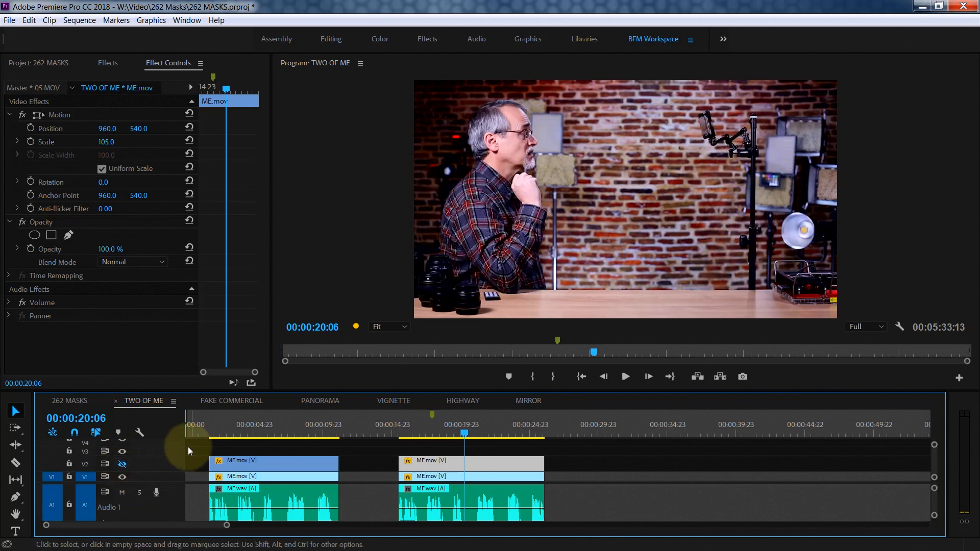
pyautogui.click(124, 463)
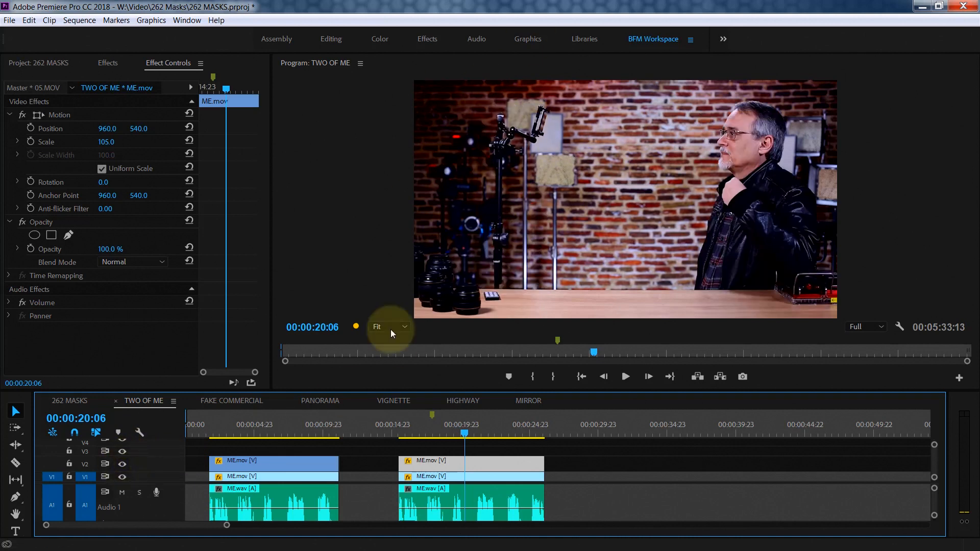
pyautogui.click(123, 464)
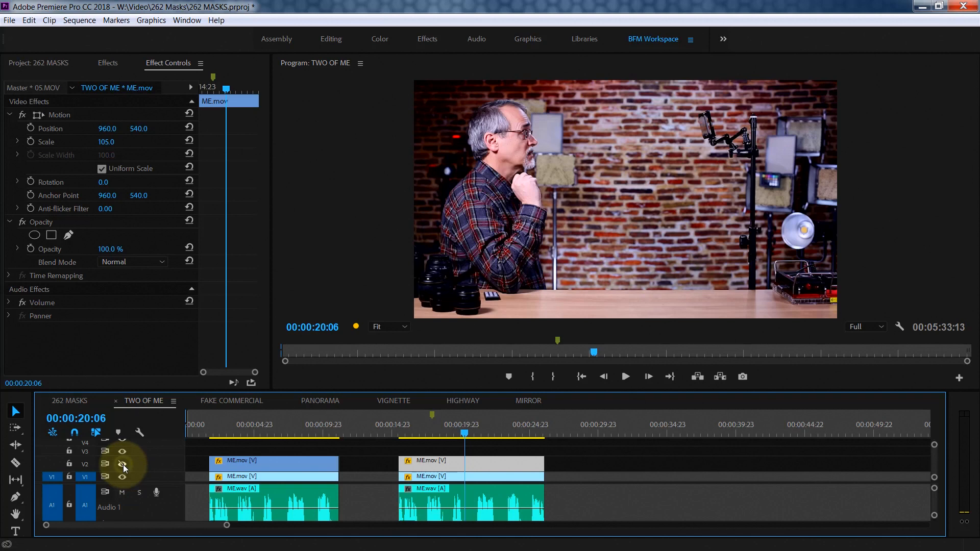
pyautogui.click(124, 465)
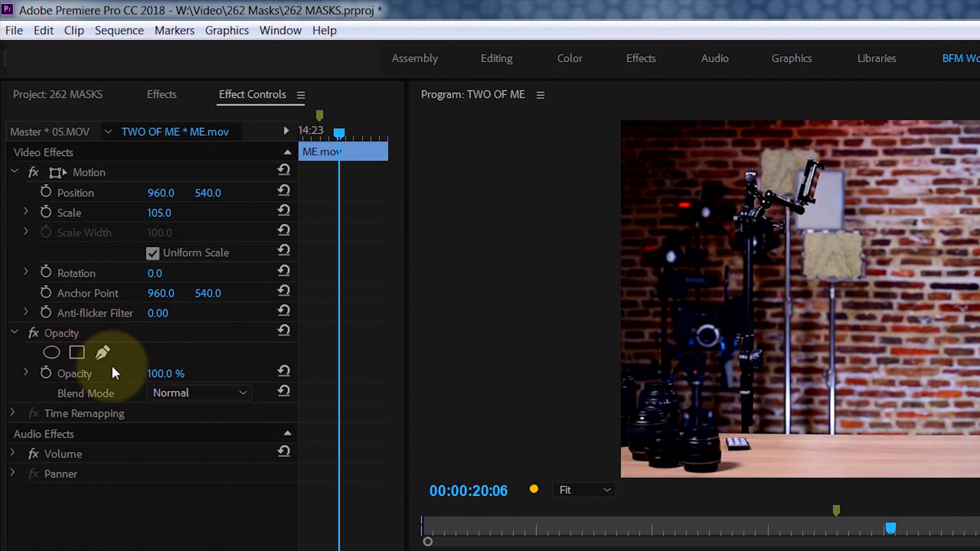
# - Draw a closed four-point Pen opacity mask on the V2 clip around the man in the leather jacket
pyautogui.click(104, 352)
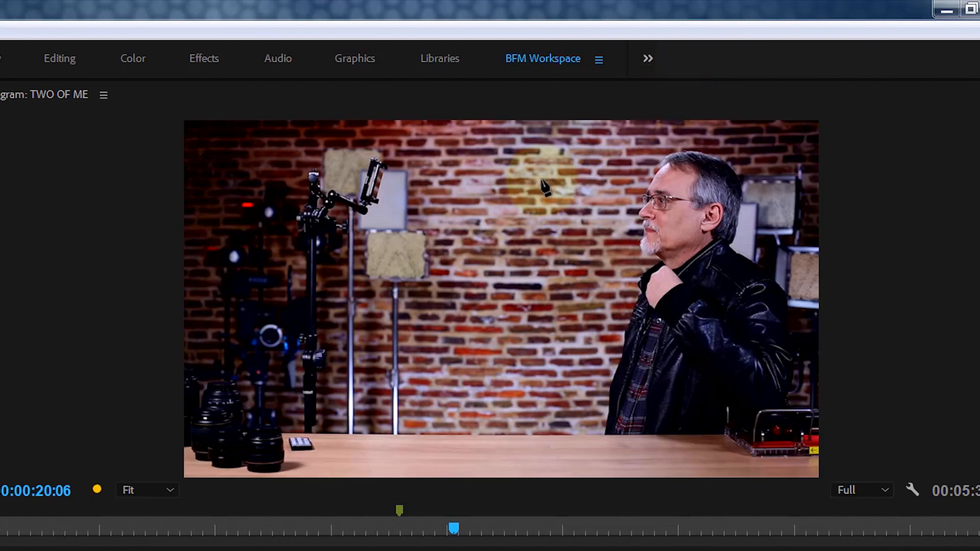
pyautogui.click(532, 180)
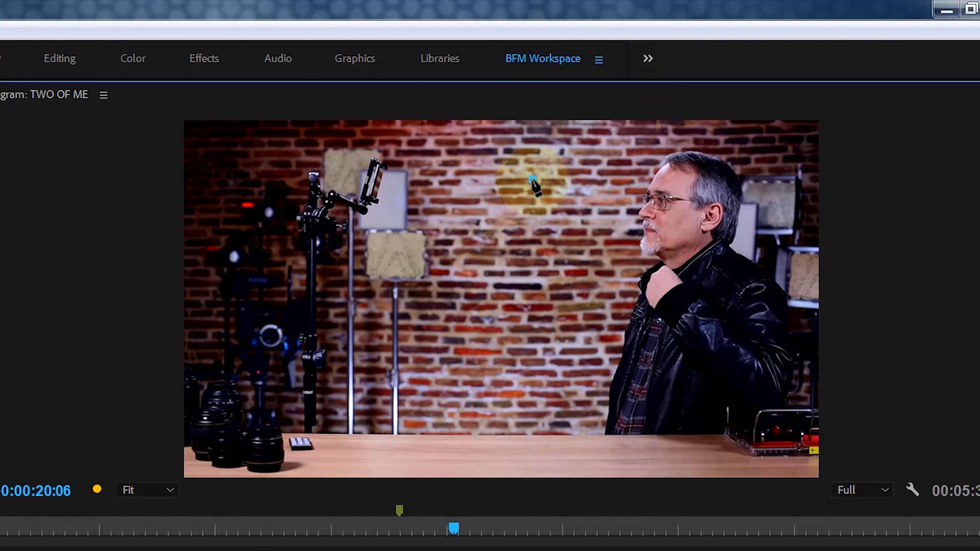
pyautogui.click(536, 390)
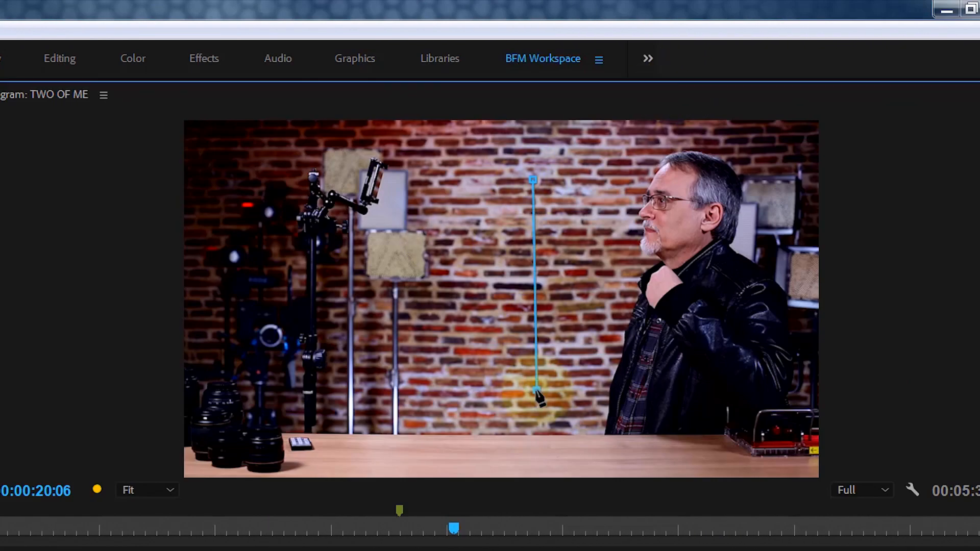
pyautogui.click(881, 377)
pyautogui.click(875, 150)
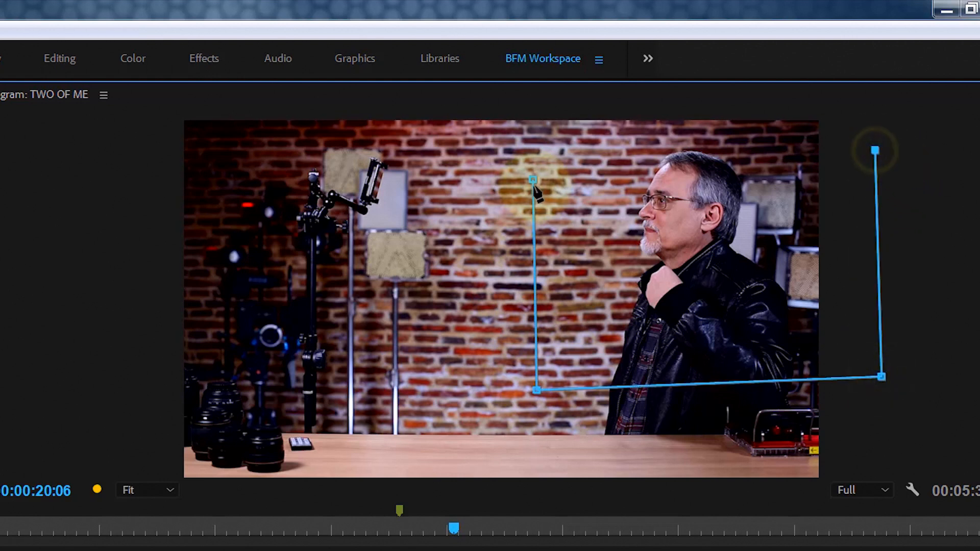
pyautogui.click(532, 180)
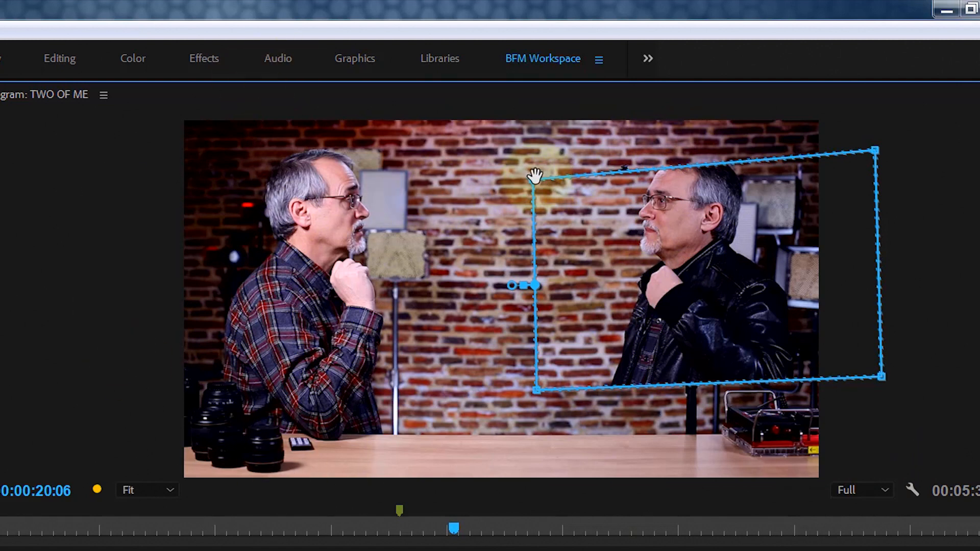
# - Move the mask's four corner points beyond the frame edges so it covers the whole right half, with a vertical inner edge at mid-frame
pyautogui.moveTo(534, 180); pyautogui.dragTo(500, 108)
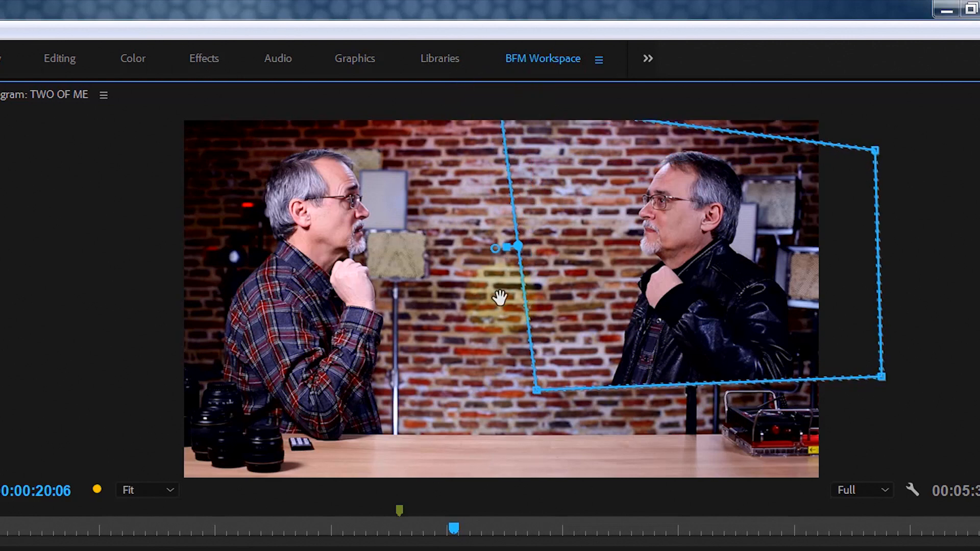
pyautogui.moveTo(541, 399); pyautogui.dragTo(500, 494)
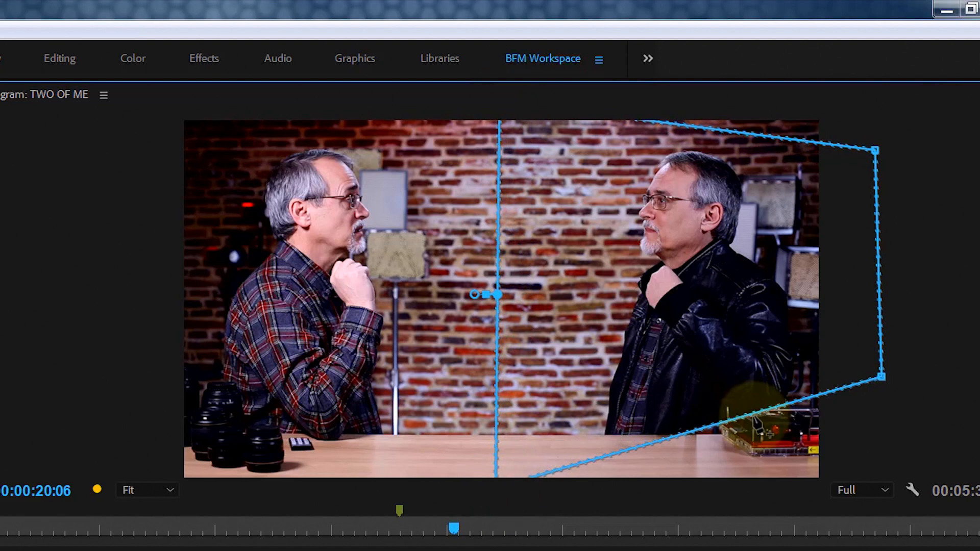
pyautogui.moveTo(881, 379); pyautogui.dragTo(879, 503)
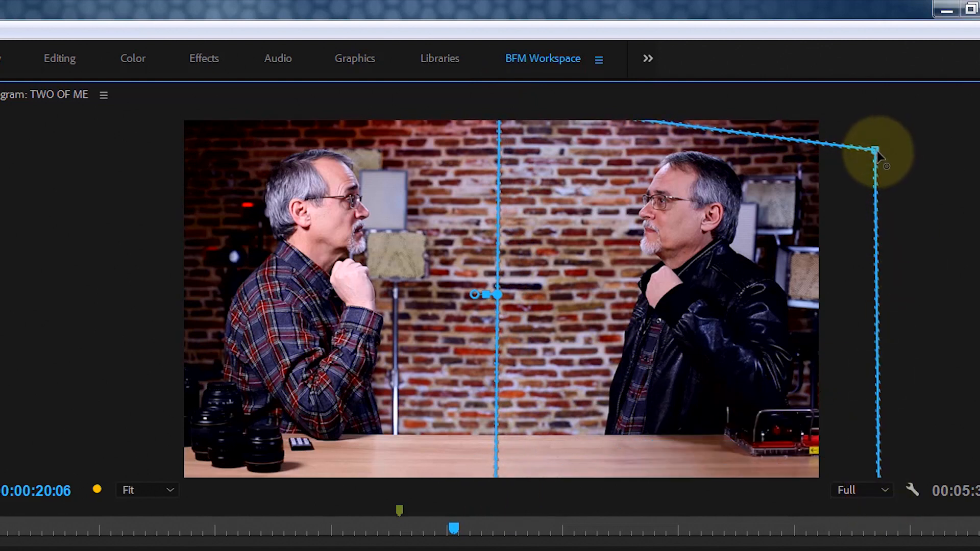
pyautogui.moveTo(875, 149); pyautogui.dragTo(868, 120)
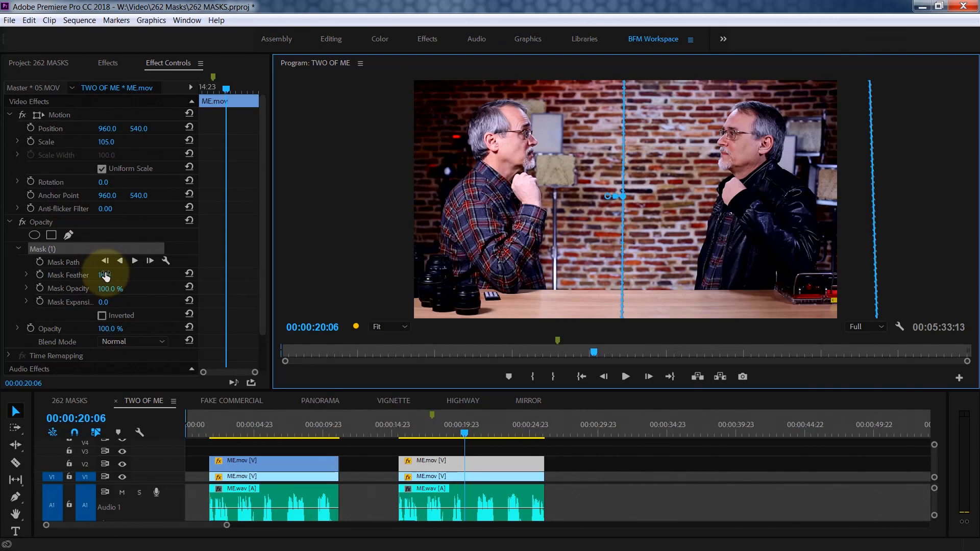
# - Try a Mask Feather of 0 and a wider feather on Mask (1), and return the feather to 10
pyautogui.click(106, 276)
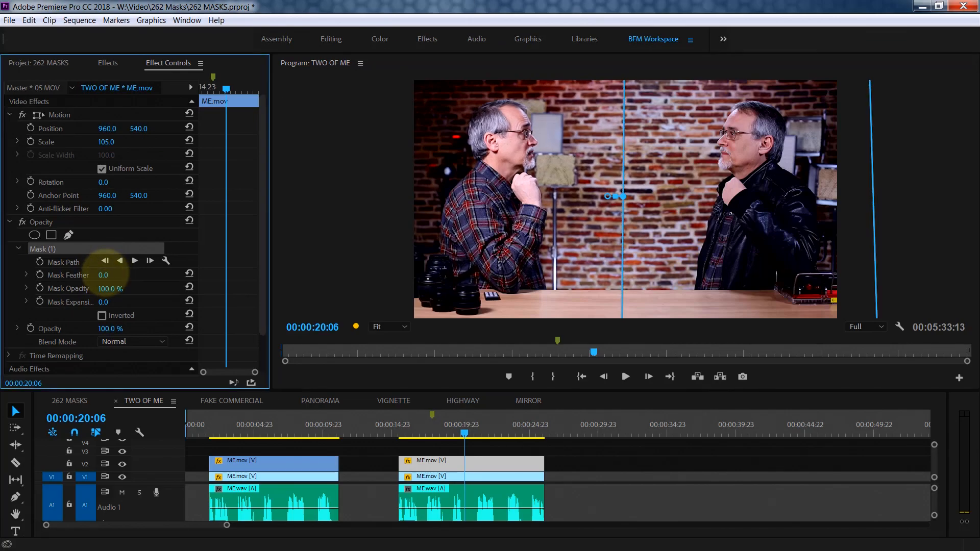
pyautogui.click(341, 225)
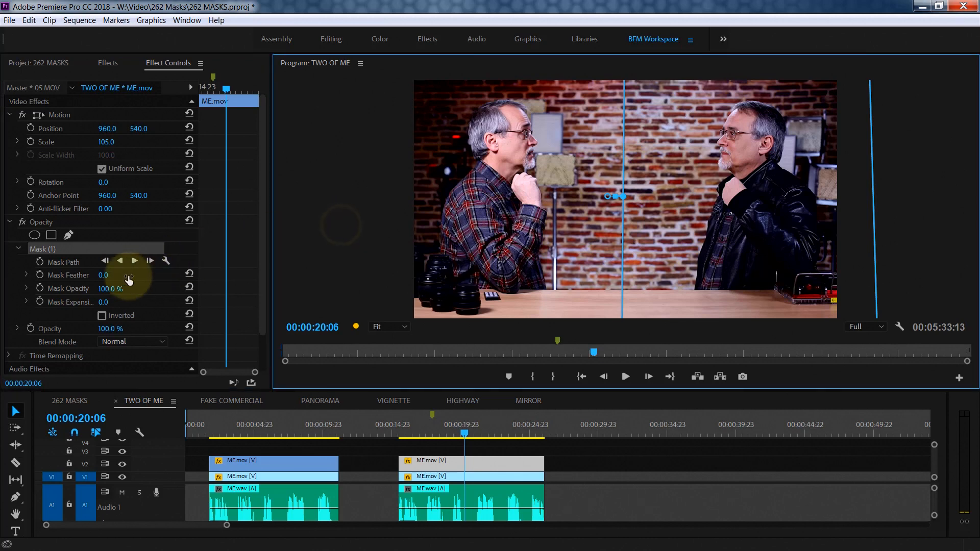
pyautogui.click(108, 274)
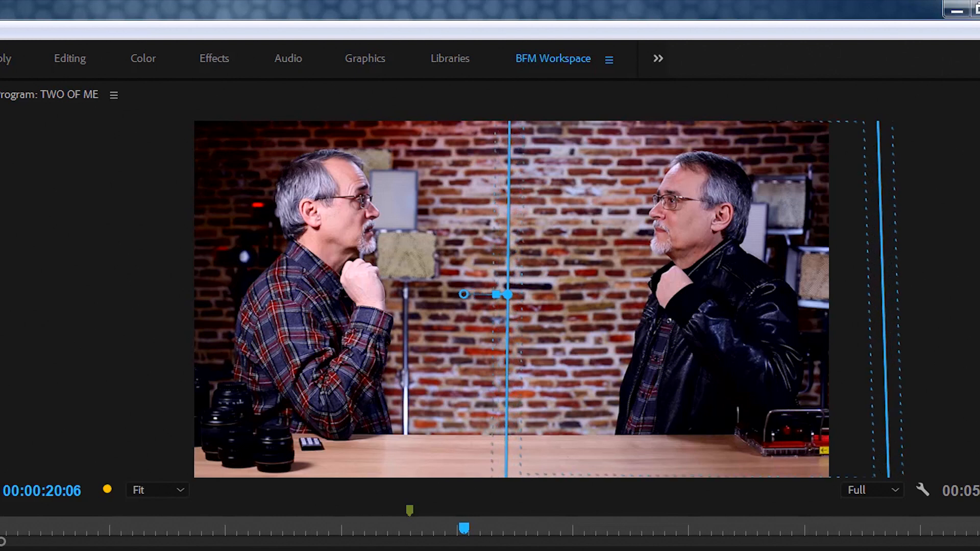
pyautogui.moveTo(0, 362); pyautogui.dragTo(0, 361)
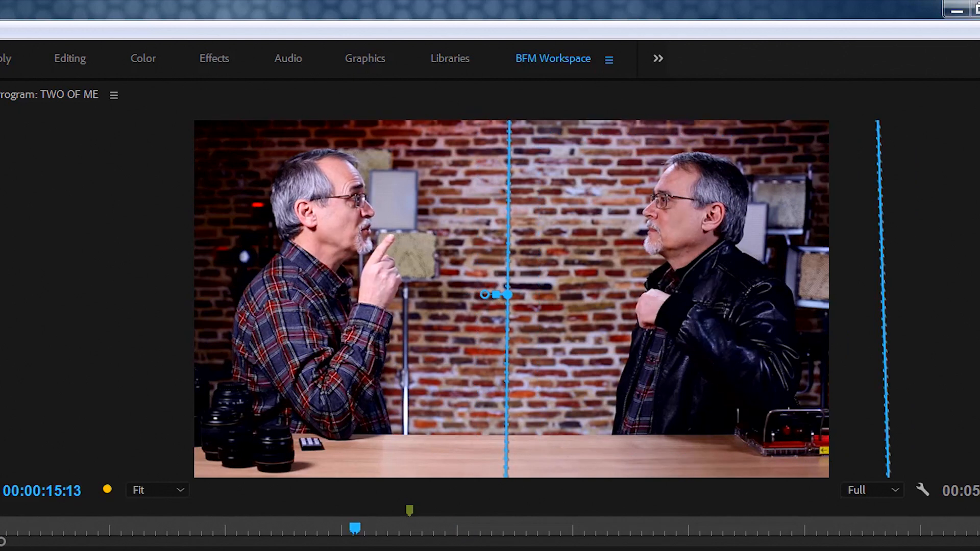
# - Play back the masked split-screen section through 00:00:26:00 and clear the clip selection to check the seam without the mask outline
pyautogui.press('space')
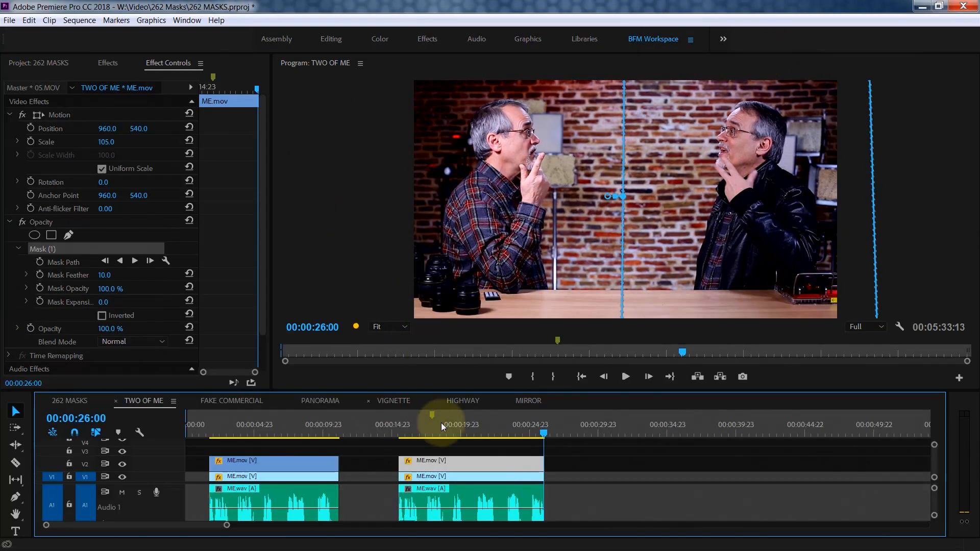
pyautogui.click(464, 452)
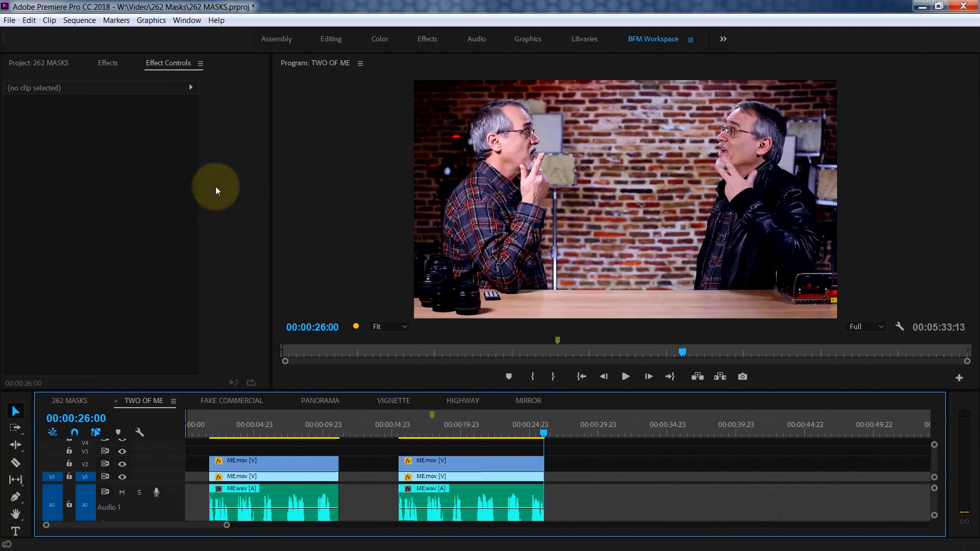
pyautogui.click(444, 461)
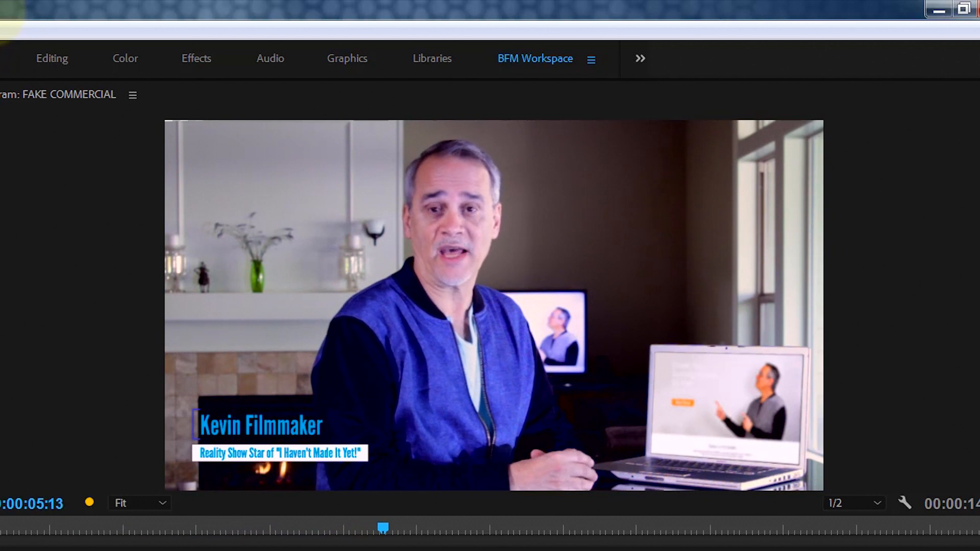
# - Play part of the finished FAKE COMMERCIAL example and step backward frame by frame to examine the laptop screen composite
pyautogui.press('space')
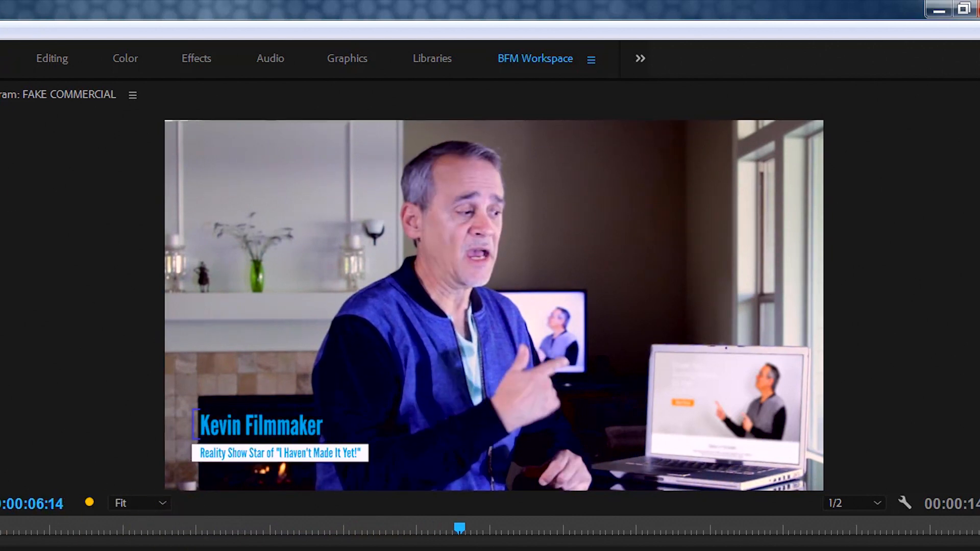
pyautogui.press('Left')
pyautogui.press('Left')
pyautogui.press('Left')
pyautogui.press('Left')
pyautogui.press('Left')
pyautogui.press('Left')
pyautogui.press('Left')
pyautogui.press('Left')
pyautogui.press('Left')
pyautogui.press('Left')
pyautogui.press('Left')
pyautogui.press('Left')
pyautogui.press('Left')
pyautogui.press('Left')
pyautogui.press('Left')
pyautogui.press('Left')
pyautogui.press('Left')
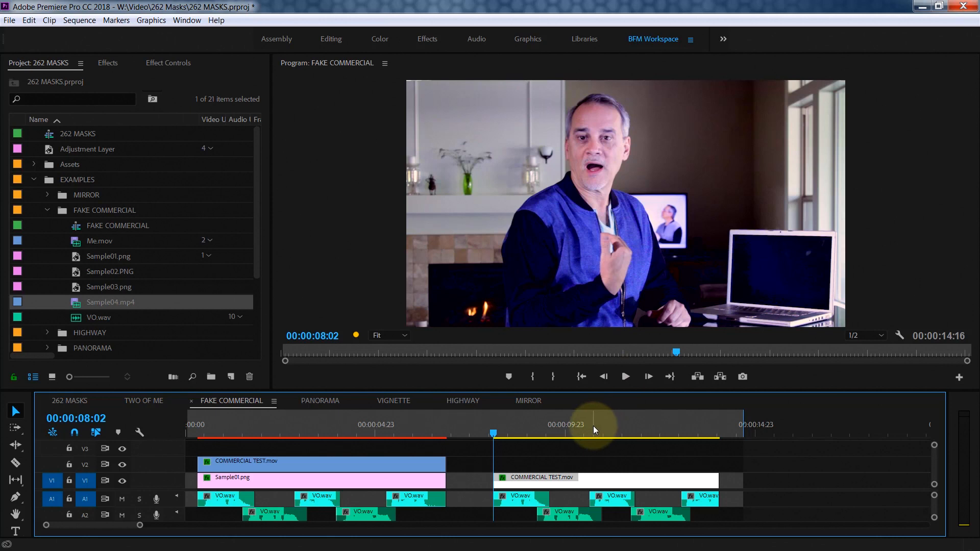
# - Draw a closed four-point Pen opacity mask around the laptop's display on the second COMMERCIAL TEST.mov clip, on V1
pyautogui.click(580, 457)
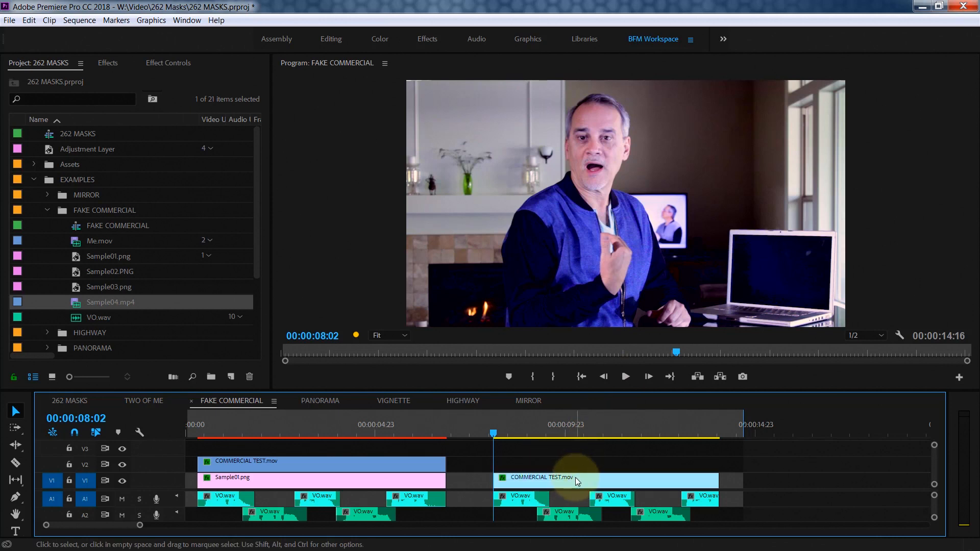
pyautogui.click(575, 478)
pyautogui.click(167, 63)
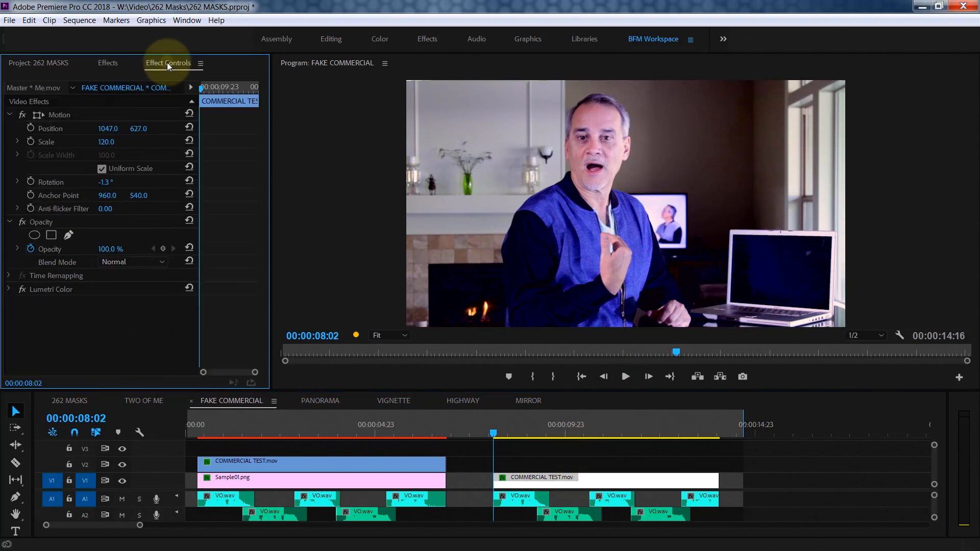
pyautogui.click(69, 234)
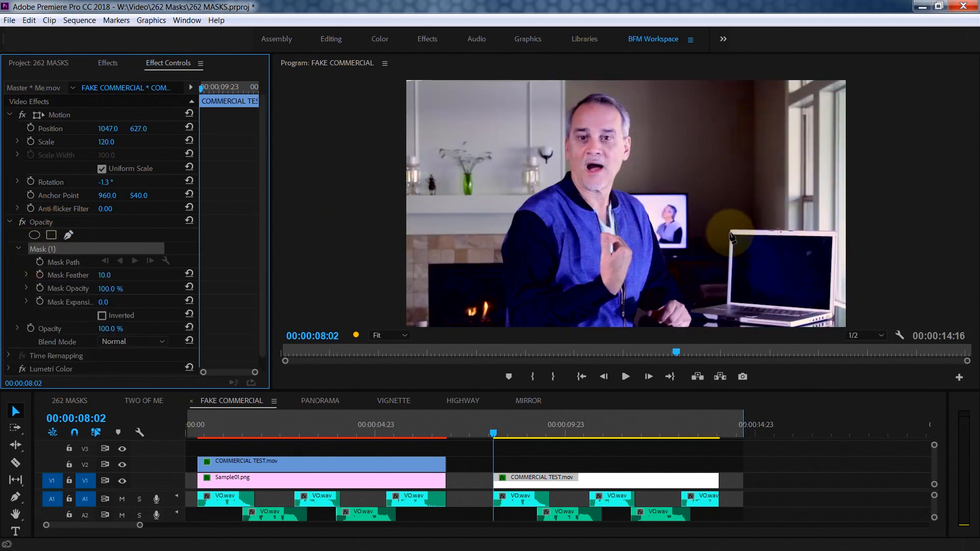
pyautogui.click(729, 232)
pyautogui.click(723, 305)
pyautogui.click(835, 315)
pyautogui.click(836, 233)
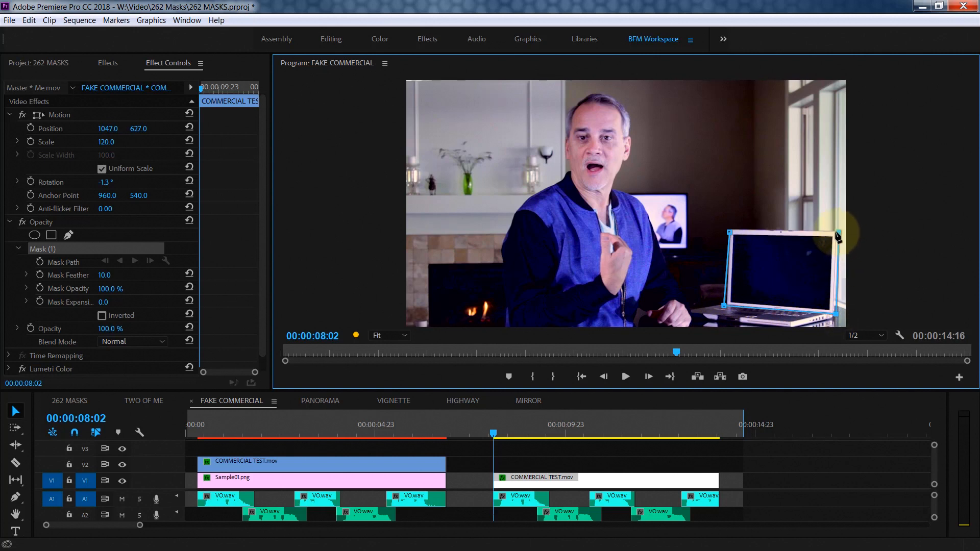
pyautogui.click(730, 234)
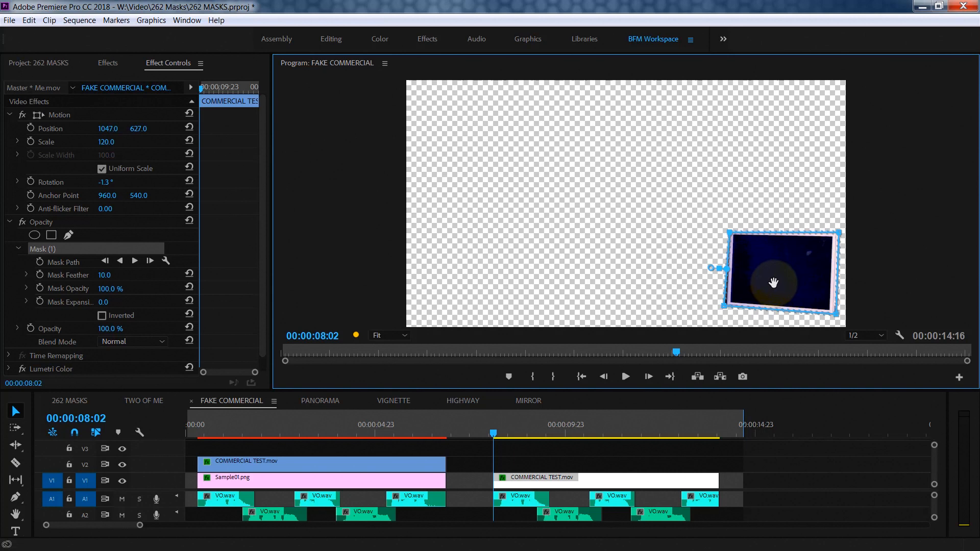
# - Delete Mask (1) from the clip's Opacity effect and undo the deletion
pyautogui.click(49, 251)
pyautogui.press('Delete')
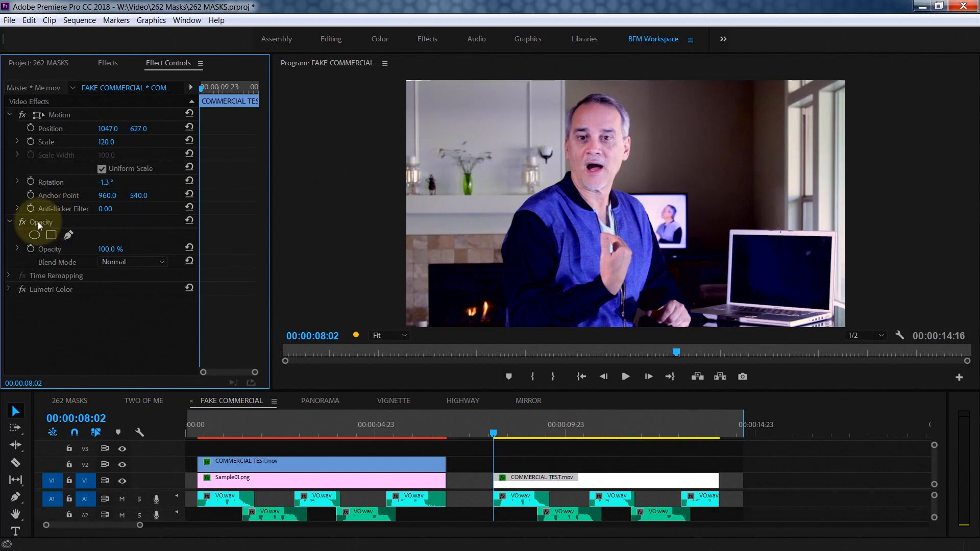
pyautogui.click(51, 234)
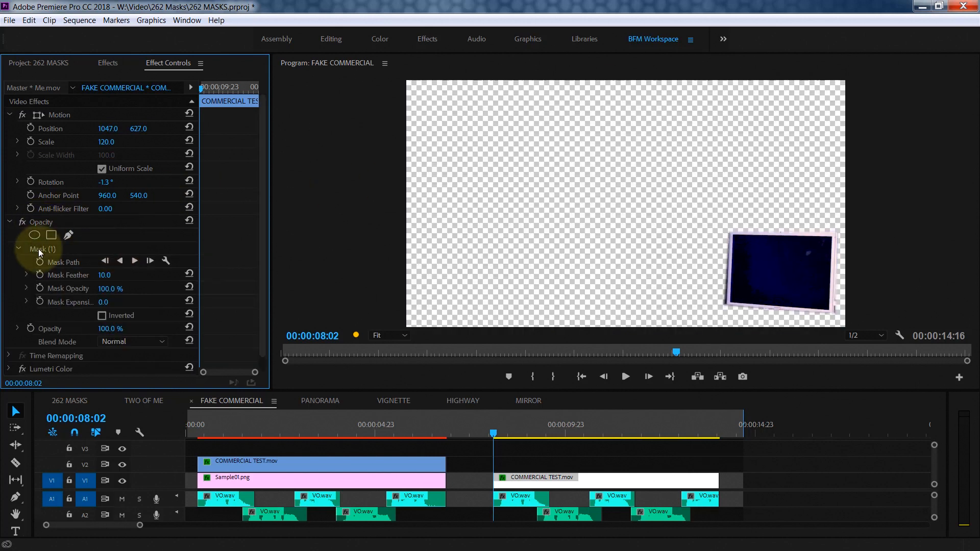
# - Invert Mask (1) to cut out the laptop display, and set its Mask Feather to 0
pyautogui.click(36, 249)
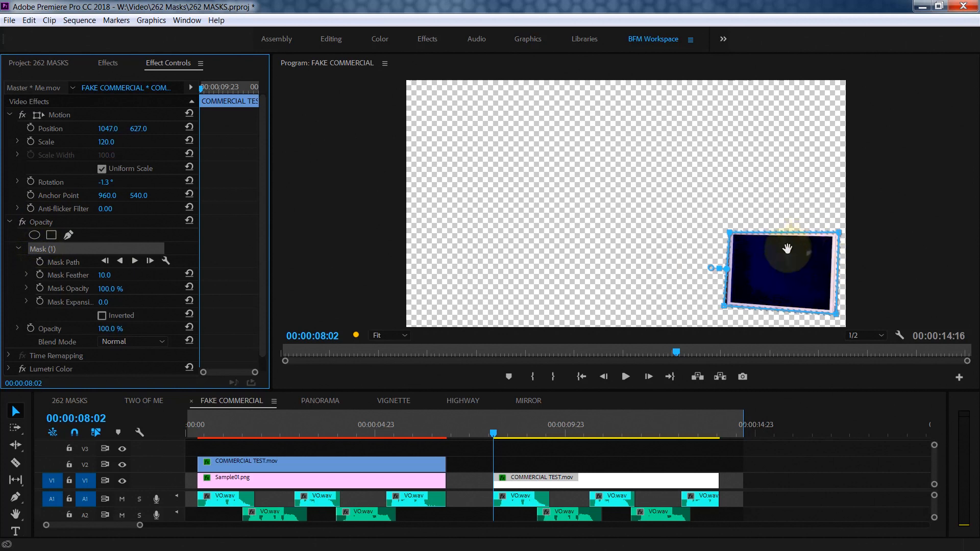
pyautogui.click(102, 315)
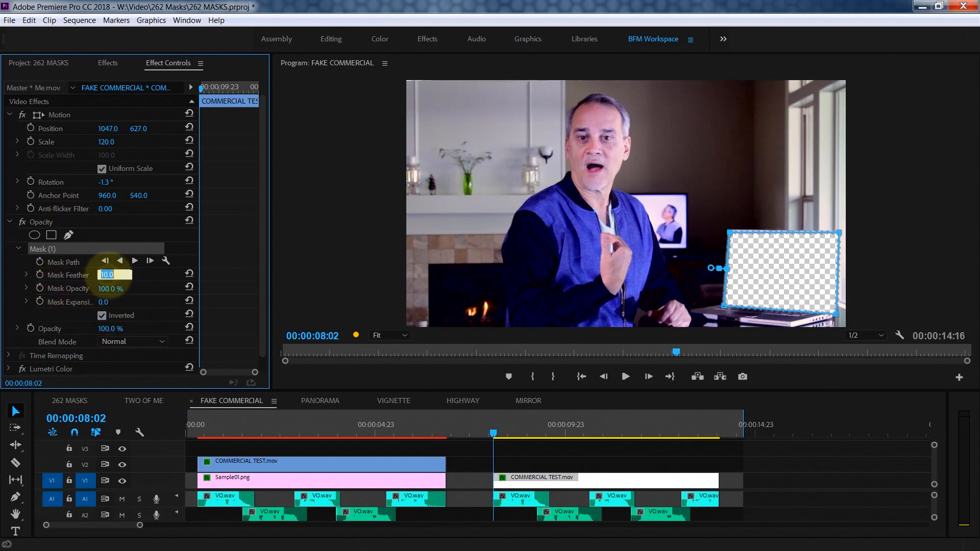
pyautogui.write('0')
pyautogui.press('Return')
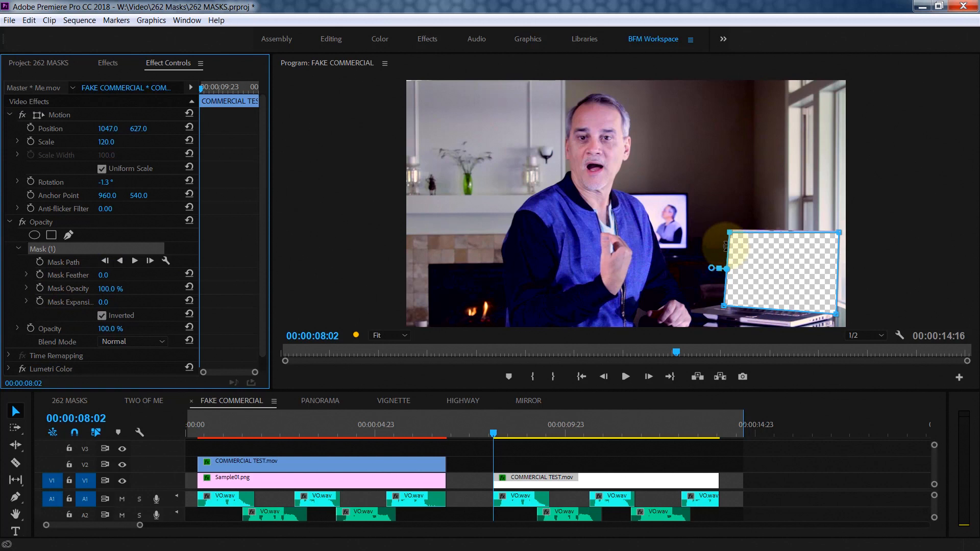
# - Fit the mask's upper-left and lower-left corner points to the inner edge of the laptop's bezel
pyautogui.click(795, 273)
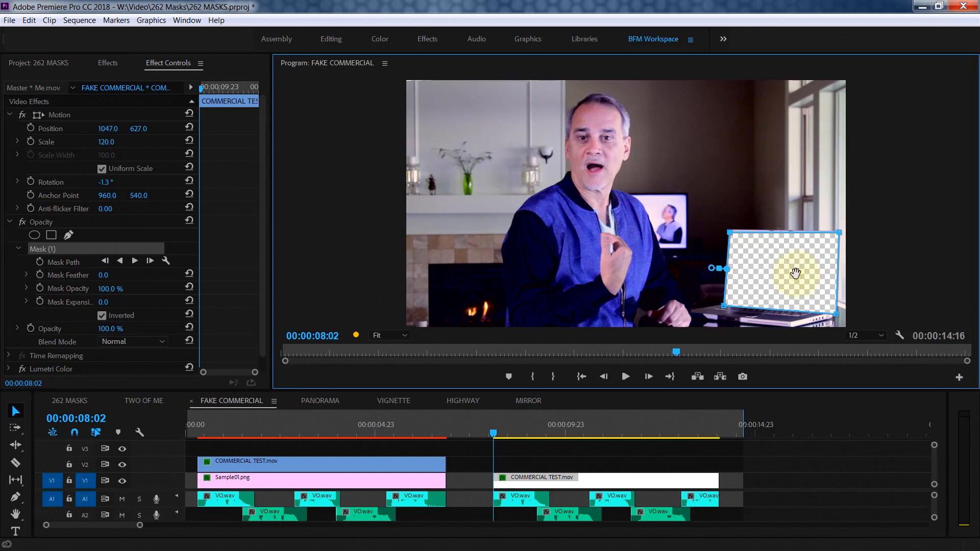
pyautogui.press('=')
pyautogui.press('=')
pyautogui.press('=')
pyautogui.press('=')
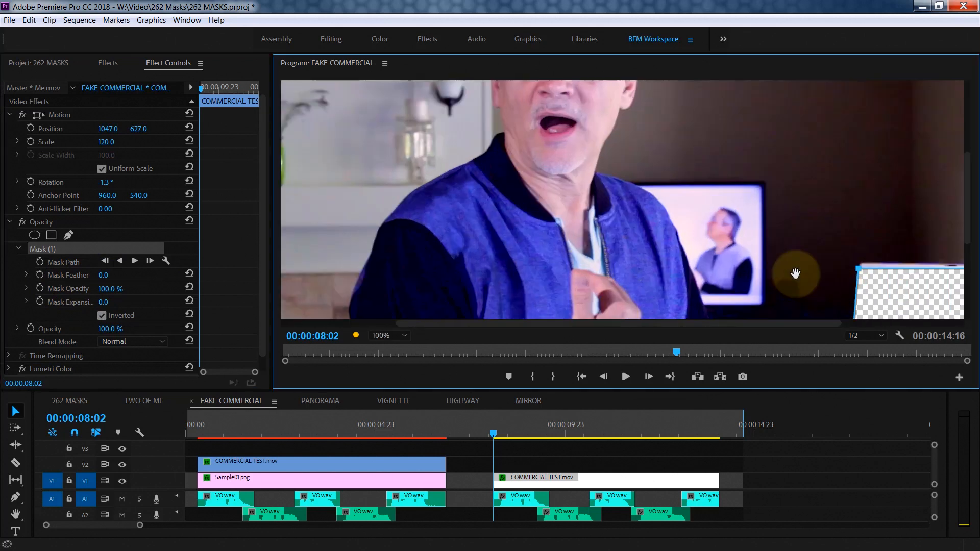
pyautogui.moveTo(967, 202); pyautogui.dragTo(841, 309)
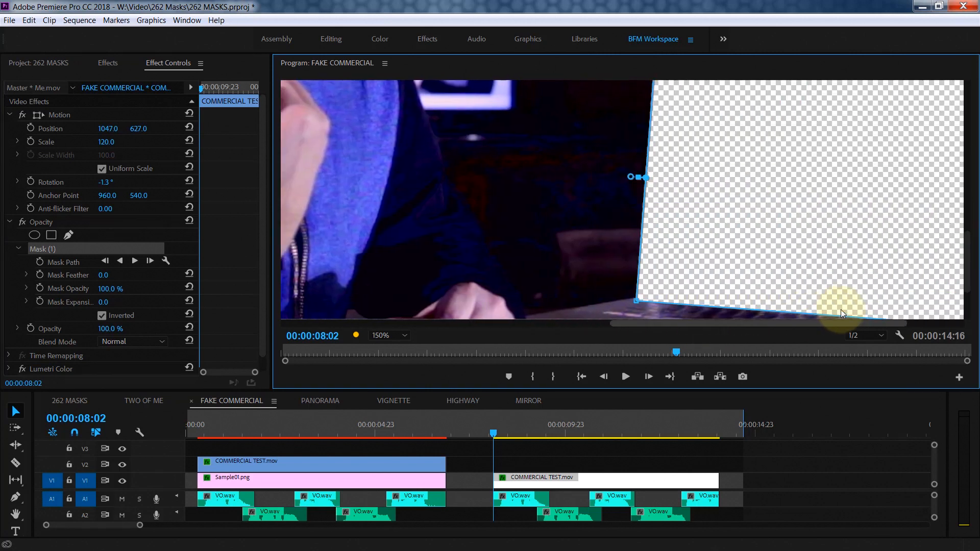
pyautogui.moveTo(967, 258); pyautogui.dragTo(972, 231)
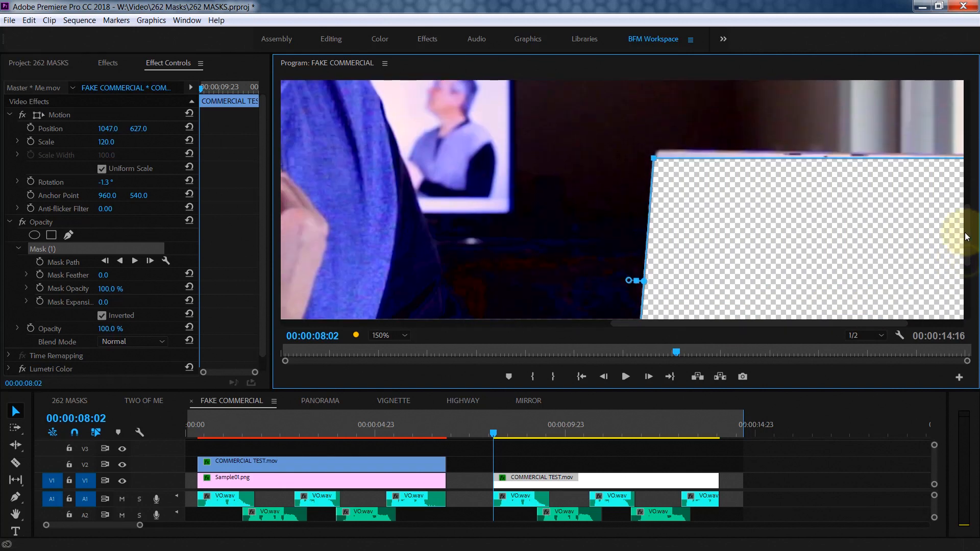
pyautogui.moveTo(654, 158)
pyautogui.mouseDown()
pyautogui.moveTo(678, 190)
pyautogui.moveTo(667, 168)
pyautogui.mouseUp()
pyautogui.moveTo(966, 216); pyautogui.dragTo(962, 248)
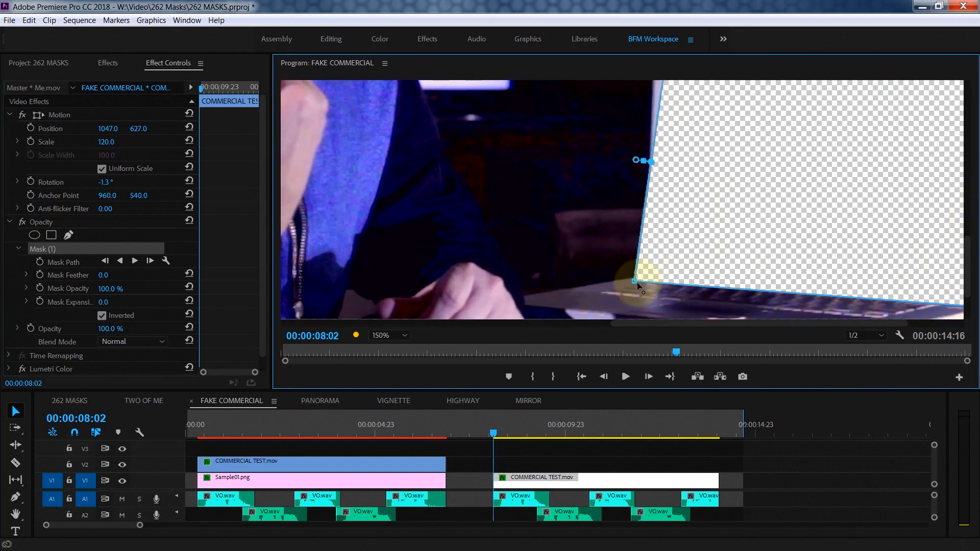
pyautogui.moveTo(636, 282); pyautogui.dragTo(659, 270)
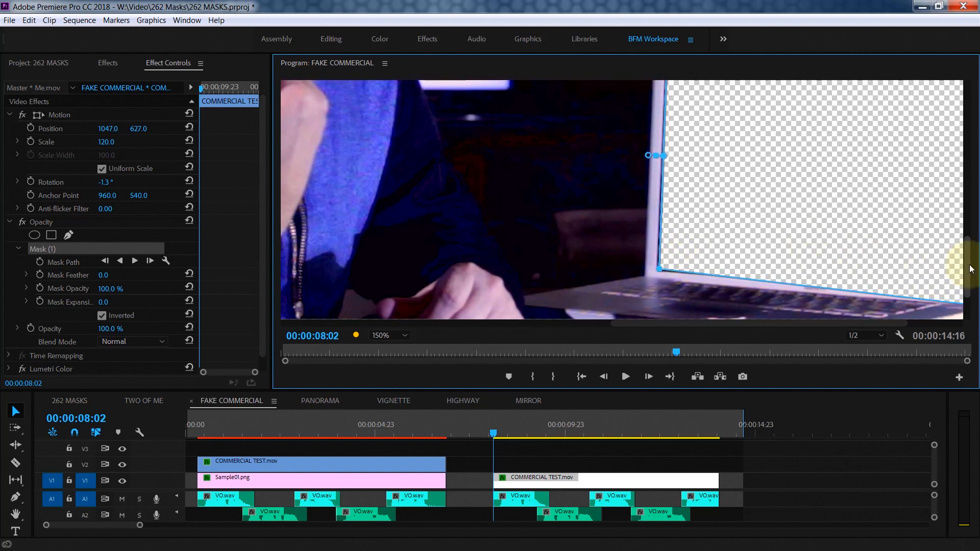
pyautogui.moveTo(966, 269); pyautogui.dragTo(975, 245)
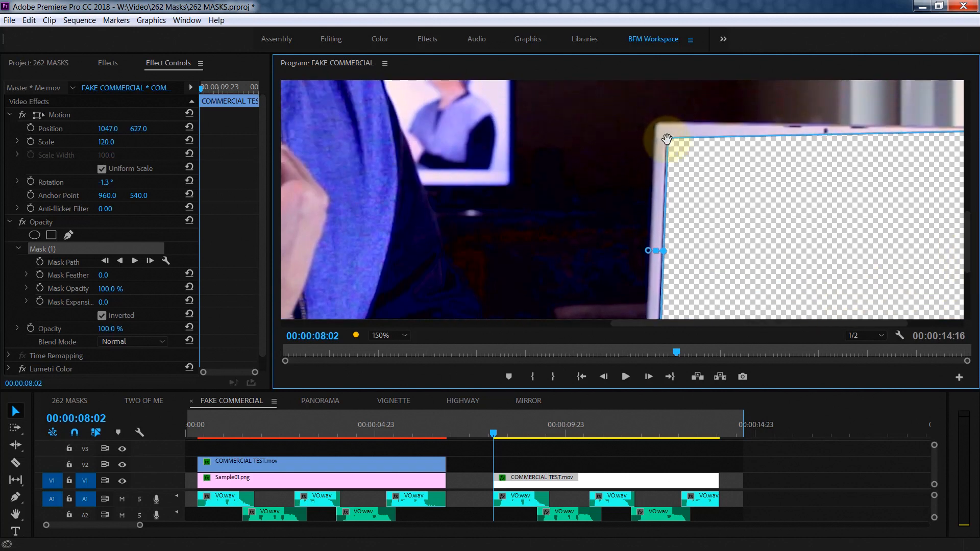
pyautogui.moveTo(667, 138); pyautogui.dragTo(667, 141)
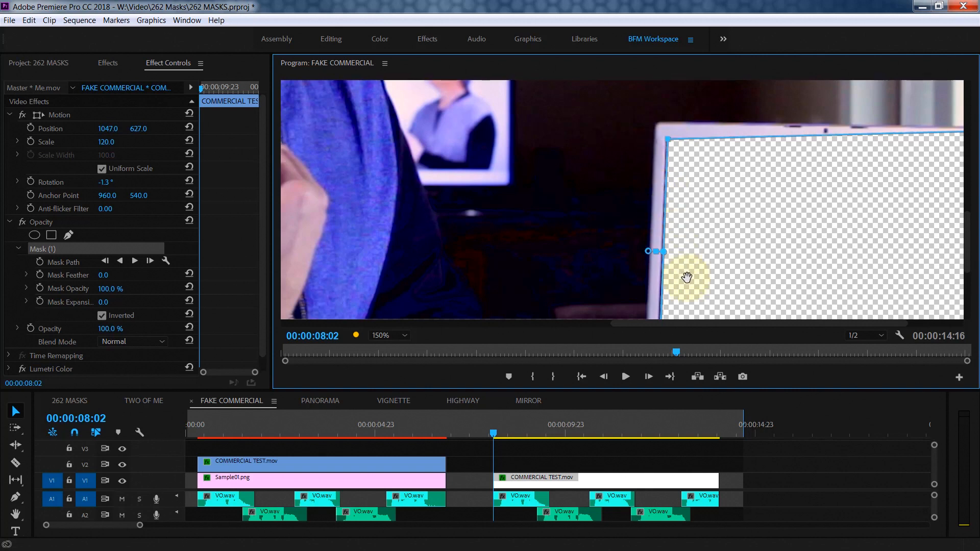
# - Fit the mask's upper-right and lower-right corner points to the inner edge of the laptop's bezel
pyautogui.moveTo(706, 323); pyautogui.dragTo(767, 317)
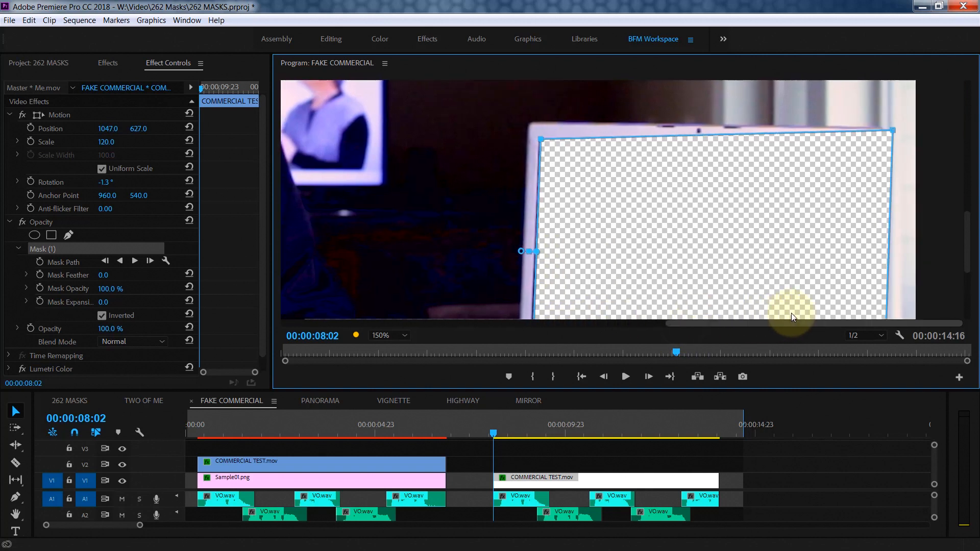
pyautogui.moveTo(892, 132); pyautogui.dragTo(869, 148)
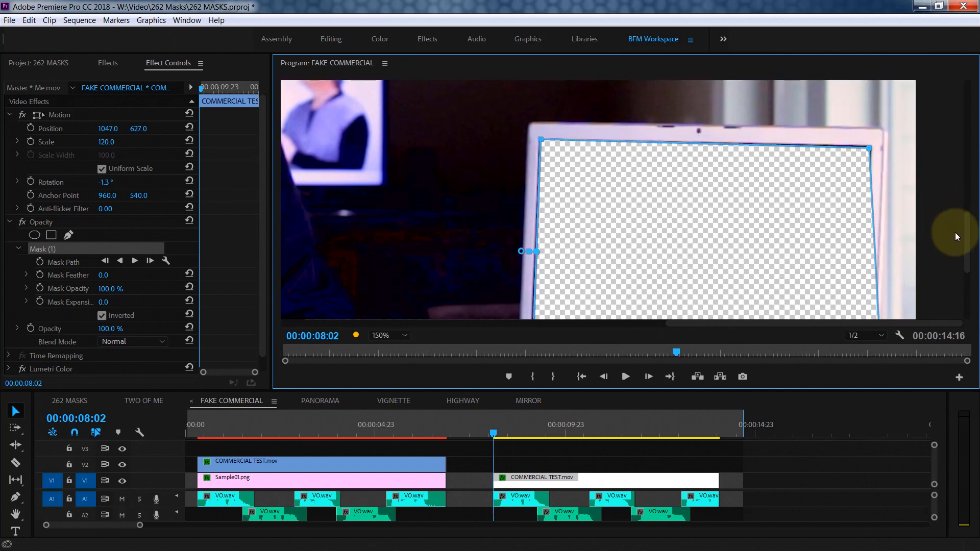
pyautogui.scroll(-3, 954, 235)
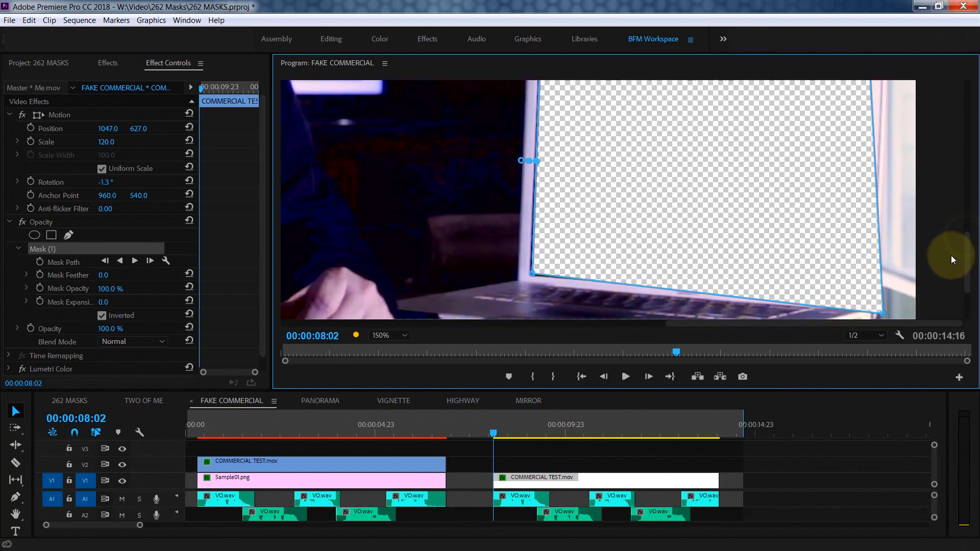
pyautogui.scroll(-1, 950, 281)
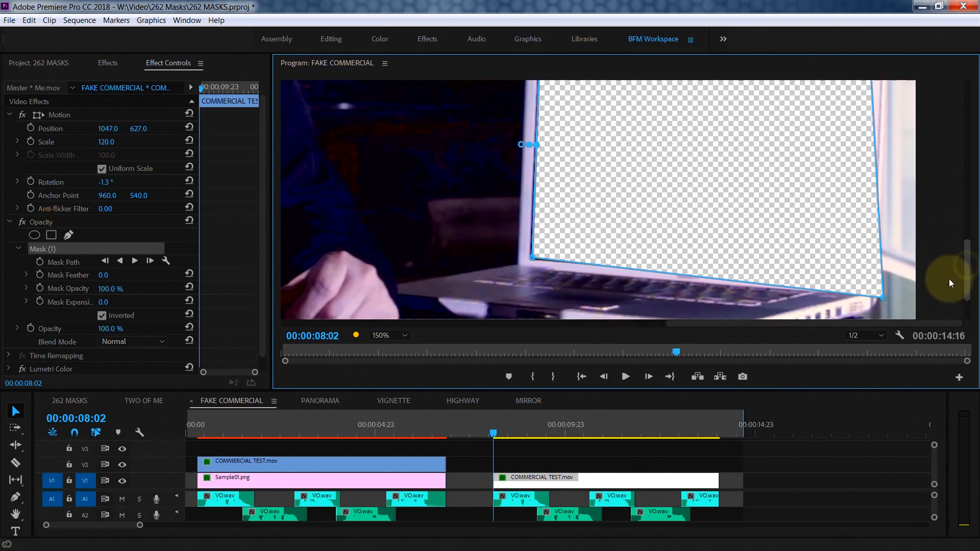
pyautogui.moveTo(861, 283); pyautogui.dragTo(860, 286)
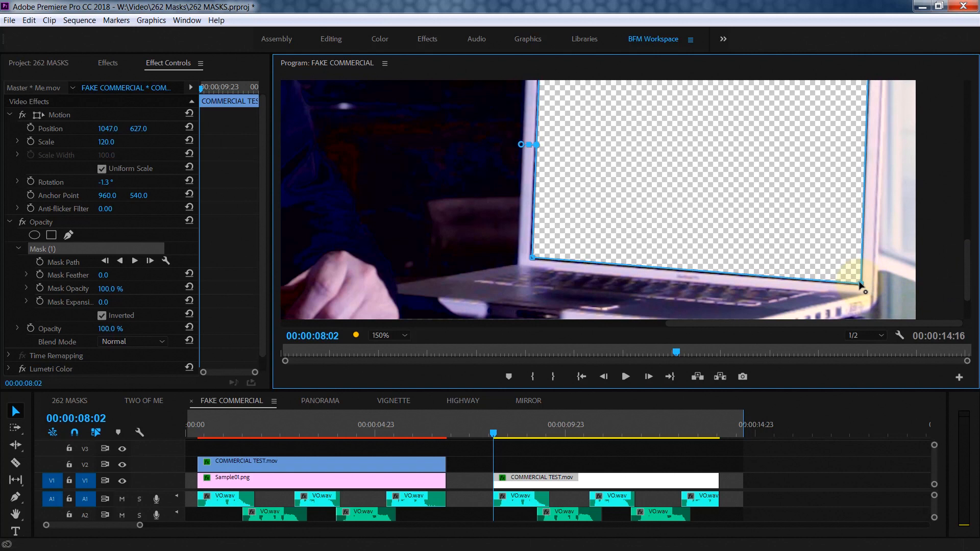
pyautogui.moveTo(860, 283); pyautogui.dragTo(858, 281)
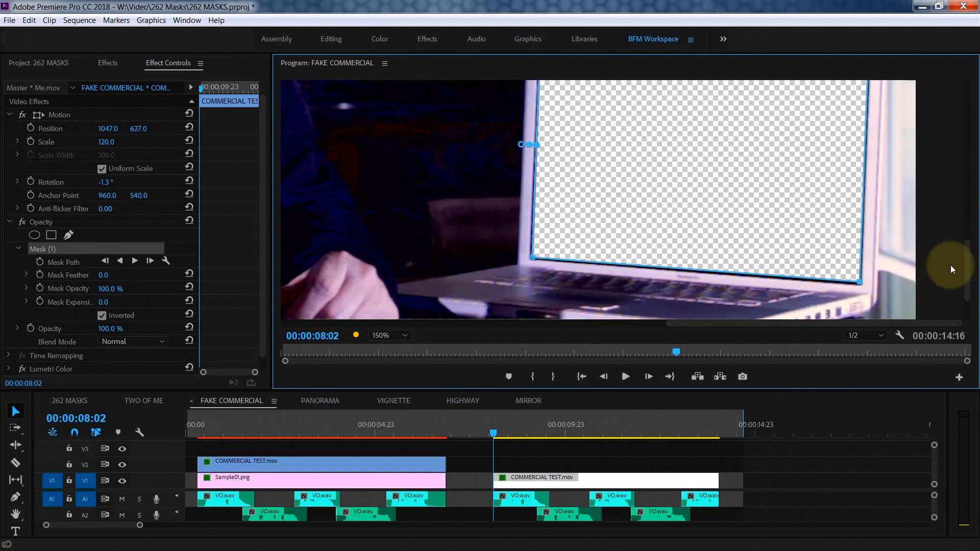
pyautogui.moveTo(965, 262); pyautogui.dragTo(968, 234)
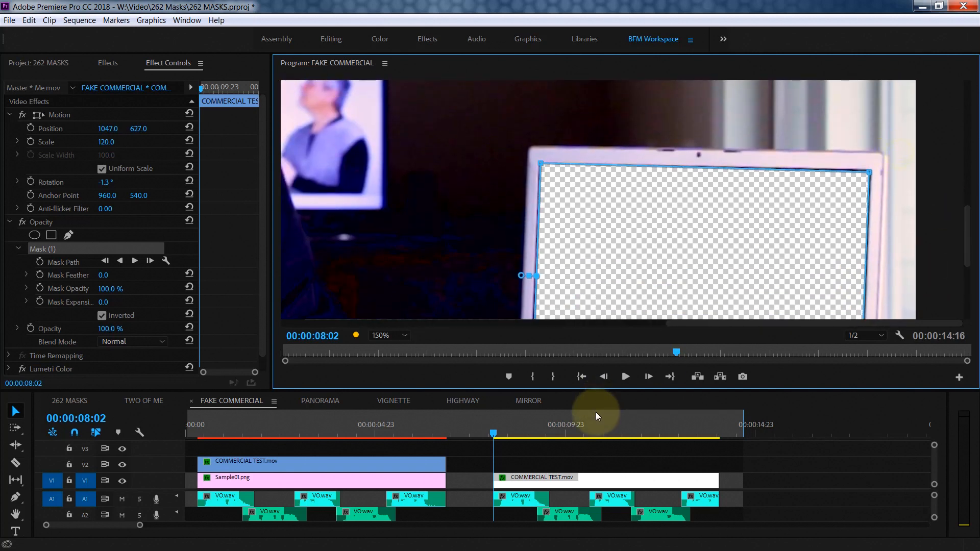
# - Nudge the mask's upper-left corner point slightly and inspect the cut-out edges with the clip deselected
pyautogui.click(521, 461)
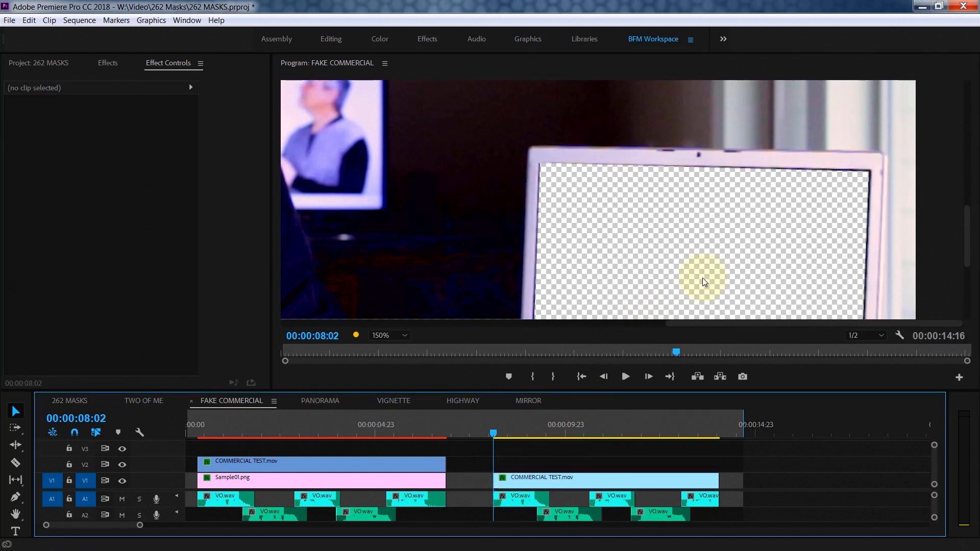
pyautogui.click(553, 480)
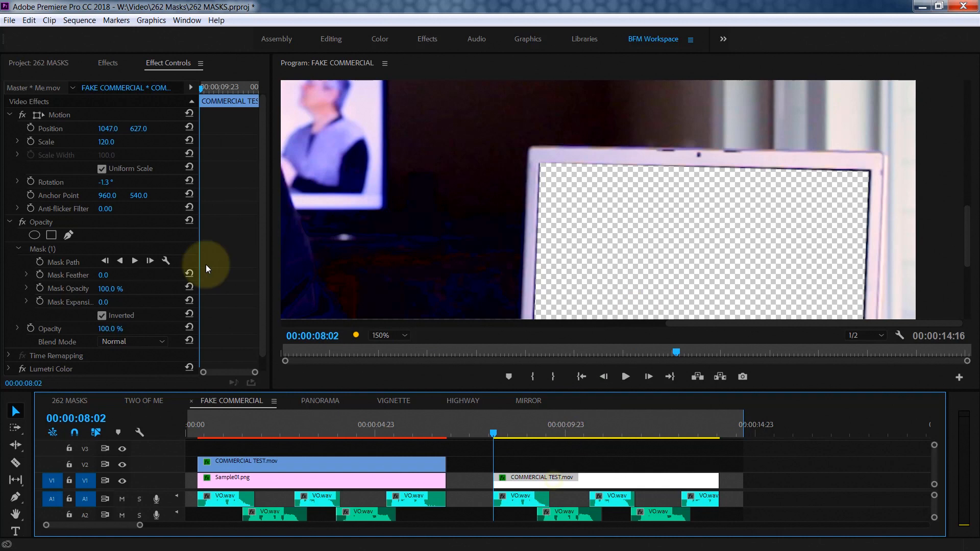
pyautogui.click(31, 248)
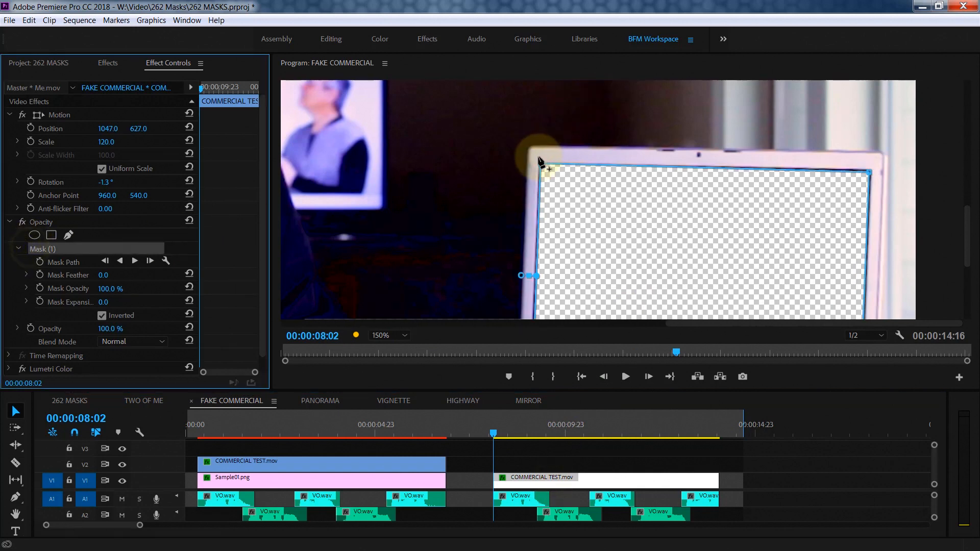
pyautogui.click(541, 165)
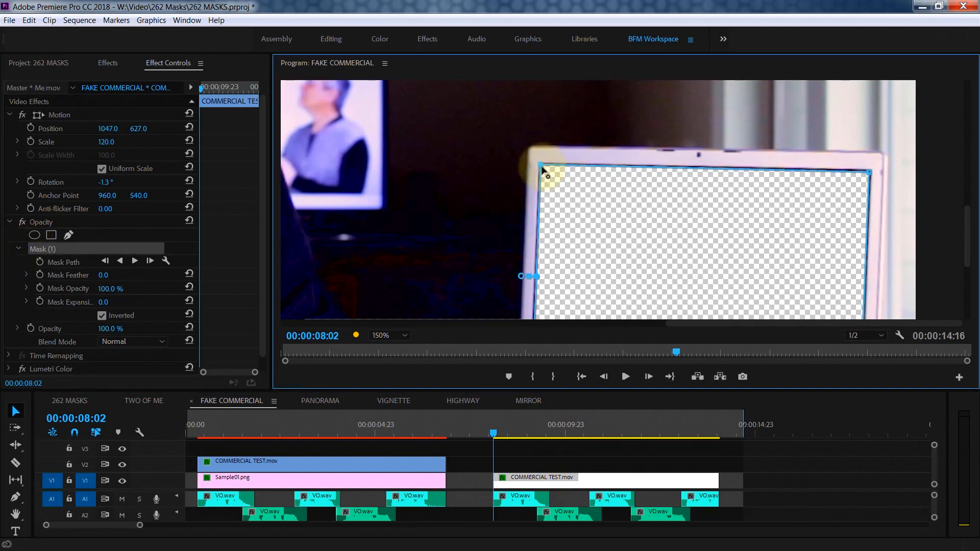
pyautogui.moveTo(542, 166); pyautogui.dragTo(543, 165)
pyautogui.click(515, 452)
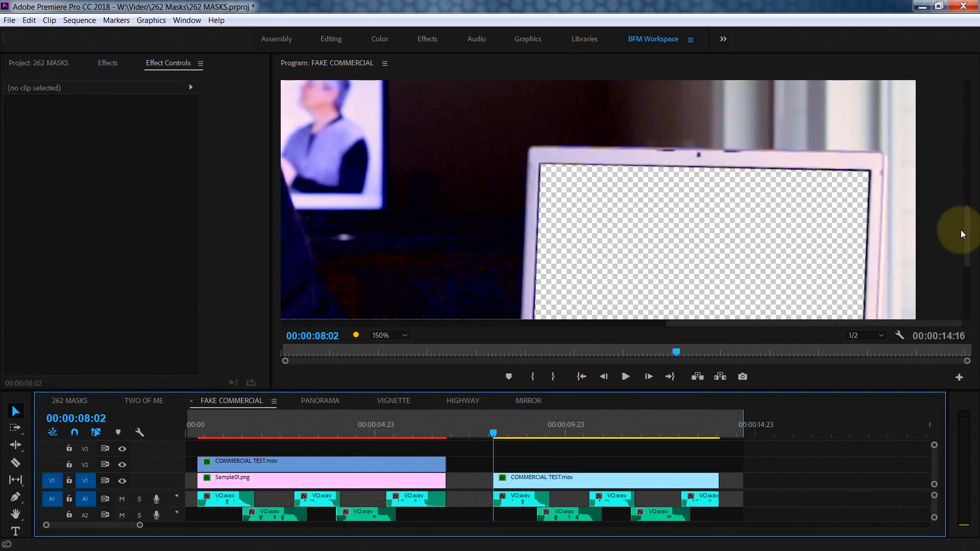
pyautogui.moveTo(968, 232); pyautogui.dragTo(975, 255)
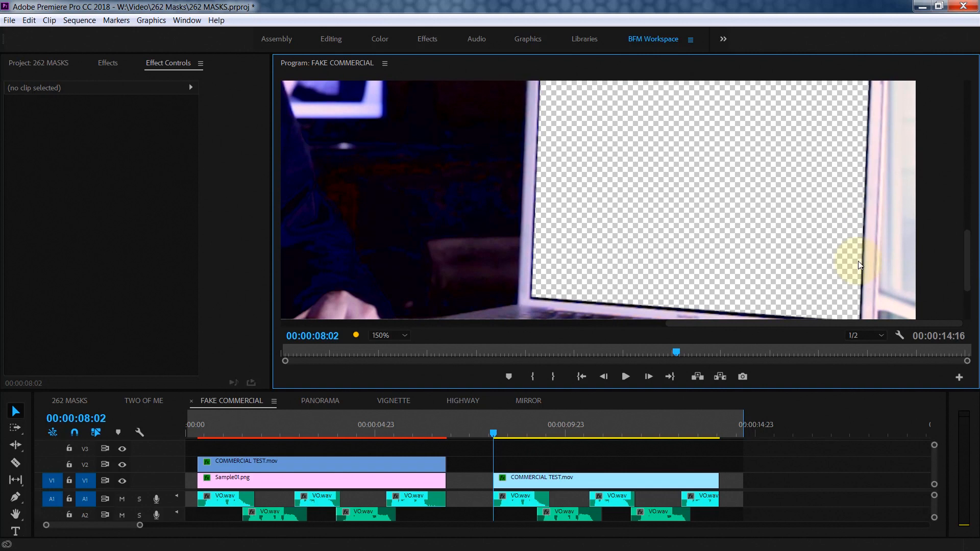
# - Move the masked COMMERCIAL TEST.mov clip from V1 up to V2, keeping its timing
pyautogui.hotkey('shift', 'z')
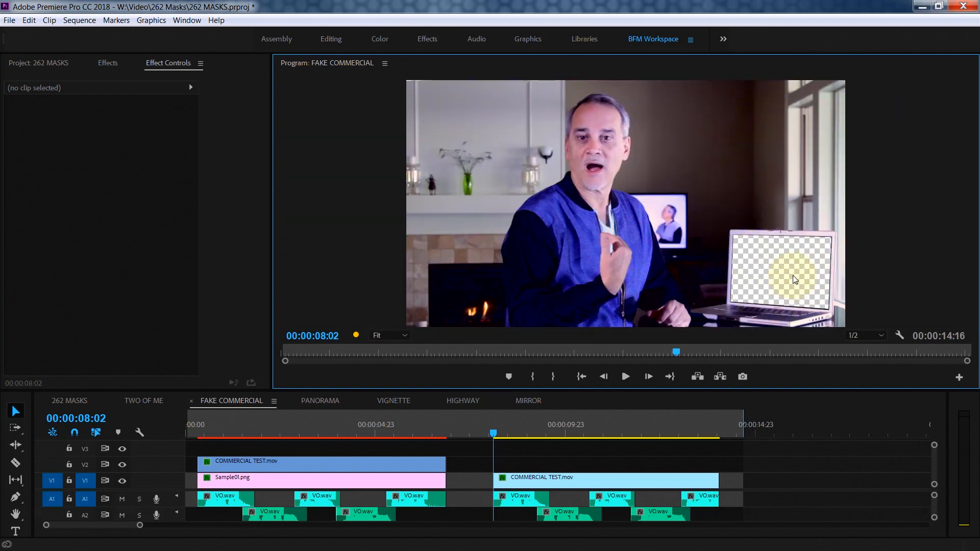
pyautogui.moveTo(566, 477); pyautogui.dragTo(574, 463)
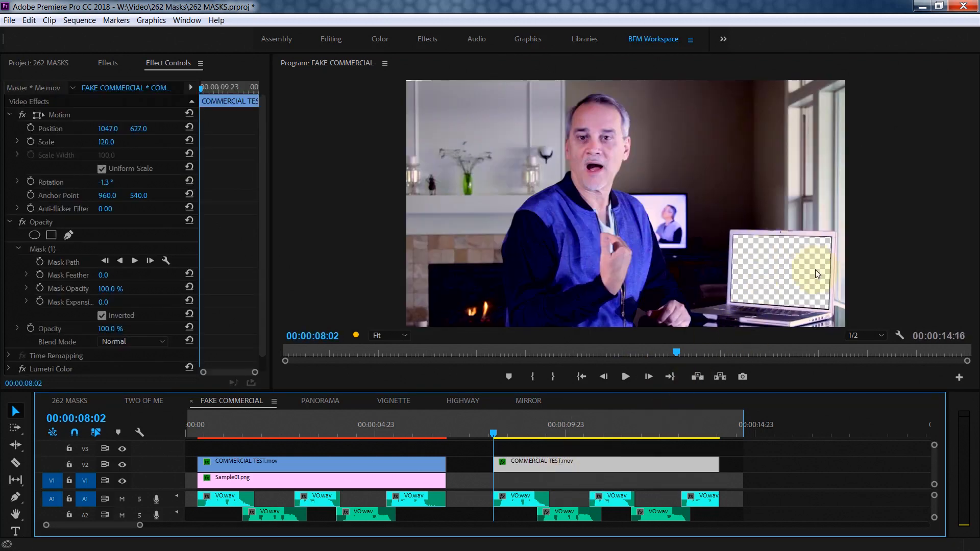
# - Place Sample01.png on V1 beneath the second COMMERCIAL TEST.mov clip and extend it to that clip's end
pyautogui.click(55, 62)
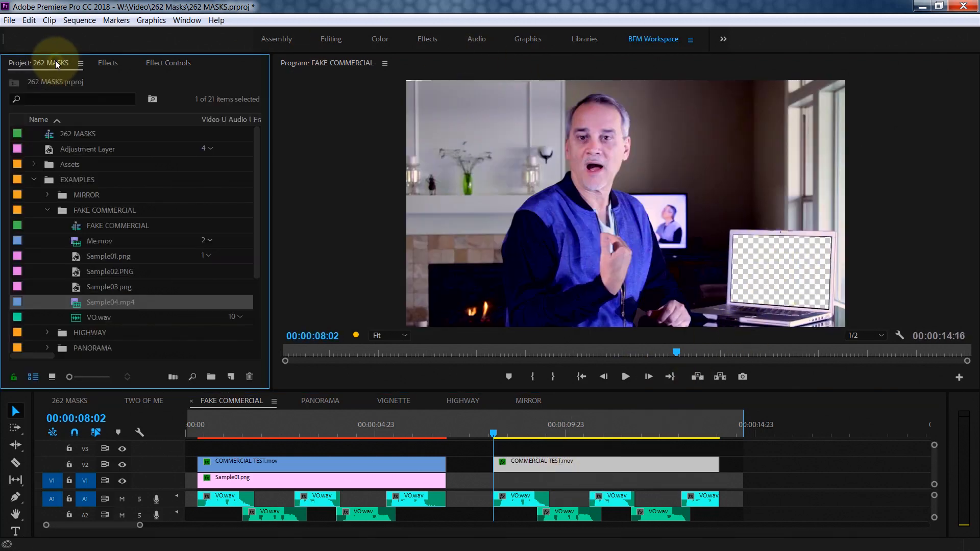
pyautogui.click(82, 256)
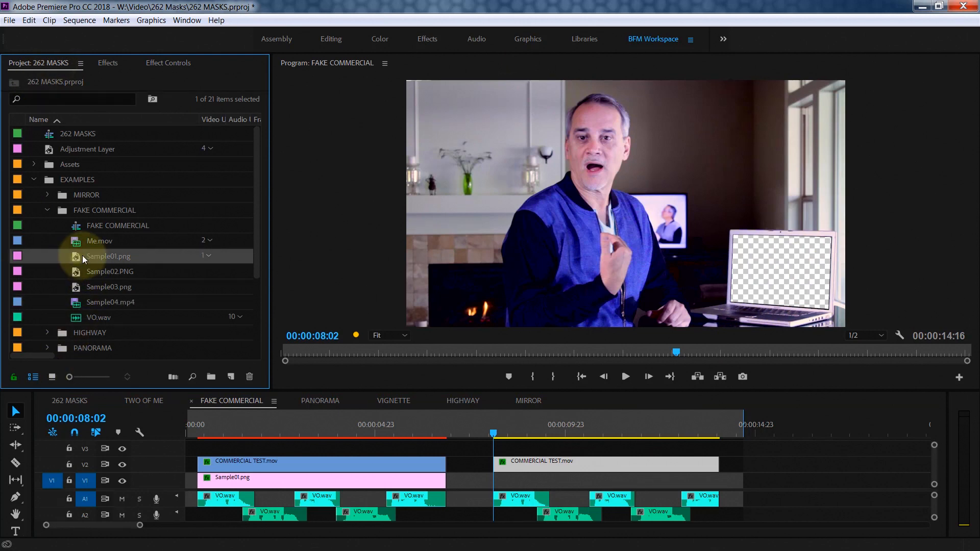
pyautogui.moveTo(73, 256); pyautogui.dragTo(500, 479)
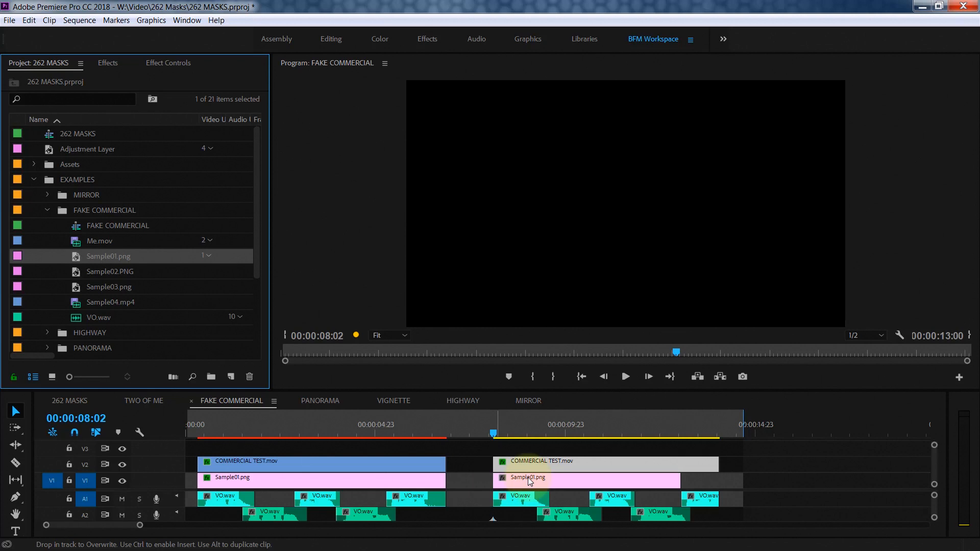
pyautogui.moveTo(675, 476); pyautogui.dragTo(719, 476)
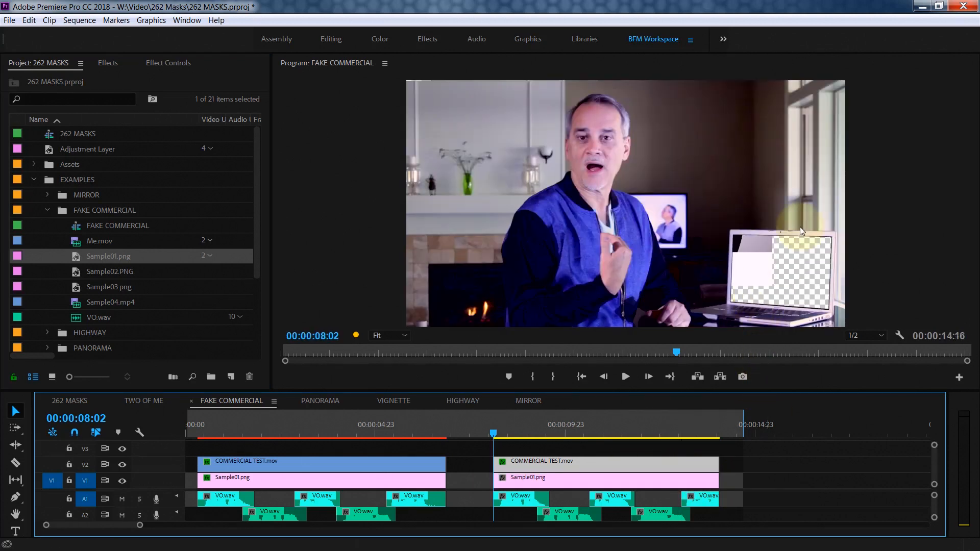
# - Scale the second Sample01.png clip to 48.1 and position it at 1643.7, 833.0 behind the laptop's cut-out screen
pyautogui.click(155, 62)
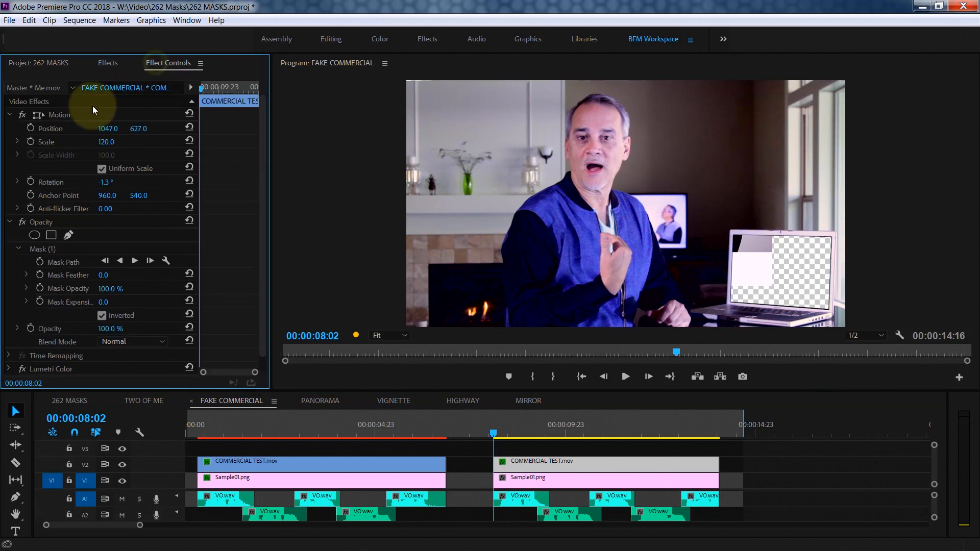
pyautogui.click(59, 113)
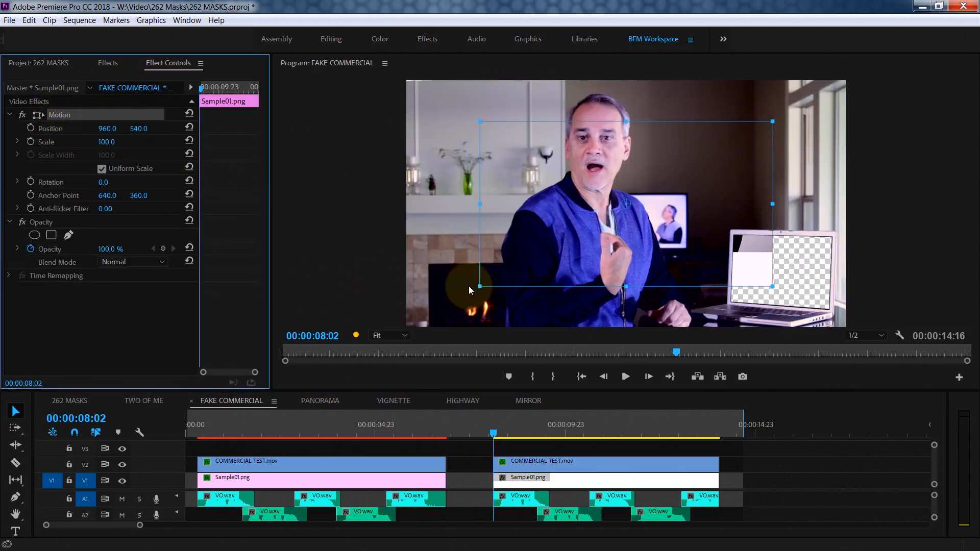
pyautogui.moveTo(479, 285); pyautogui.dragTo(814, 279)
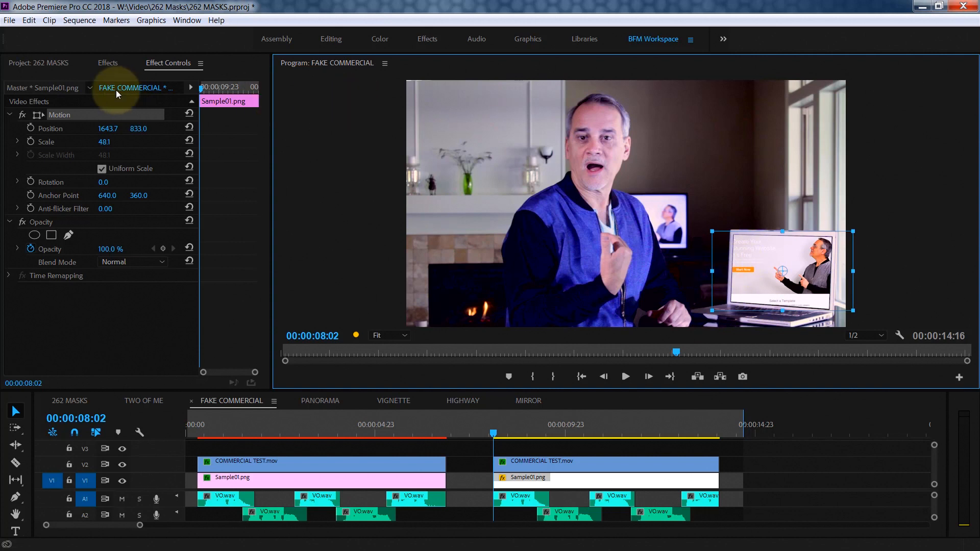
# - Find the Corner Pin effect and apply it to the second Sample01.png clip on V1
pyautogui.click(109, 66)
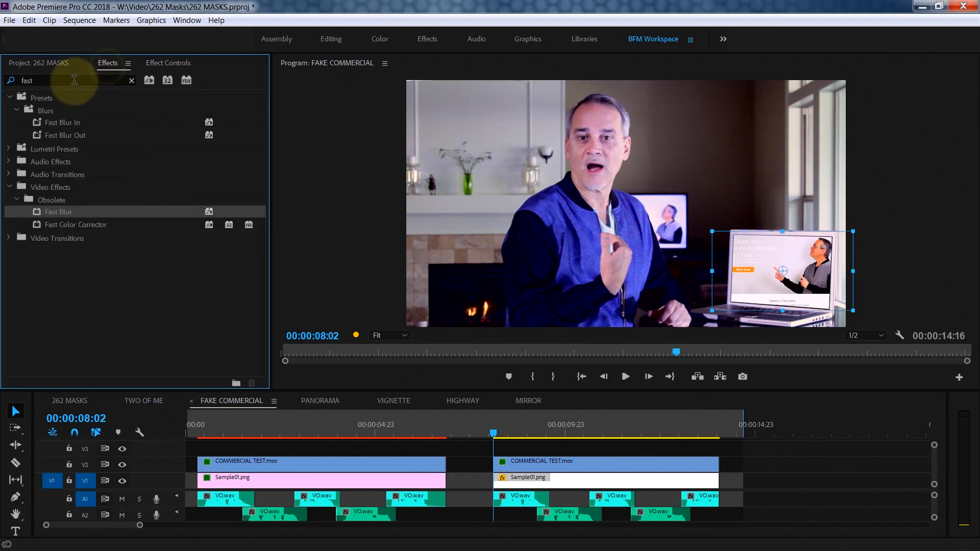
pyautogui.click(62, 80)
pyautogui.moveTo(62, 80); pyautogui.dragTo(10, 82)
pyautogui.write('corner')
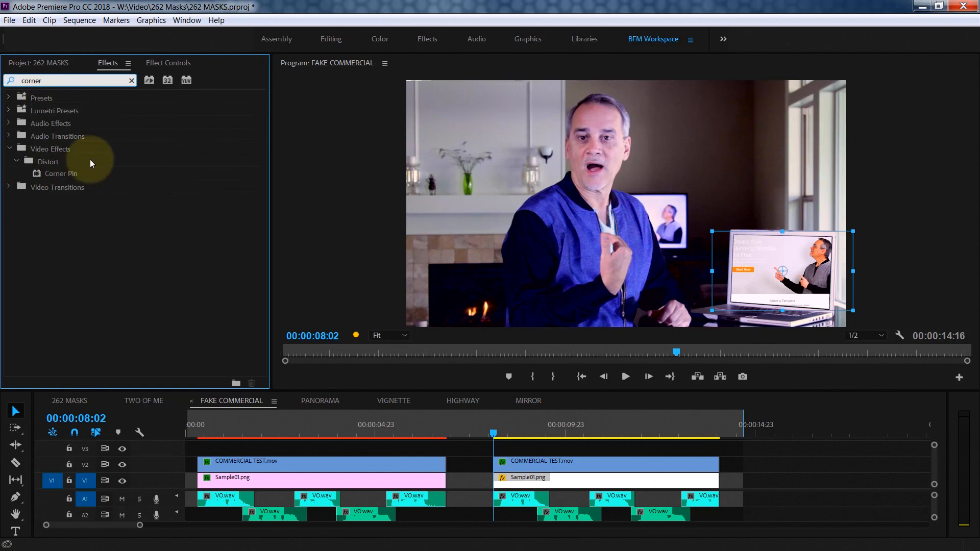
pyautogui.moveTo(37, 173); pyautogui.dragTo(518, 481)
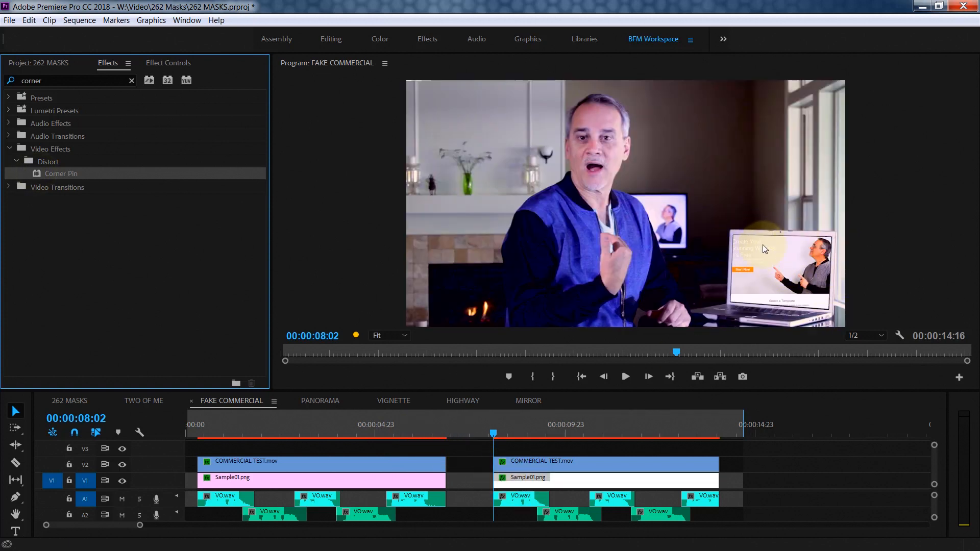
# - Fit the Corner Pin's upper-left and upper-right points to the laptop screen's corners, at 192.7, 28.6 and 1097.8, 44.2
pyautogui.click(177, 63)
pyautogui.click(65, 114)
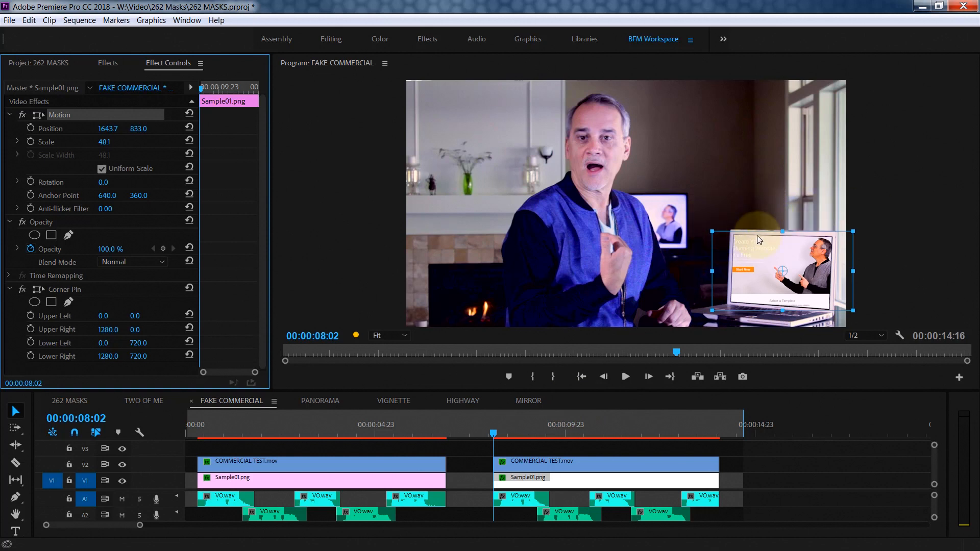
pyautogui.click(79, 290)
pyautogui.click(773, 258)
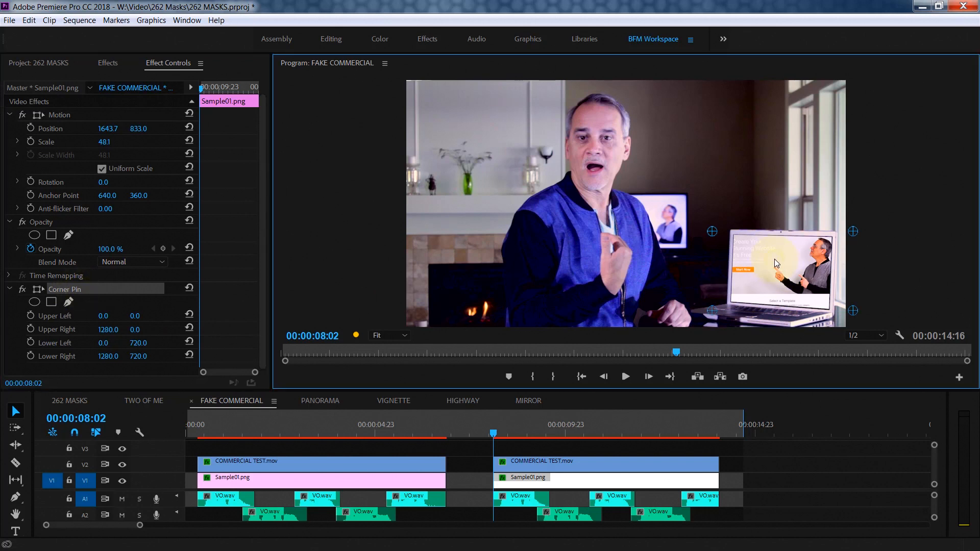
pyautogui.hotkey('ctrl', '=')
pyautogui.hotkey('ctrl', '=')
pyautogui.hotkey('ctrl', '=')
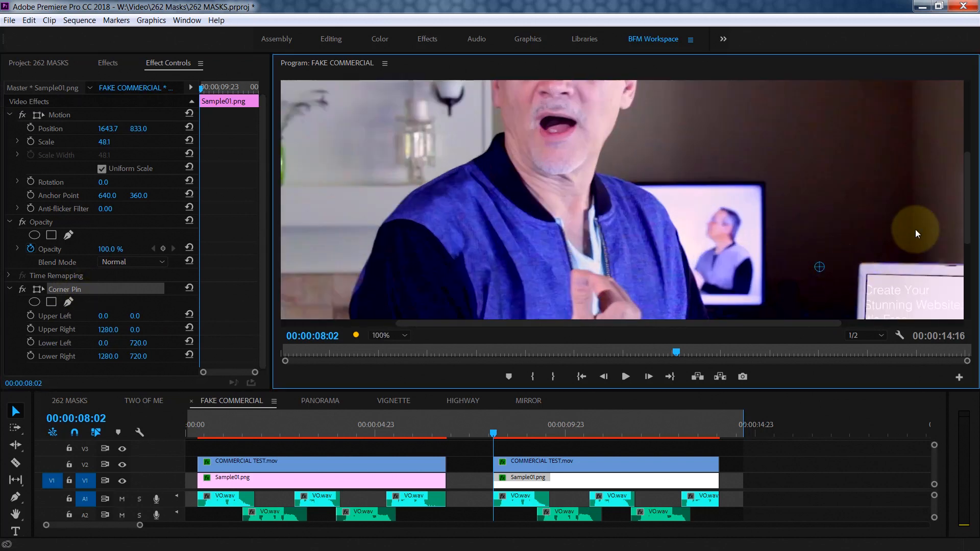
pyautogui.press('`')
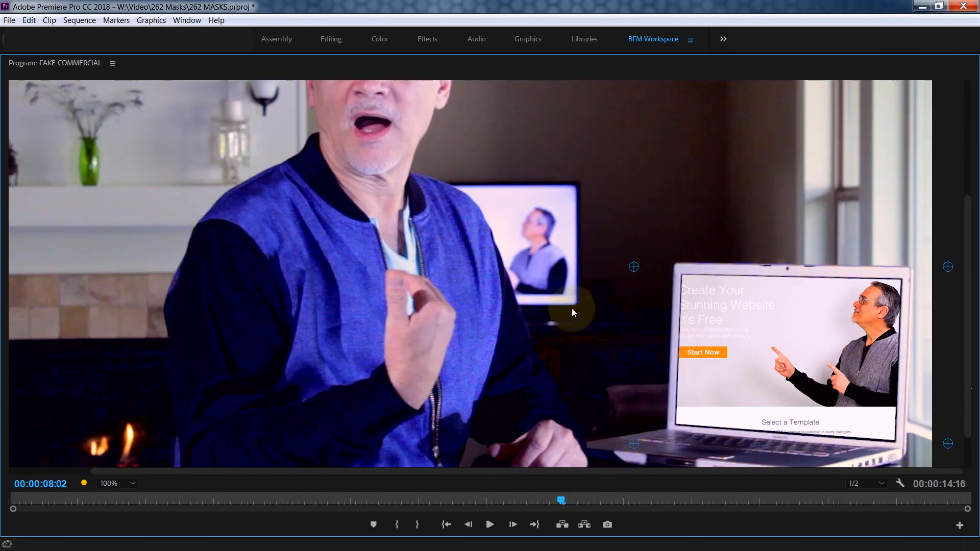
pyautogui.moveTo(633, 266); pyautogui.dragTo(681, 273)
pyautogui.moveTo(948, 266); pyautogui.dragTo(903, 277)
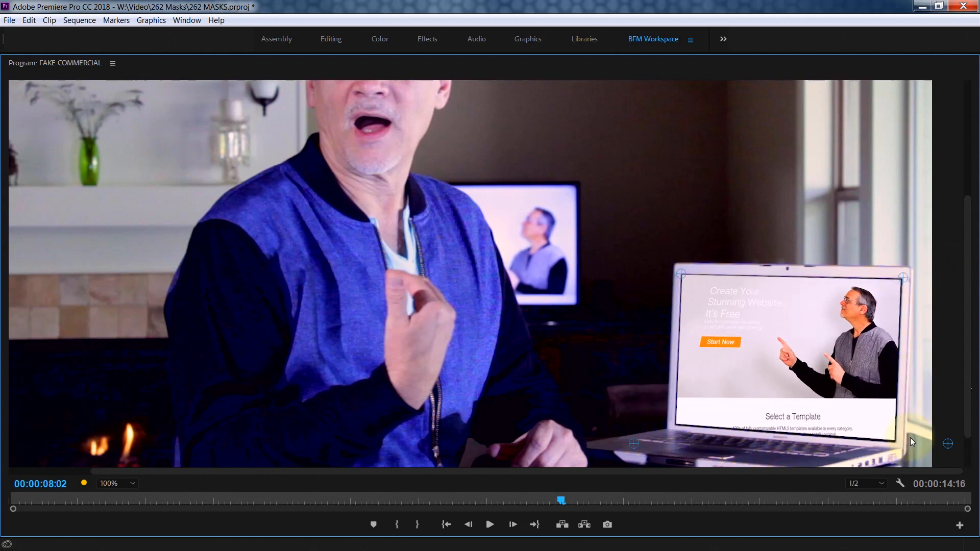
# - Fit the Corner Pin's lower-right and lower-left points to the laptop screen's corners, at 1066.6, 715.2 and 158.9, 647.6
pyautogui.moveTo(947, 443); pyautogui.dragTo(895, 442)
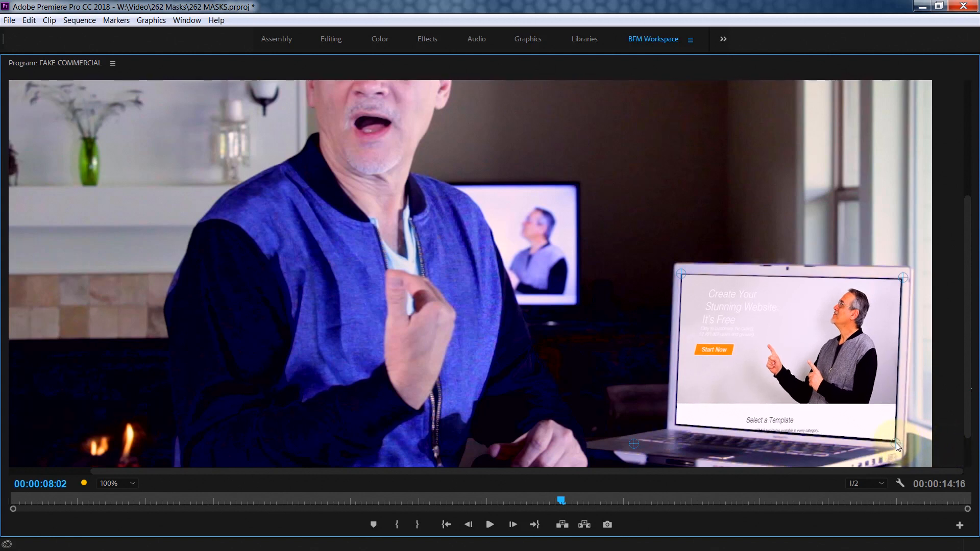
pyautogui.moveTo(632, 443); pyautogui.dragTo(672, 426)
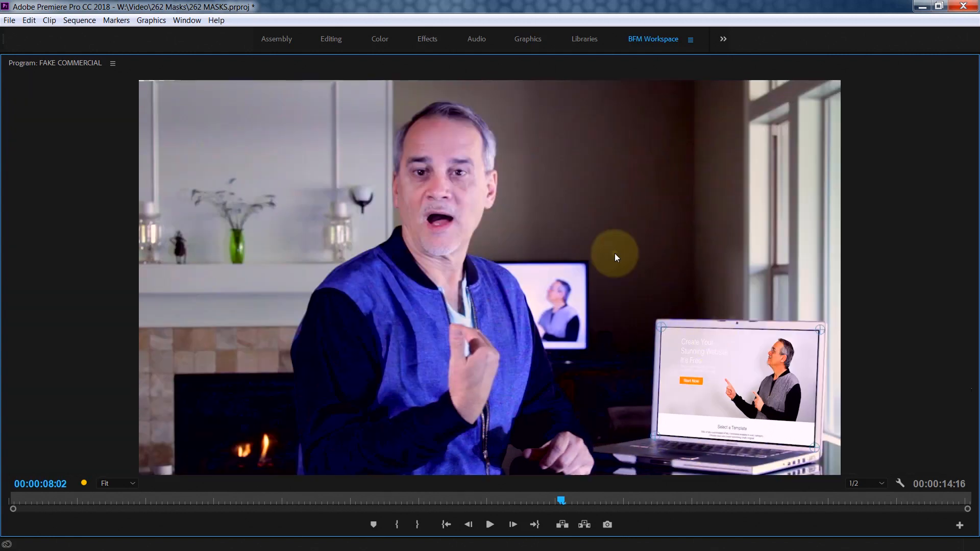
pyautogui.press('`')
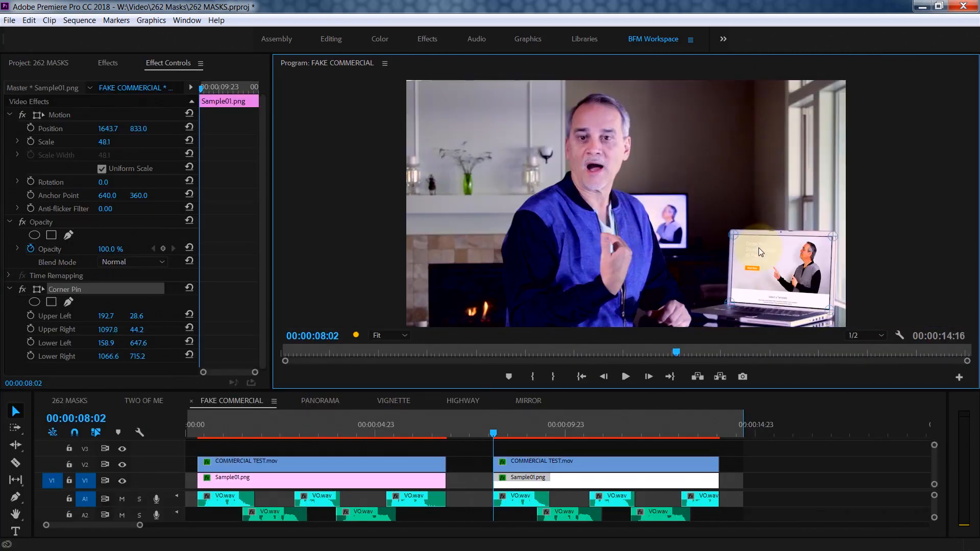
# - Play the composite from the second clip's start to check the screen replacement, and park the playhead at 00:00:08:12
pyautogui.moveTo(494, 434)
pyautogui.mouseDown()
pyautogui.moveTo(543, 433)
pyautogui.moveTo(497, 436)
pyautogui.mouseUp()
pyautogui.press('space')
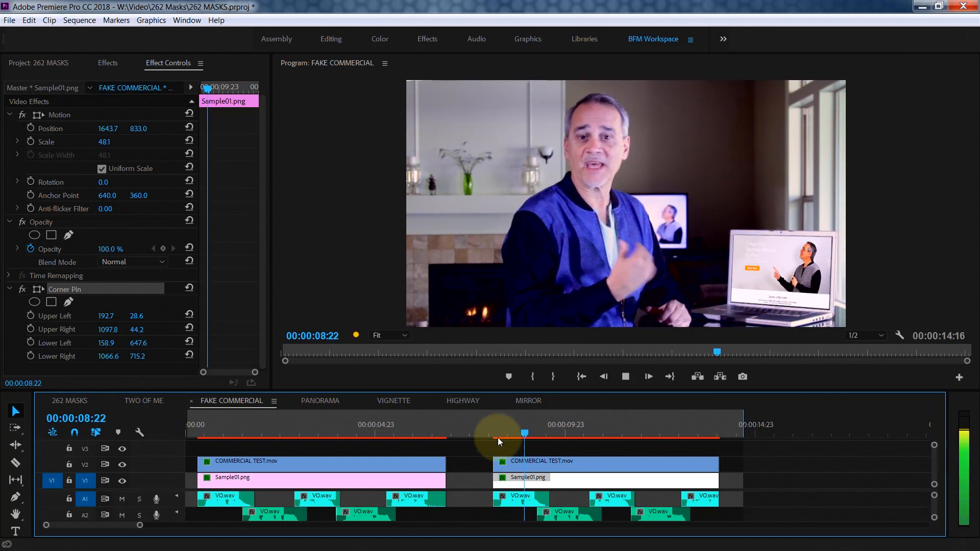
pyautogui.click(510, 436)
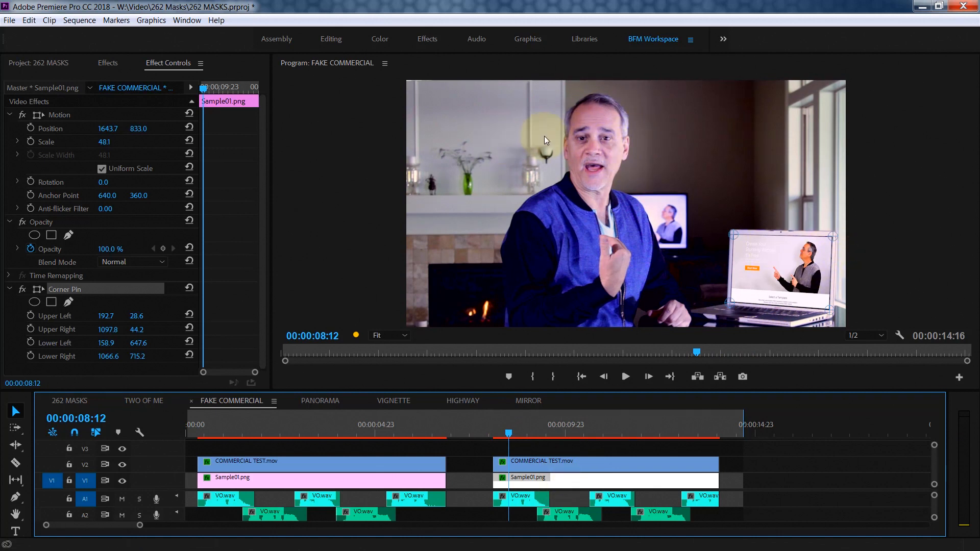
# - Find the Fast Blur video effect and apply it to the second Sample01.png clip
pyautogui.click(108, 63)
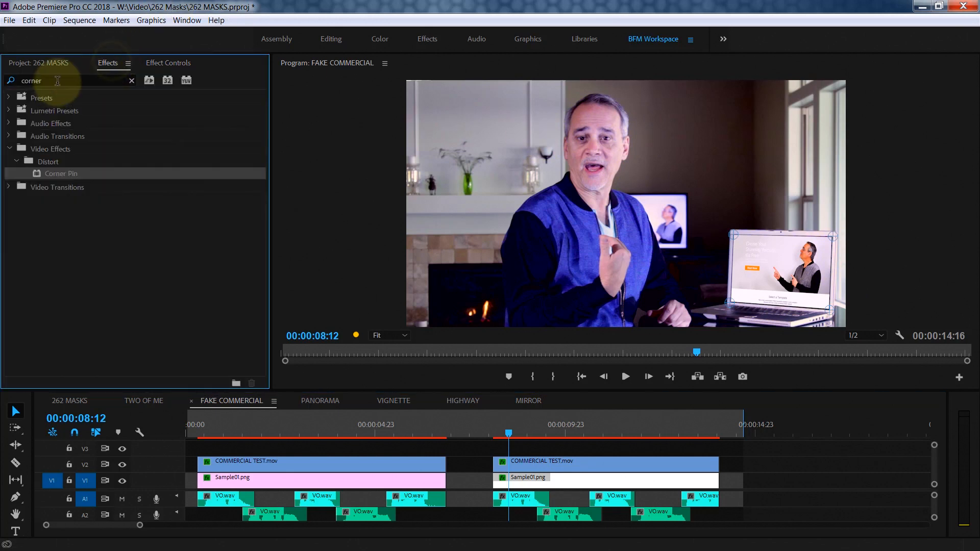
pyautogui.click(15, 78)
pyautogui.write('fast b')
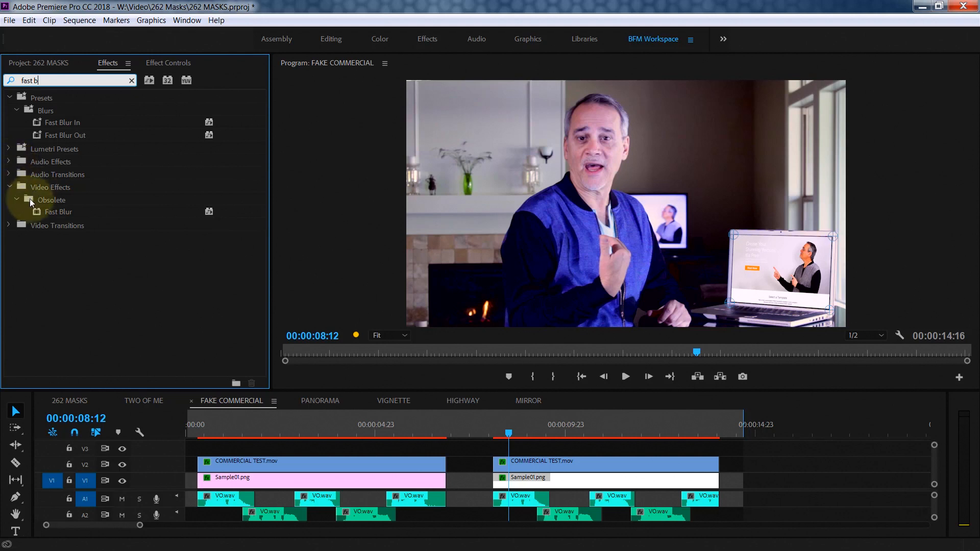
pyautogui.moveTo(36, 214); pyautogui.dragTo(536, 489)
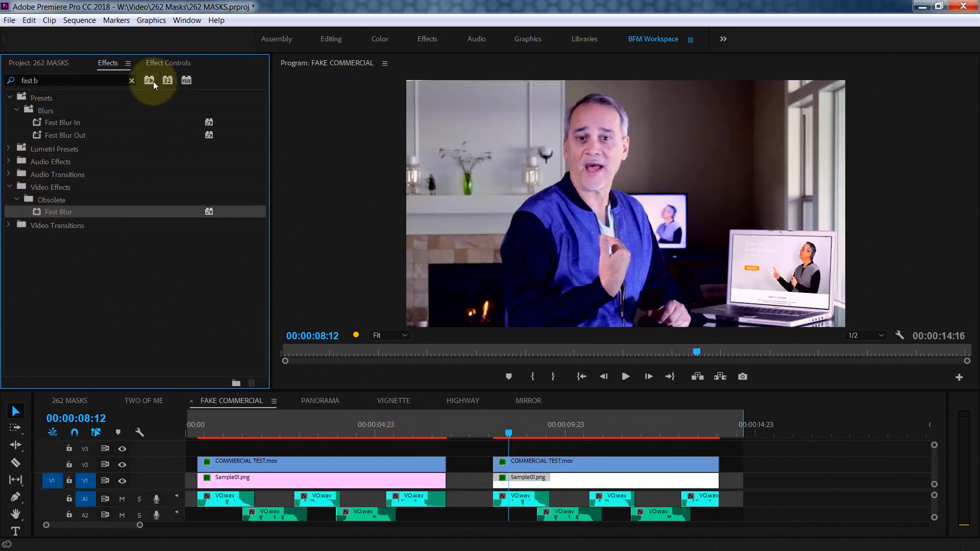
# - Collapse the Corner Pin, Motion and Opacity settings of the Sample01.png clip, keeping the Fast Blur settings expanded
pyautogui.click(158, 62)
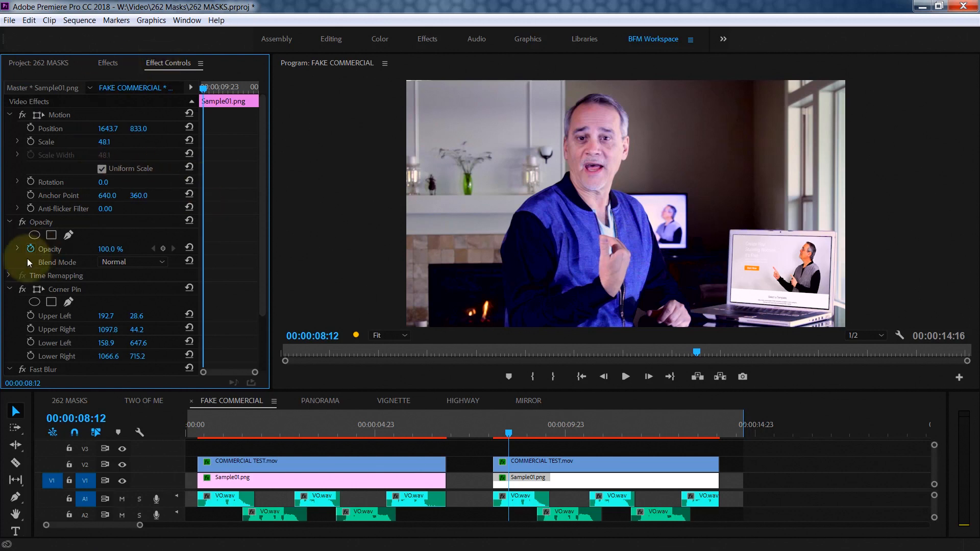
pyautogui.click(8, 289)
pyautogui.click(8, 117)
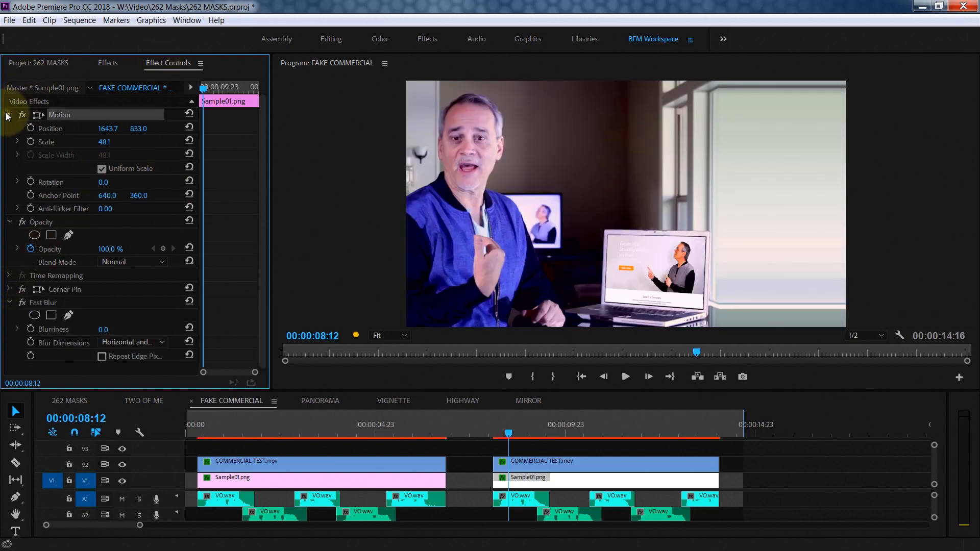
pyautogui.click(8, 114)
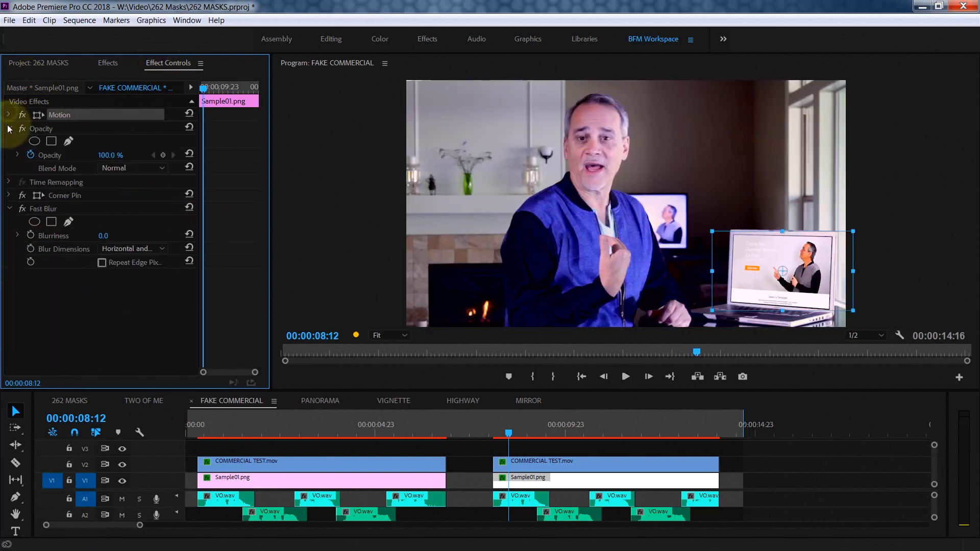
pyautogui.click(9, 129)
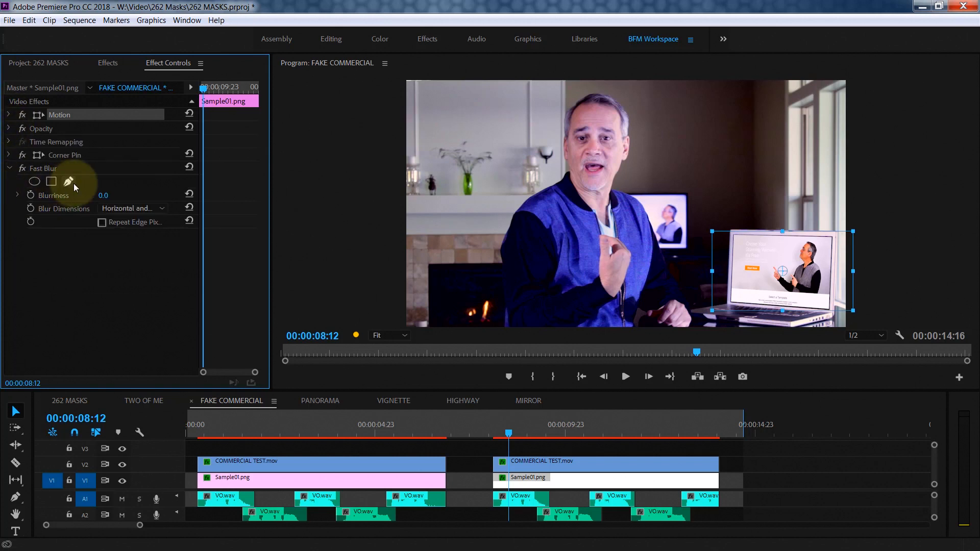
# - Set the Fast Blur's Blurriness to 10 after trying 20, and toggle the effect to compare the screen's softness
pyautogui.click(111, 193)
pyautogui.write('20')
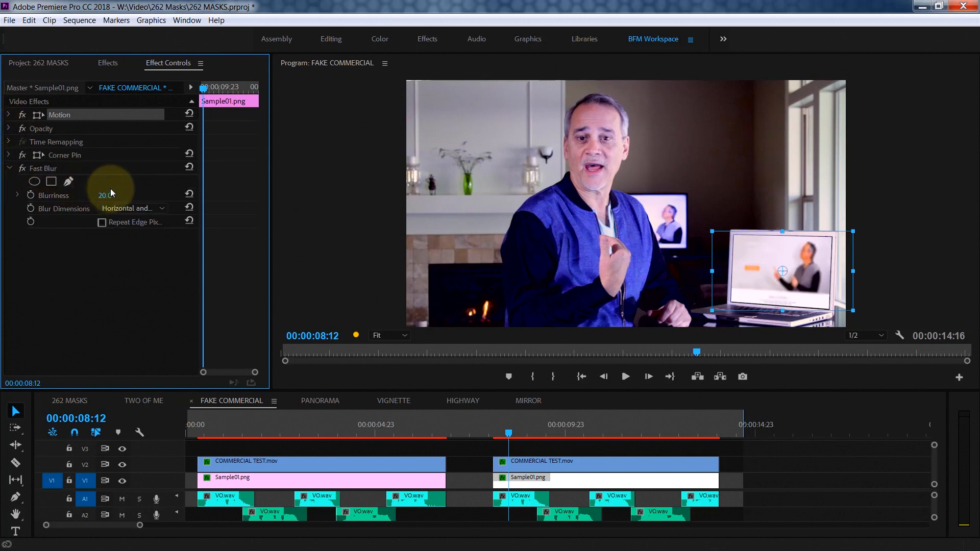
pyautogui.press('Return')
pyautogui.write('10')
pyautogui.press('Return')
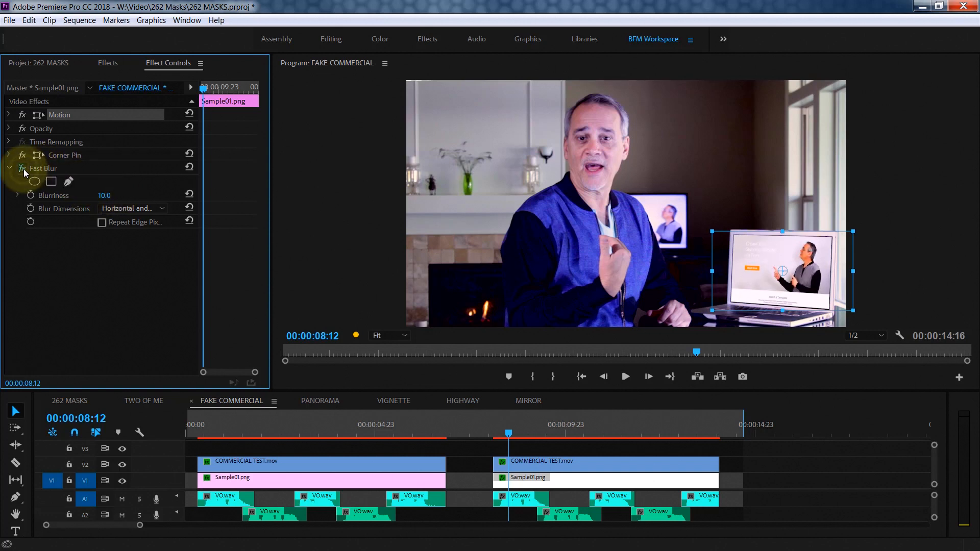
pyautogui.click(23, 169)
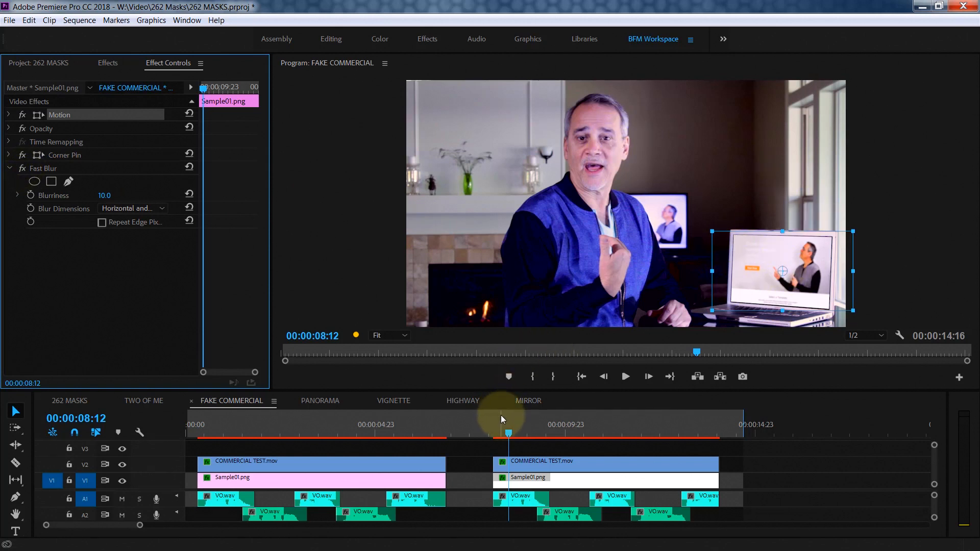
# - Play the second clip from its start to review the blurred laptop screen, stopping at 00:00:12:02
pyautogui.click(494, 427)
pyautogui.press('space')
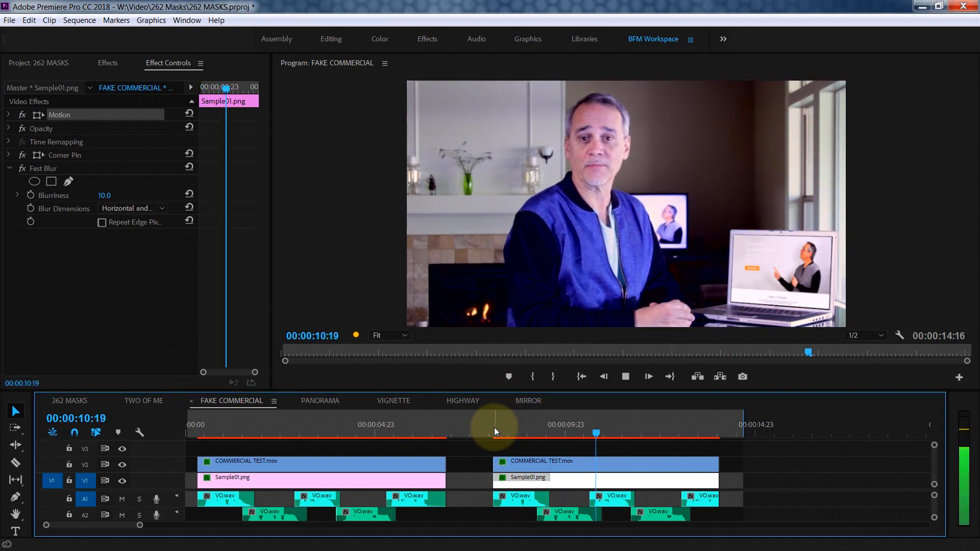
pyautogui.click(751, 227)
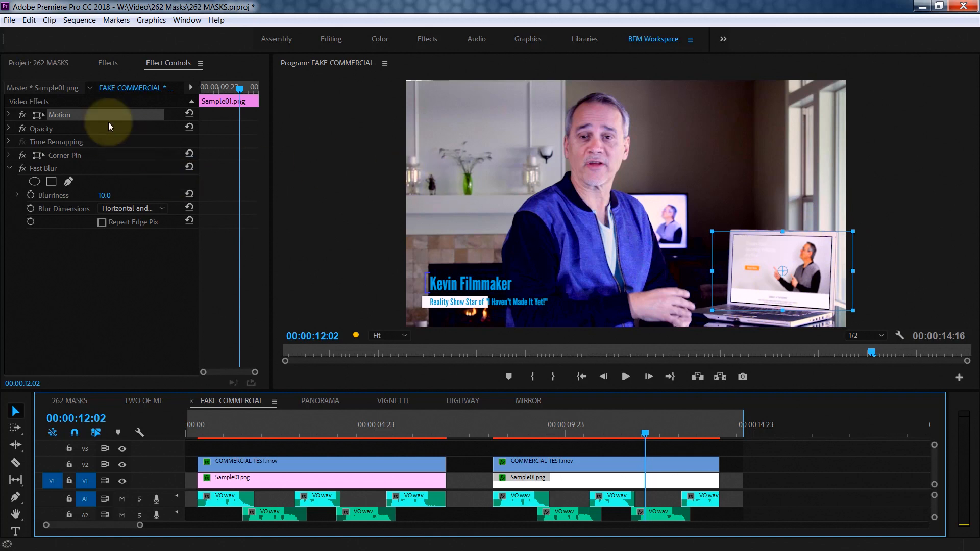
# - Replace the second Sample01.png clip on V1 with Sample02.PNG, keeping its effects, and select the replaced clip
pyautogui.click(56, 64)
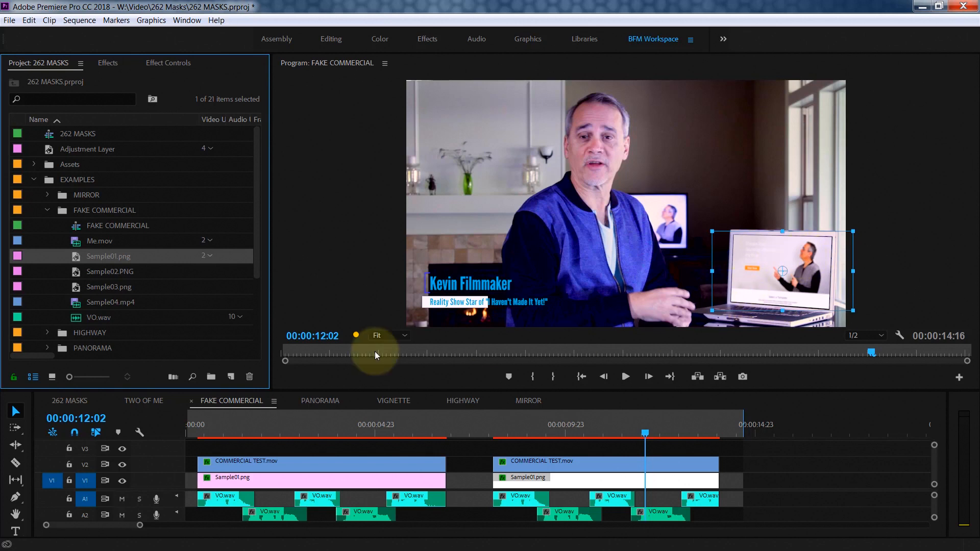
pyautogui.click(77, 273)
pyautogui.moveTo(76, 271); pyautogui.dragTo(523, 484)
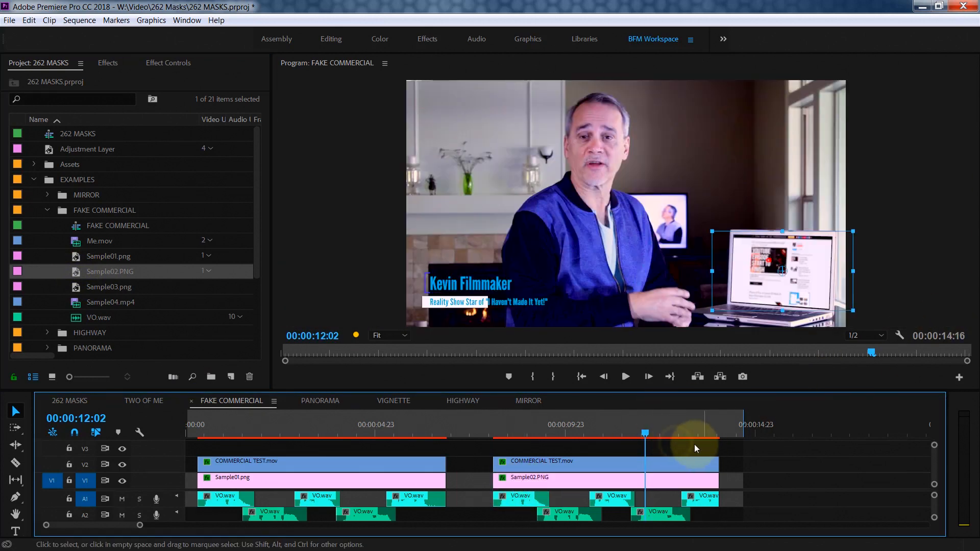
pyautogui.click(613, 469)
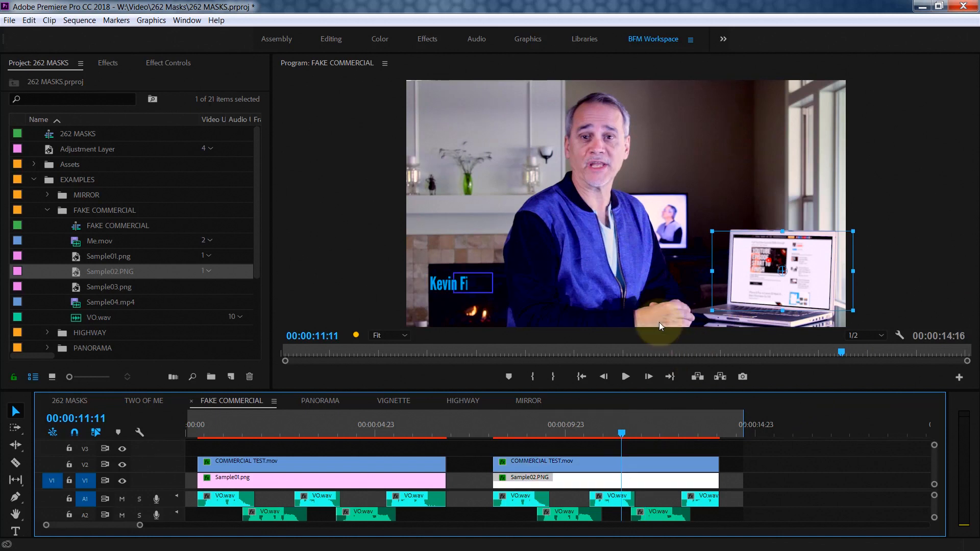
# - Replace the second V1 clip with Sample03.png, keeping its effects, and check the laptop screen in an enlarged view
pyautogui.click(76, 289)
pyautogui.moveTo(88, 291); pyautogui.dragTo(524, 473)
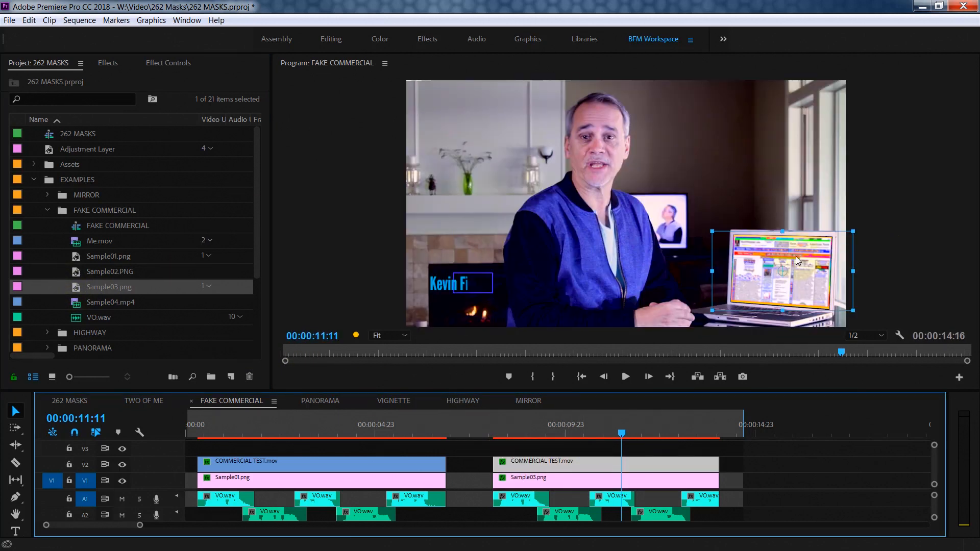
pyautogui.press('`')
pyautogui.press('`')
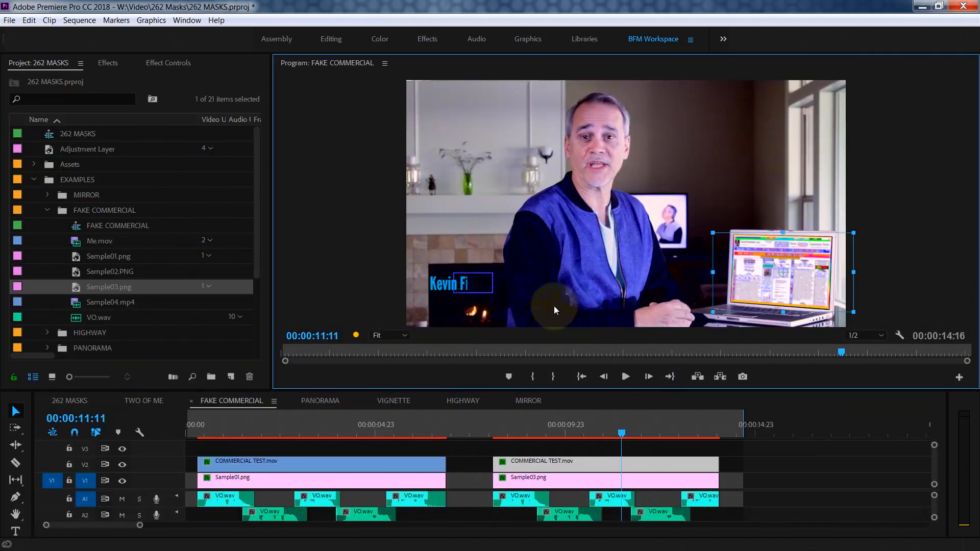
# - Replace the second V1 clip with Sample04.mp4, play the section to review the moving laptop screen, and return to 00:00:08:16
pyautogui.moveTo(80, 305); pyautogui.dragTo(509, 478)
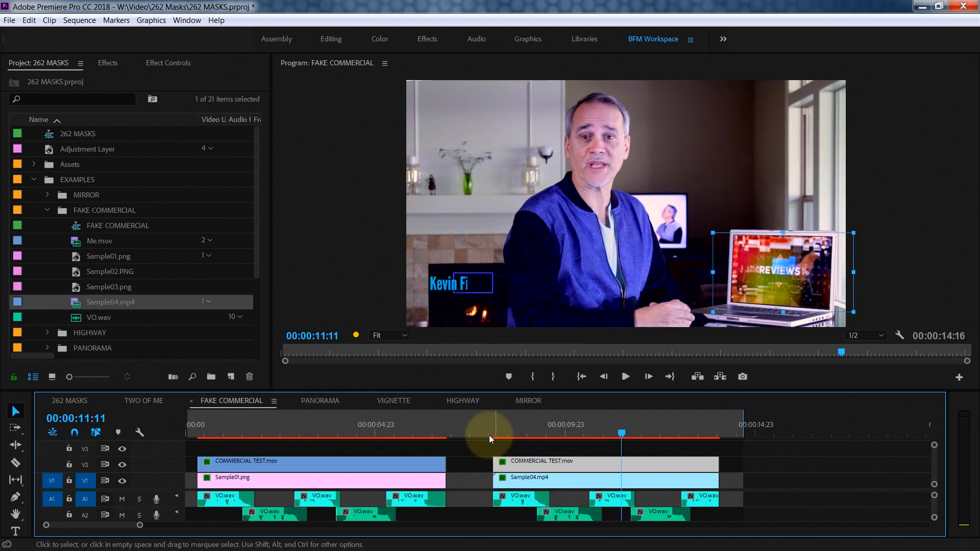
pyautogui.moveTo(508, 425)
pyautogui.mouseDown()
pyautogui.moveTo(494, 426)
pyautogui.moveTo(641, 414)
pyautogui.moveTo(510, 429)
pyautogui.mouseUp()
pyautogui.press('space')
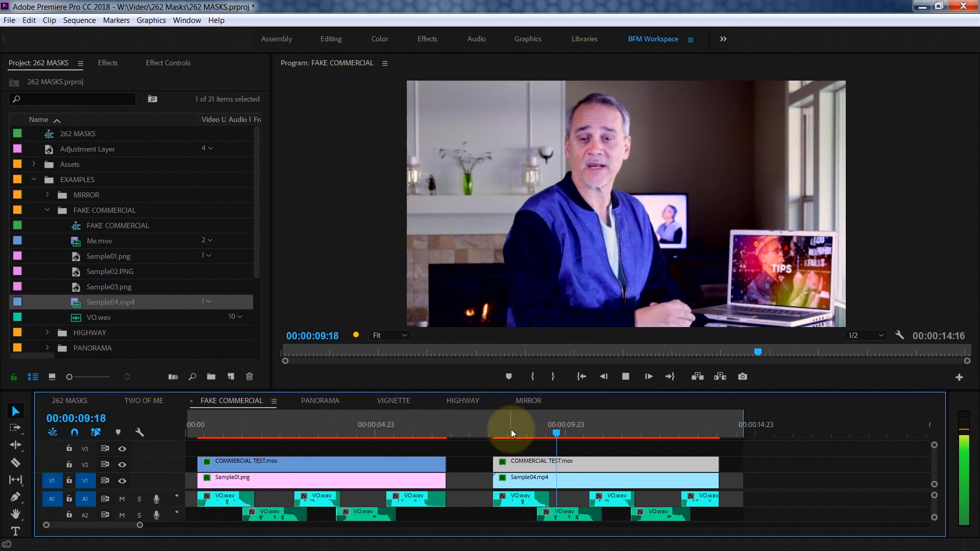
pyautogui.press('space')
pyautogui.click(515, 430)
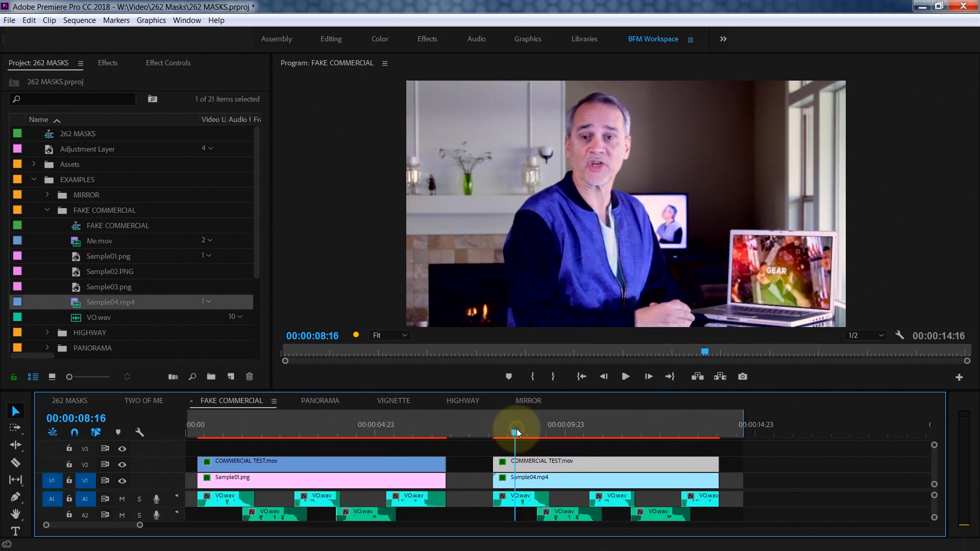
# - Replace the second V1 clip with Sample02.PNG and finally Sample01.png, keeping its effects, and scrub to 00:00:09:05
pyautogui.moveTo(78, 271); pyautogui.dragTo(526, 479)
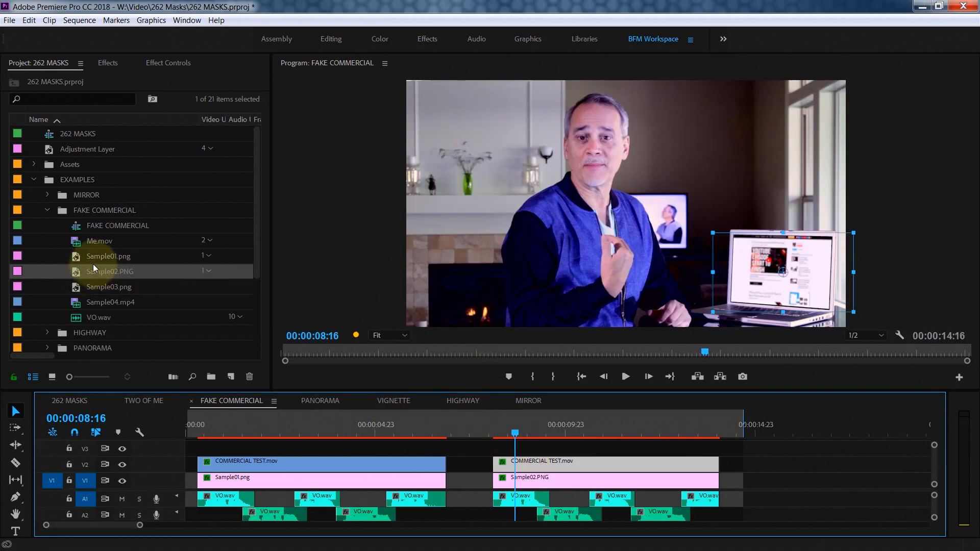
pyautogui.moveTo(75, 256); pyautogui.dragTo(491, 472)
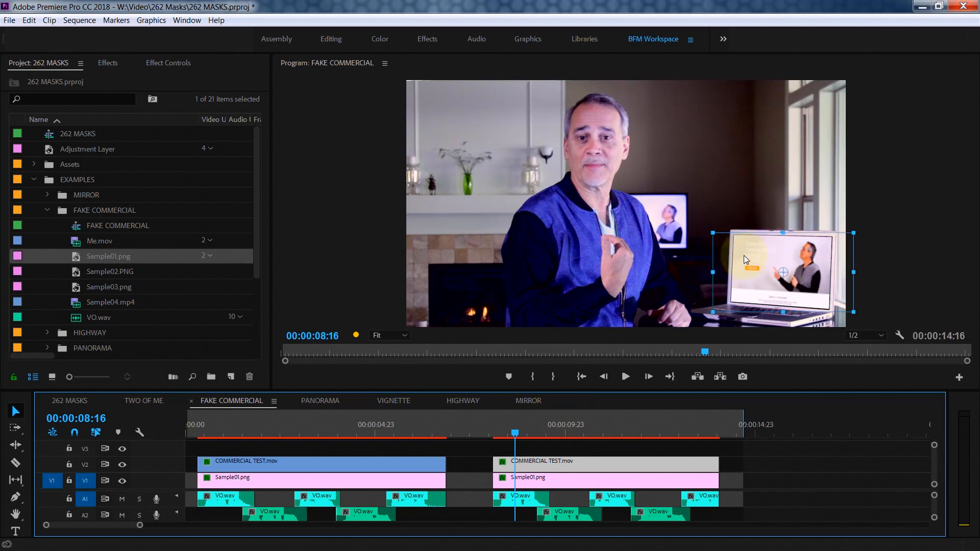
pyautogui.moveTo(511, 432); pyautogui.dragTo(536, 432)
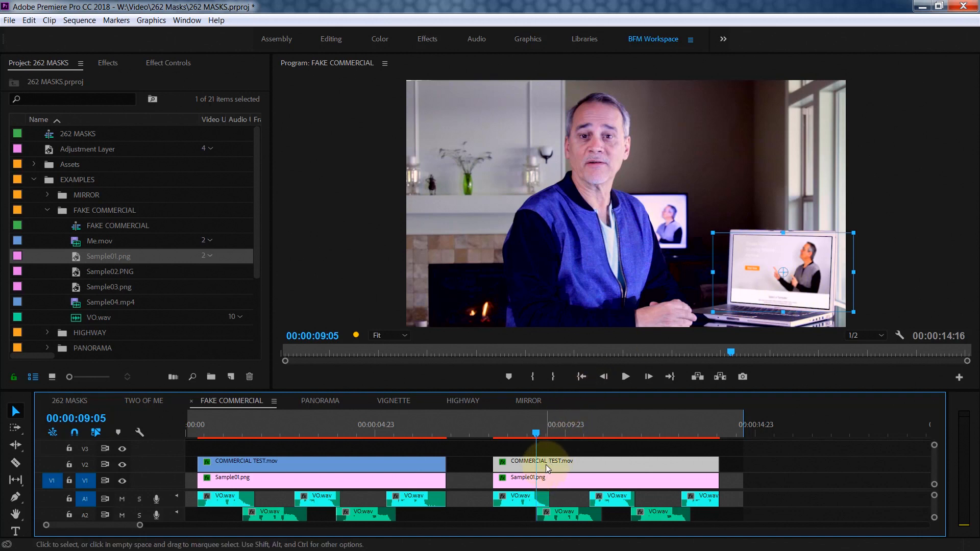
# - Examine the COMMERCIAL TEST.mov opacity mask by toggling its inversion off and on and hiding and showing track V1
pyautogui.click(165, 61)
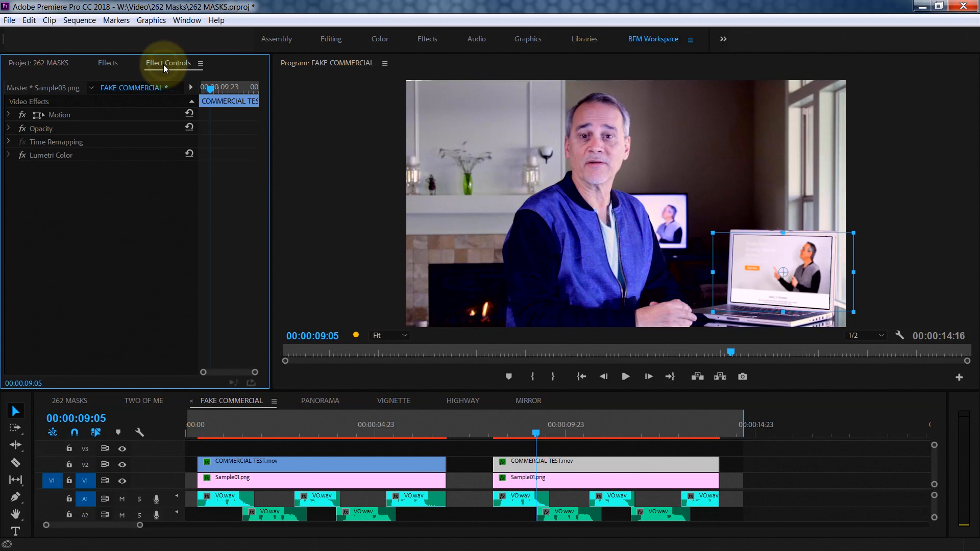
pyautogui.click(9, 129)
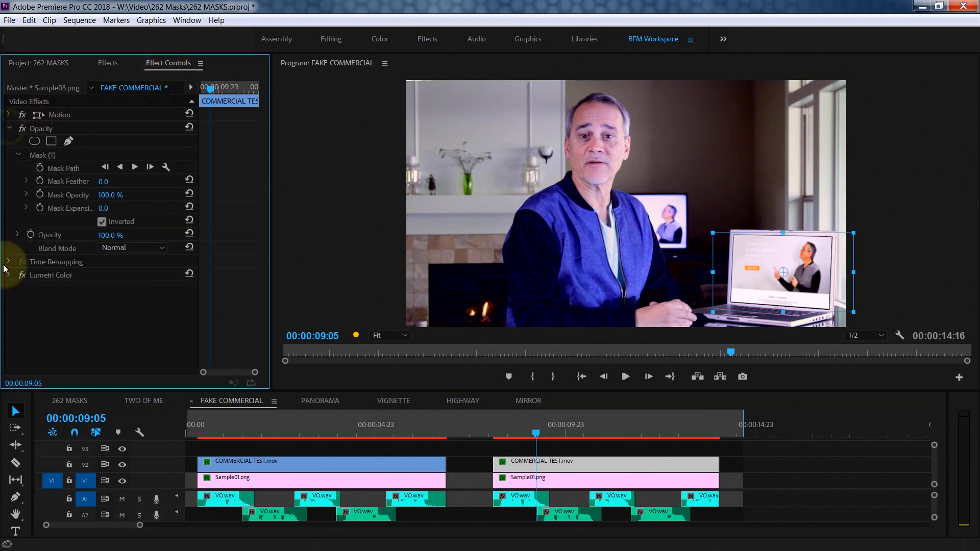
pyautogui.click(102, 222)
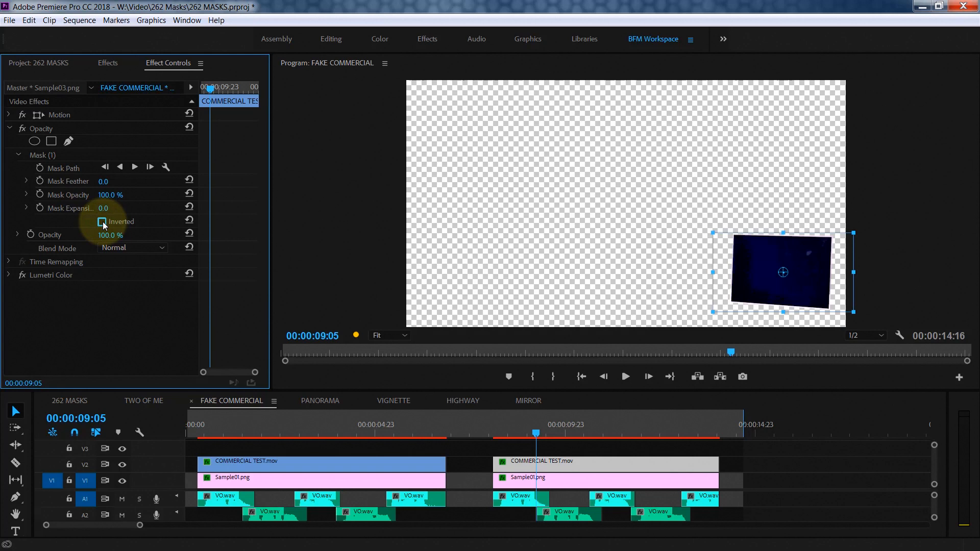
pyautogui.click(102, 222)
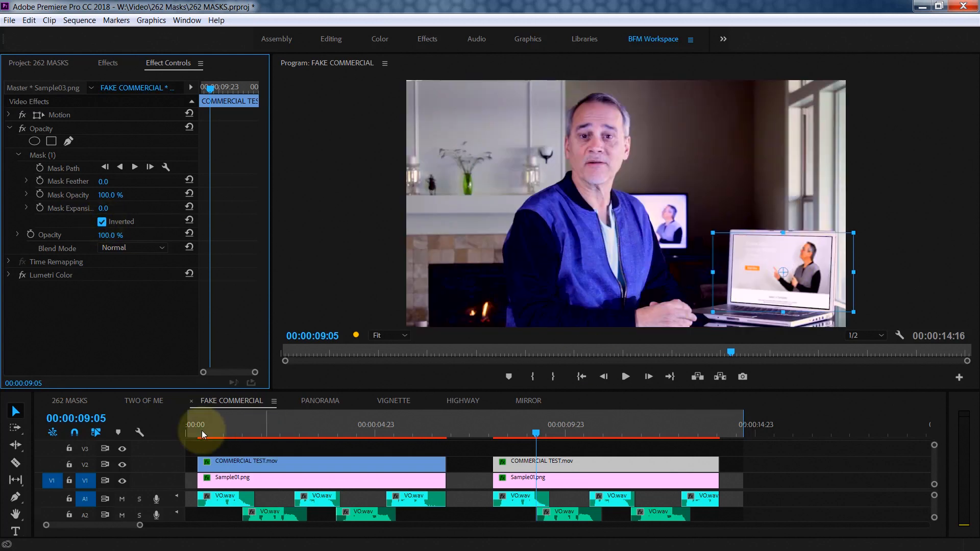
pyautogui.click(122, 481)
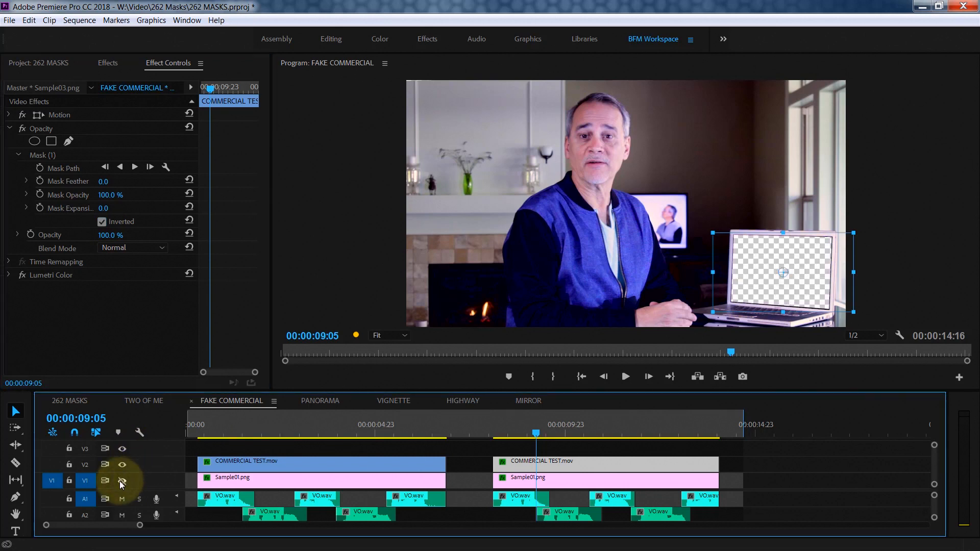
pyautogui.click(122, 480)
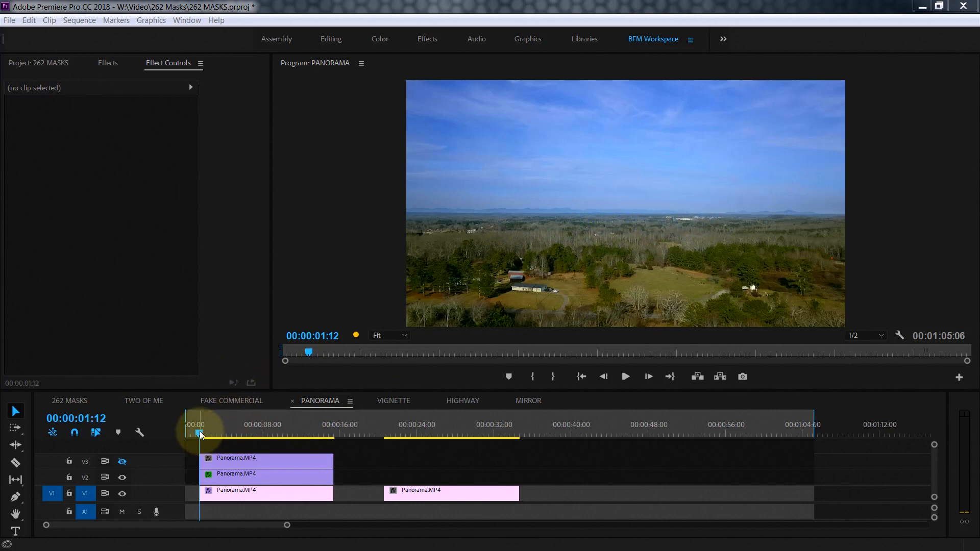
# - Play the stacked Panorama.MP4 clips from their start to review the finished landscape, stopping at 00:00:09:03
pyautogui.press('space')
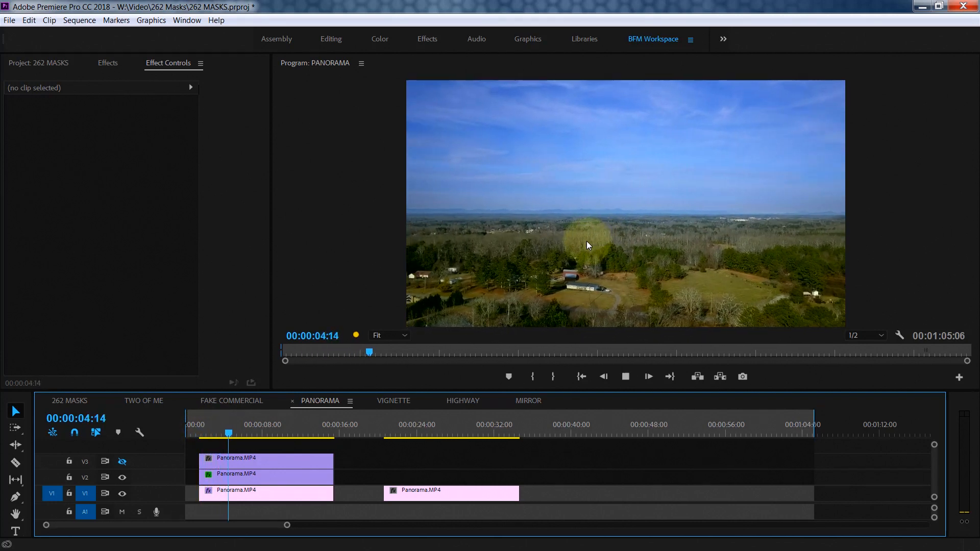
pyautogui.press('space')
pyautogui.press('Up')
pyautogui.press('space')
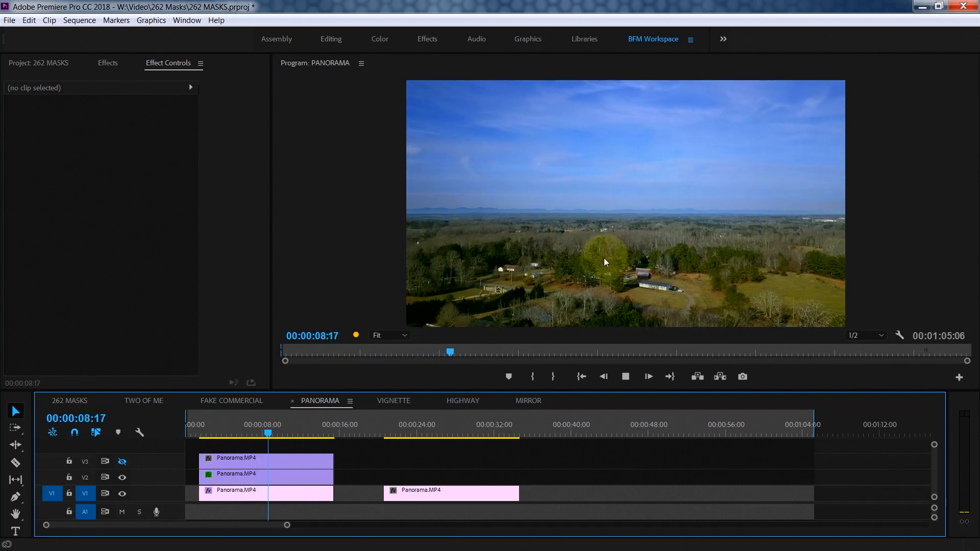
pyautogui.press('space')
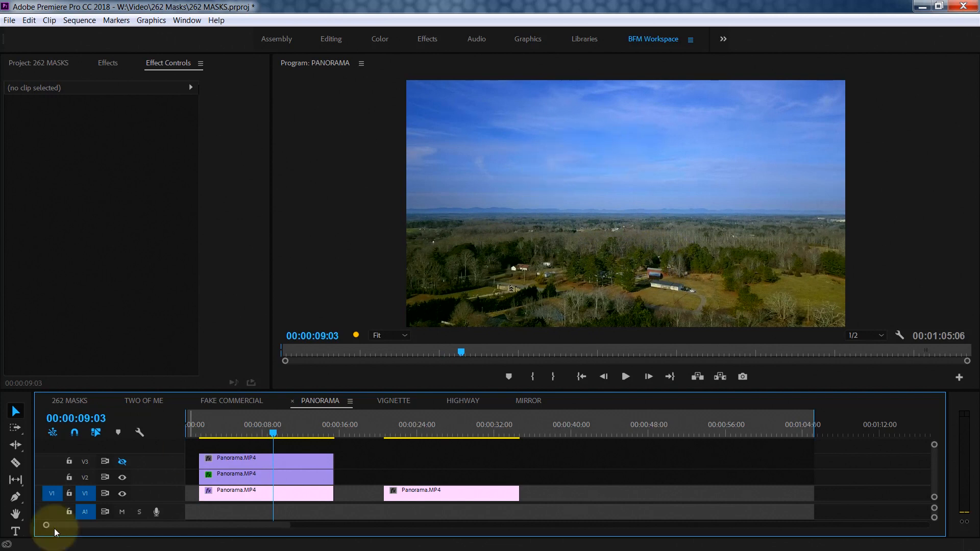
# - Show and hide track V3 repeatedly to compare the original and treated panorama, leaving it hidden
pyautogui.click(122, 461)
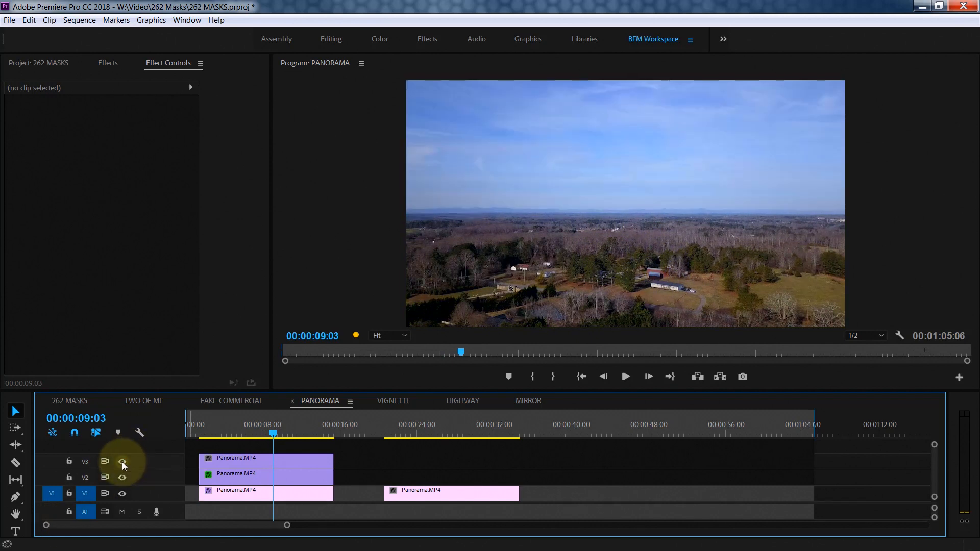
pyautogui.click(122, 461)
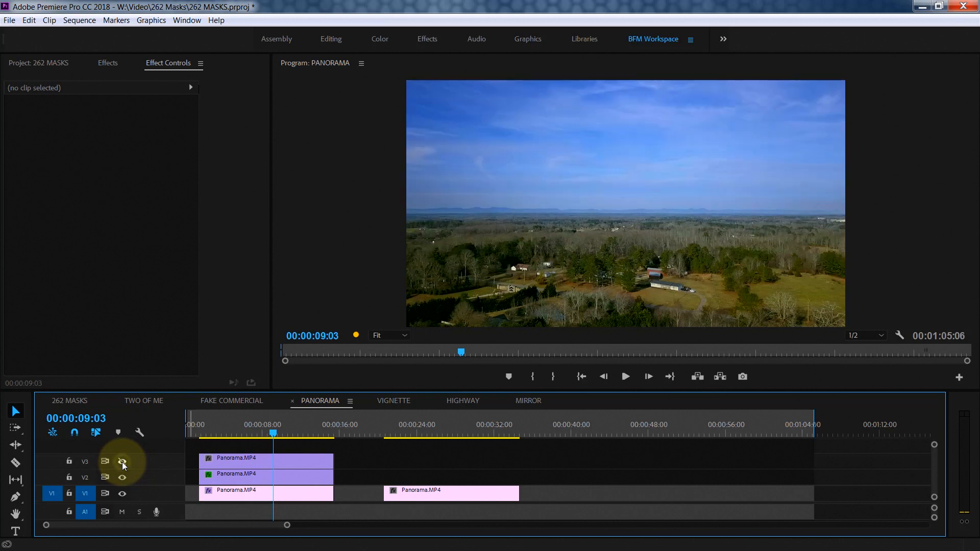
pyautogui.click(122, 462)
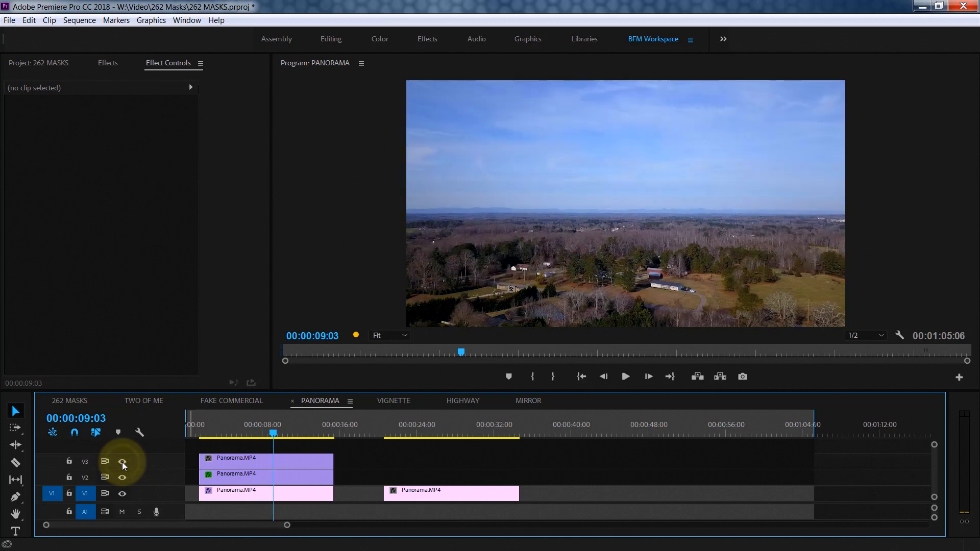
pyautogui.click(122, 462)
# - Play the second, untreated Panorama.MP4 clip from its start, stop, and place the playhead at 00:00:27:00
pyautogui.click(438, 431)
pyautogui.moveTo(437, 435); pyautogui.dragTo(388, 441)
pyautogui.press('space')
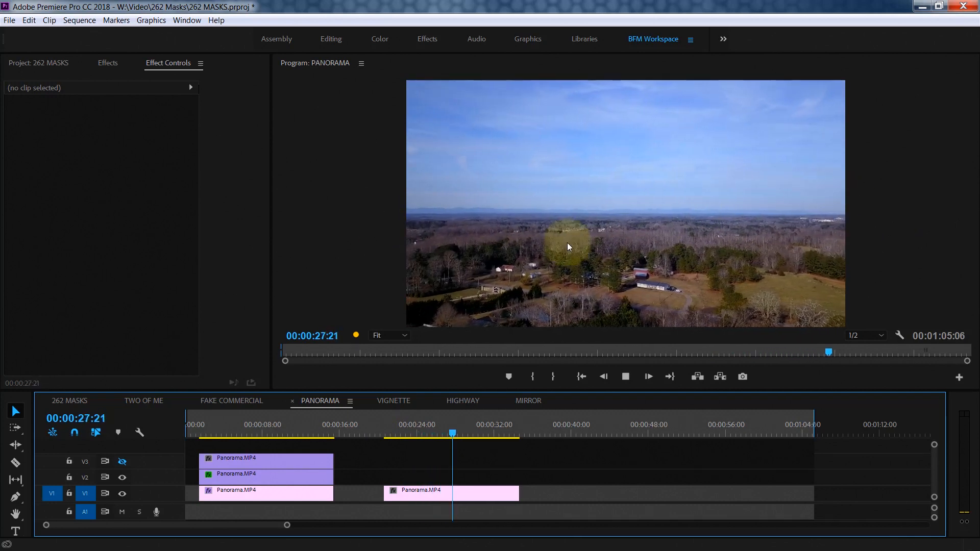
pyautogui.press('space')
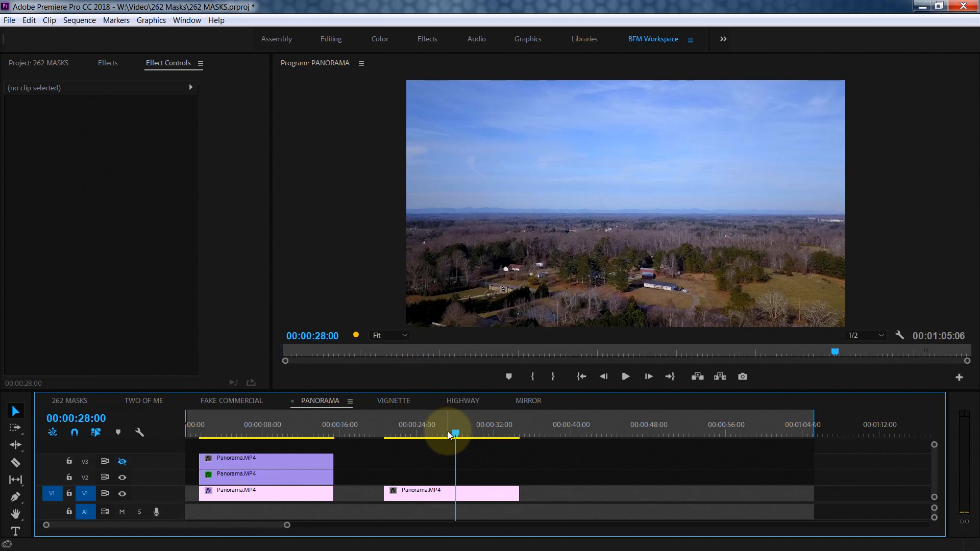
pyautogui.click(447, 430)
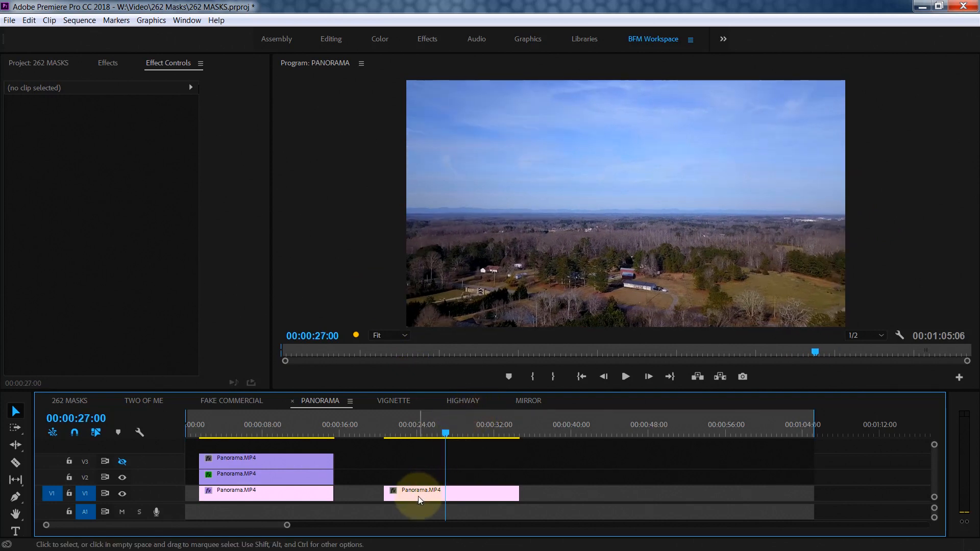
# - Duplicate the second Panorama.MP4 clip onto V2 directly above the original and turn off the copy's opacity keyframing
pyautogui.moveTo(424, 495); pyautogui.dragTo(427, 482)
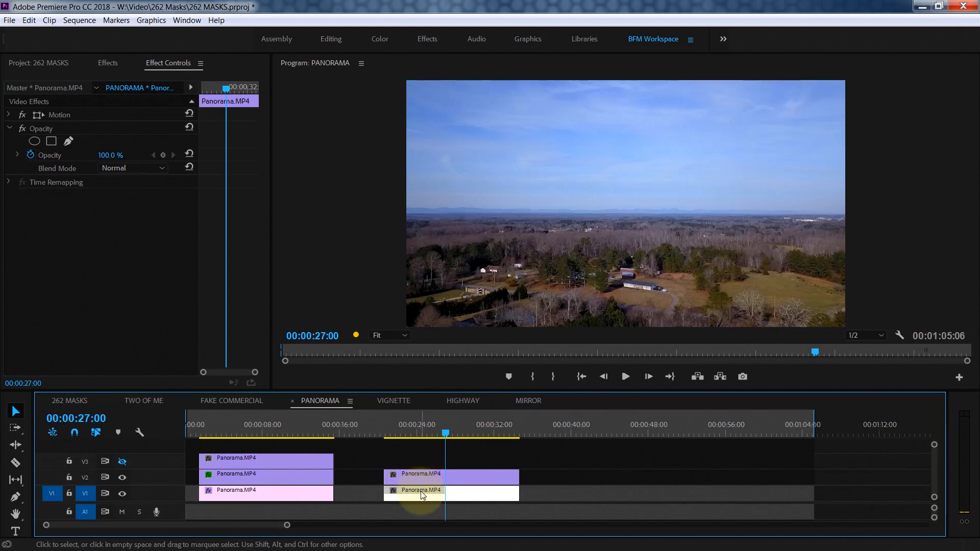
pyautogui.click(428, 473)
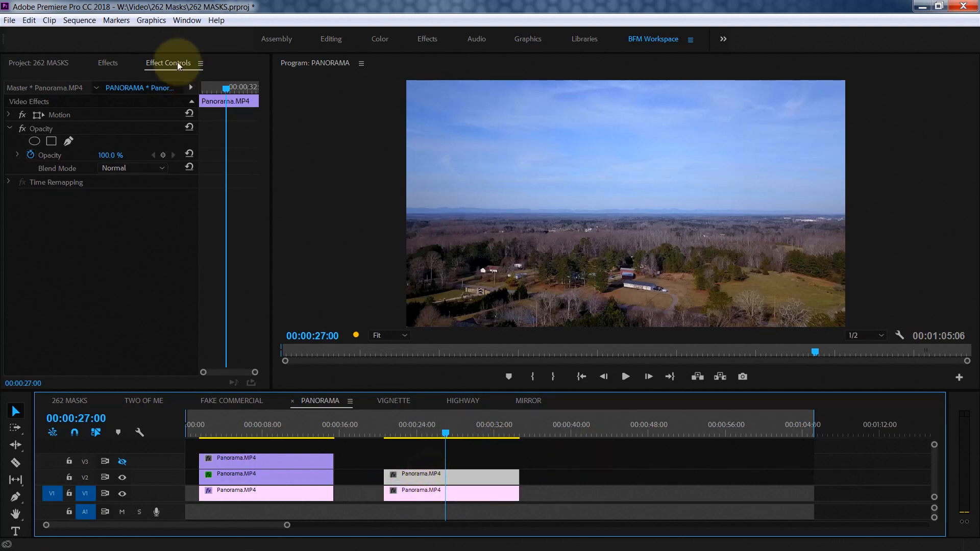
pyautogui.click(32, 154)
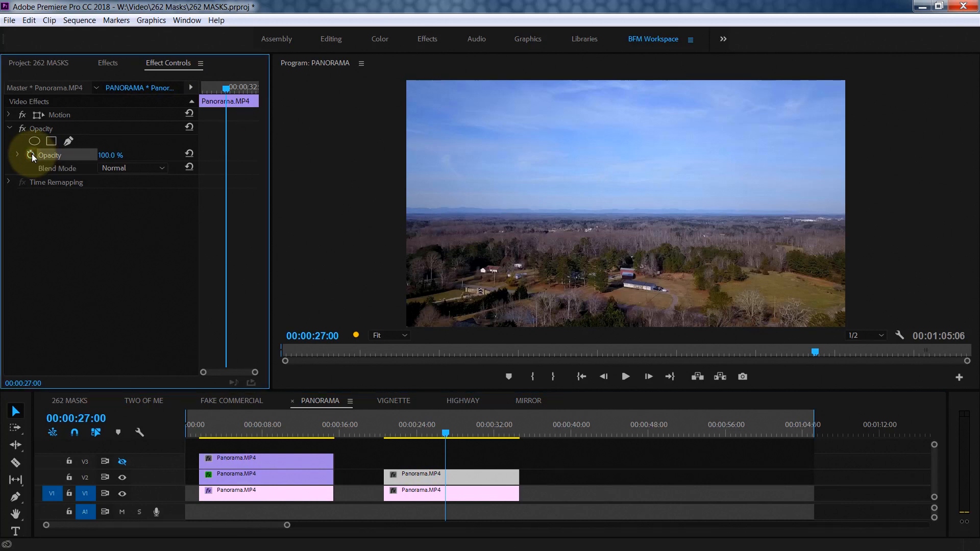
# - Draw a closed four-point Pen opacity mask around the sky on the V2 clip, moving its lower-left point outside the frame along the horizon
pyautogui.click(68, 141)
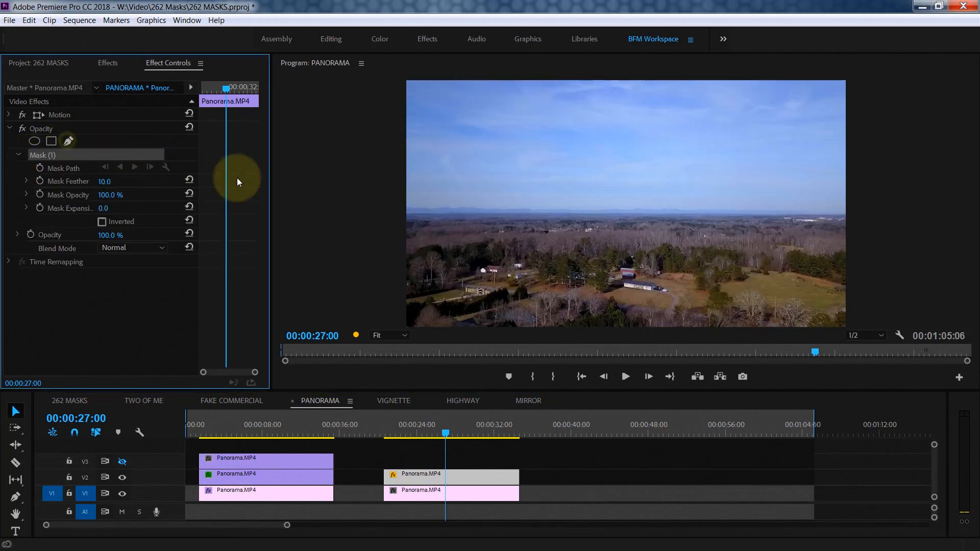
pyautogui.click(413, 215)
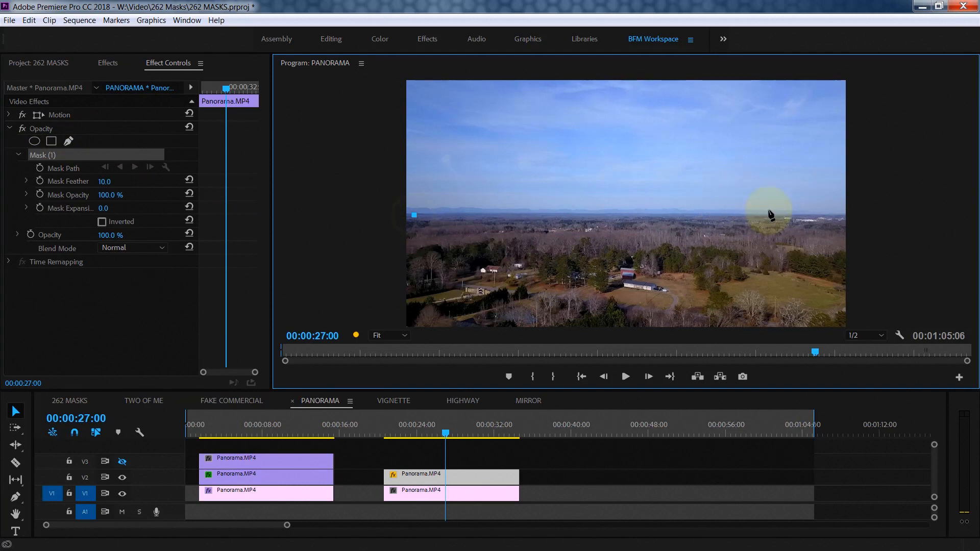
pyautogui.click(827, 214)
pyautogui.click(828, 99)
pyautogui.click(422, 95)
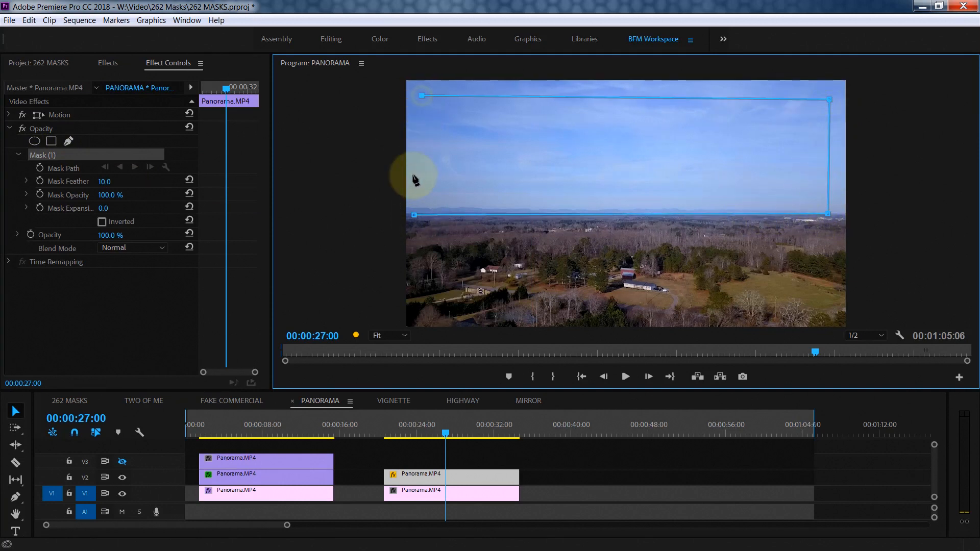
pyautogui.click(414, 216)
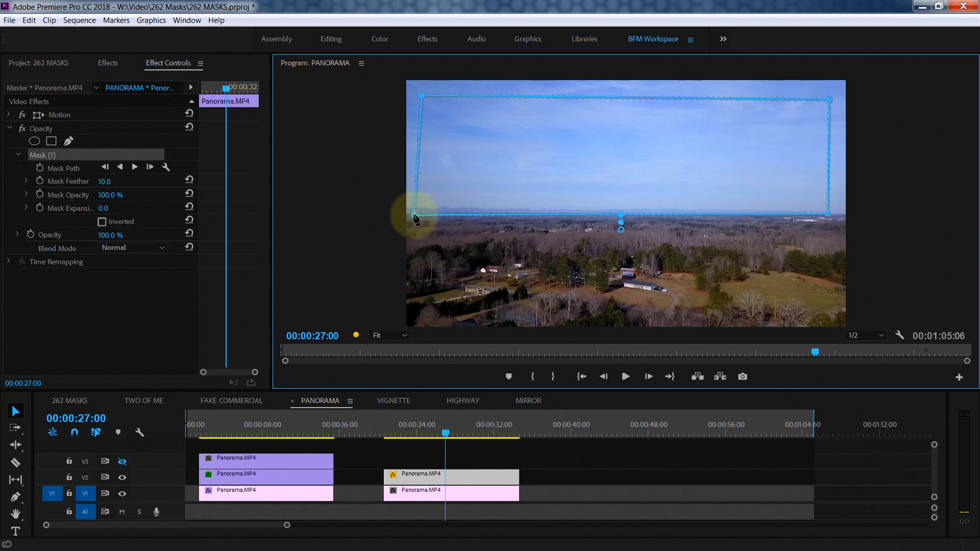
pyautogui.moveTo(406, 214); pyautogui.dragTo(382, 212)
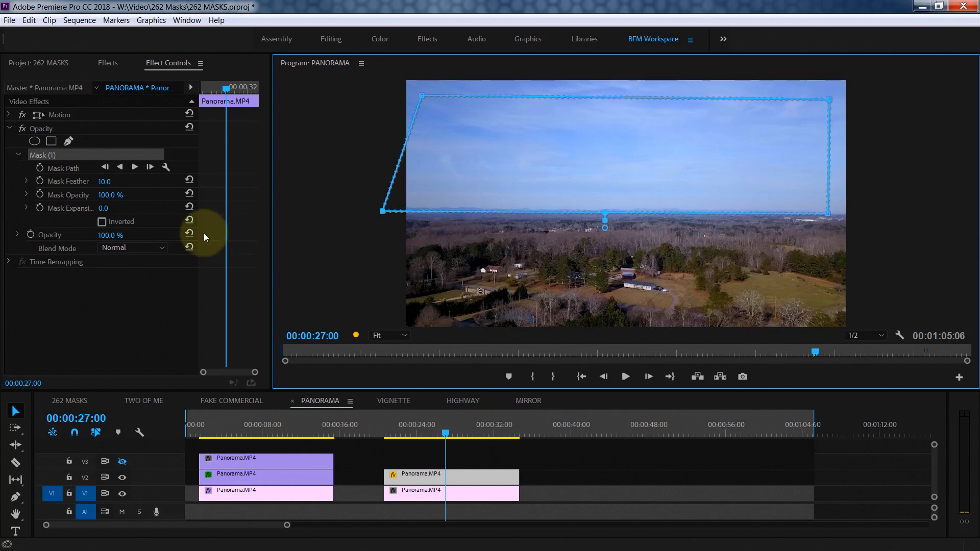
# - Set the sky mask's feather to 0 and try moving its lower-right point past the frame's right edge, undoing the last move
pyautogui.click(104, 182)
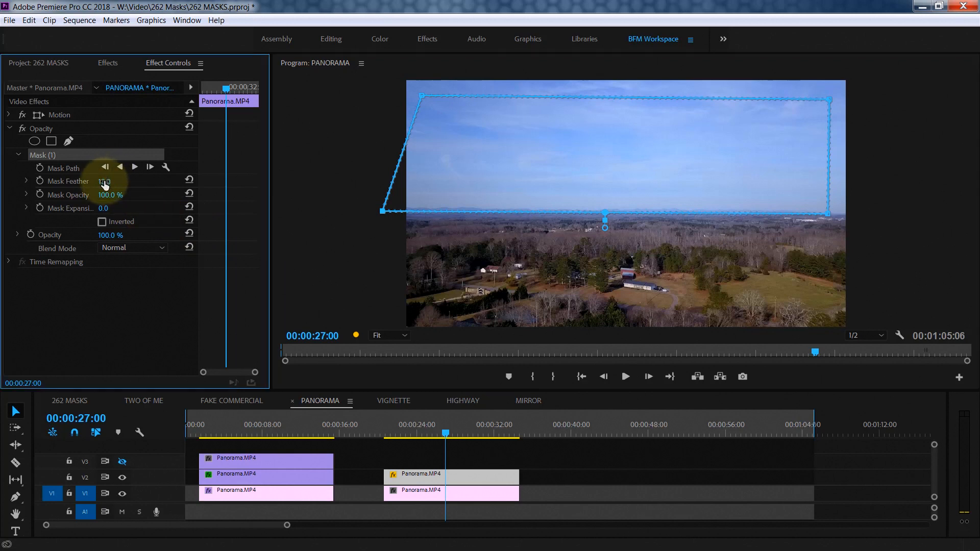
pyautogui.write('0')
pyautogui.press('Return')
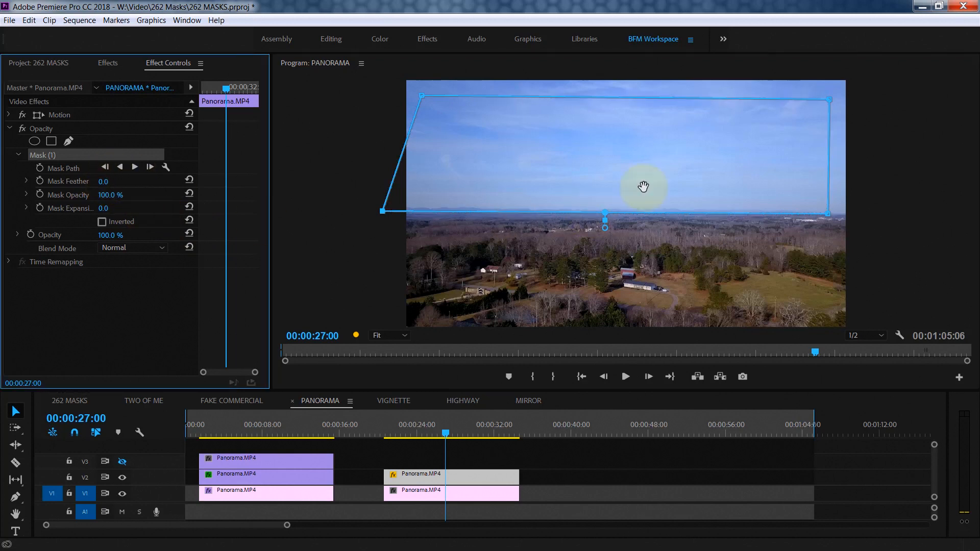
pyautogui.moveTo(827, 219); pyautogui.dragTo(858, 218)
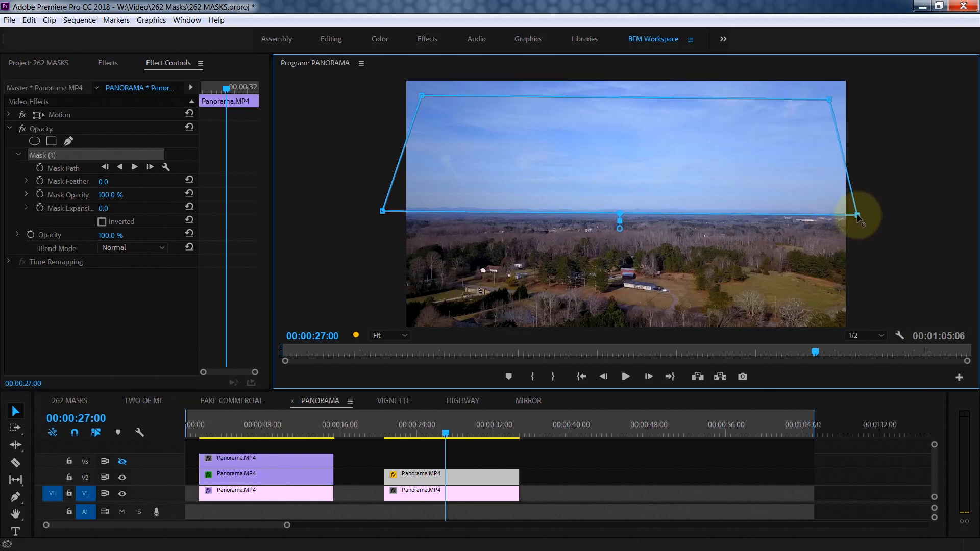
pyautogui.hotkey('ctrl', 'z')
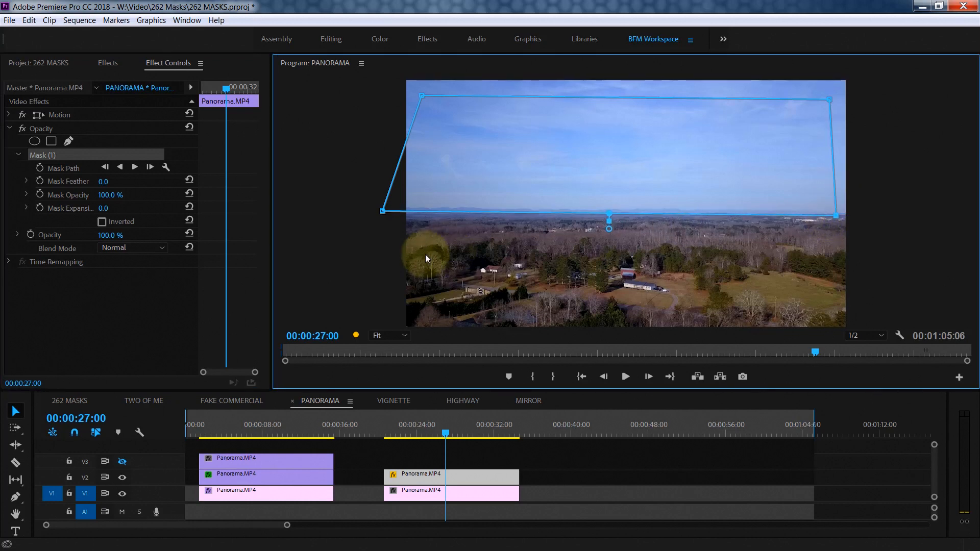
# - Extend the V2 sky mask beyond the frame by moving its upper corners up and outward and its lower-right corner along the horizon
pyautogui.moveTo(381, 212)
pyautogui.mouseDown()
pyautogui.moveTo(384, 204)
pyautogui.moveTo(384, 213)
pyautogui.mouseUp()
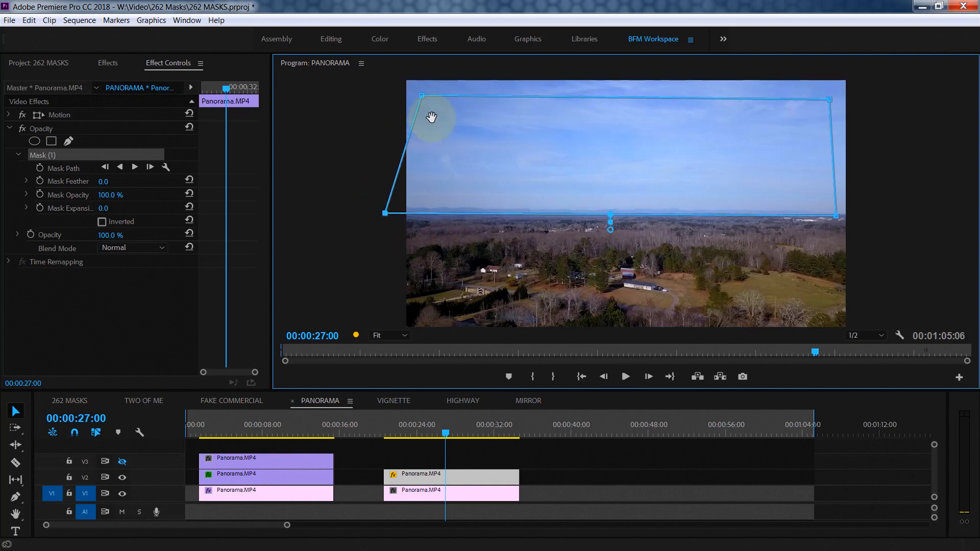
pyautogui.moveTo(422, 98); pyautogui.dragTo(381, 63)
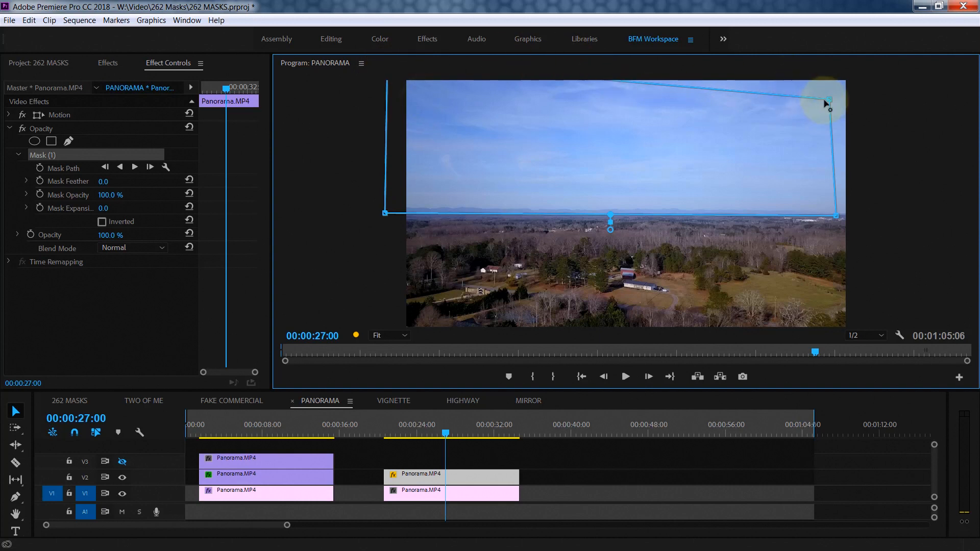
pyautogui.moveTo(830, 99); pyautogui.dragTo(872, 80)
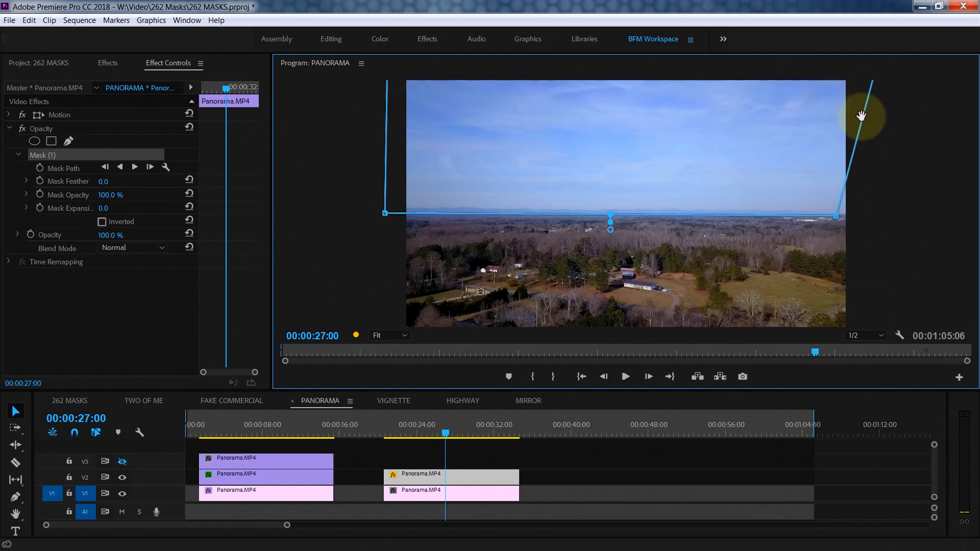
pyautogui.moveTo(837, 215); pyautogui.dragTo(861, 211)
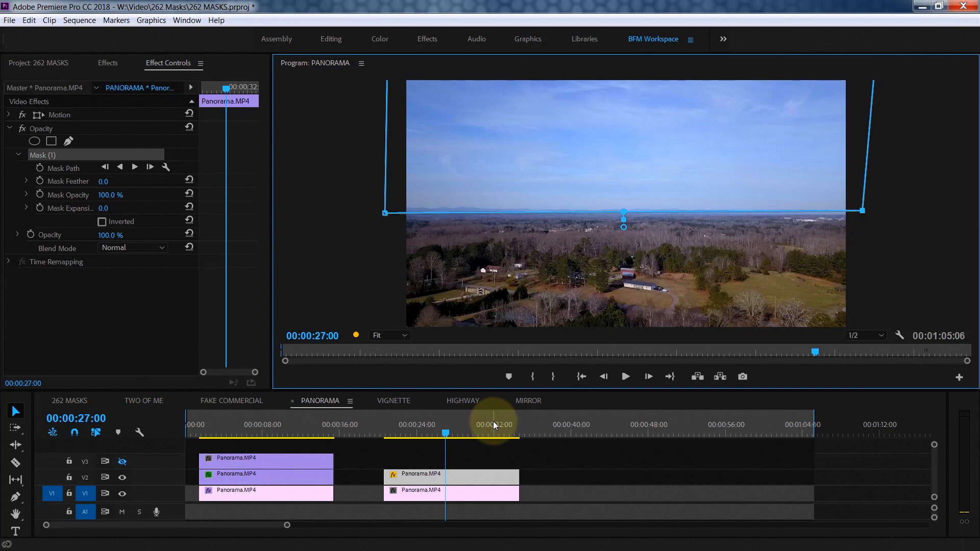
# - Hide V1 while fine-tuning the sky mask's two lower corners to follow the horizon, and turn V1's visibility back on
pyautogui.click(121, 493)
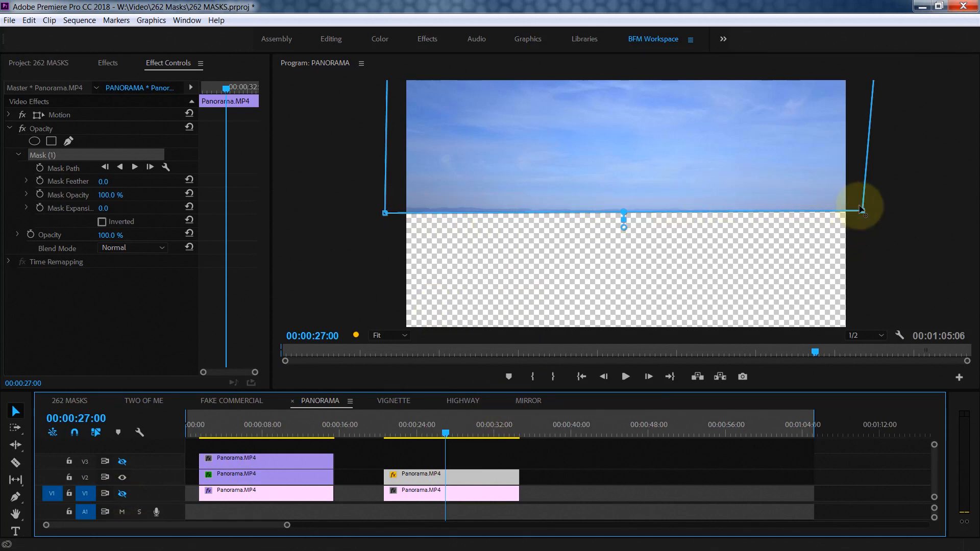
pyautogui.moveTo(862, 210)
pyautogui.mouseDown()
pyautogui.moveTo(862, 224)
pyautogui.moveTo(862, 215)
pyautogui.mouseUp()
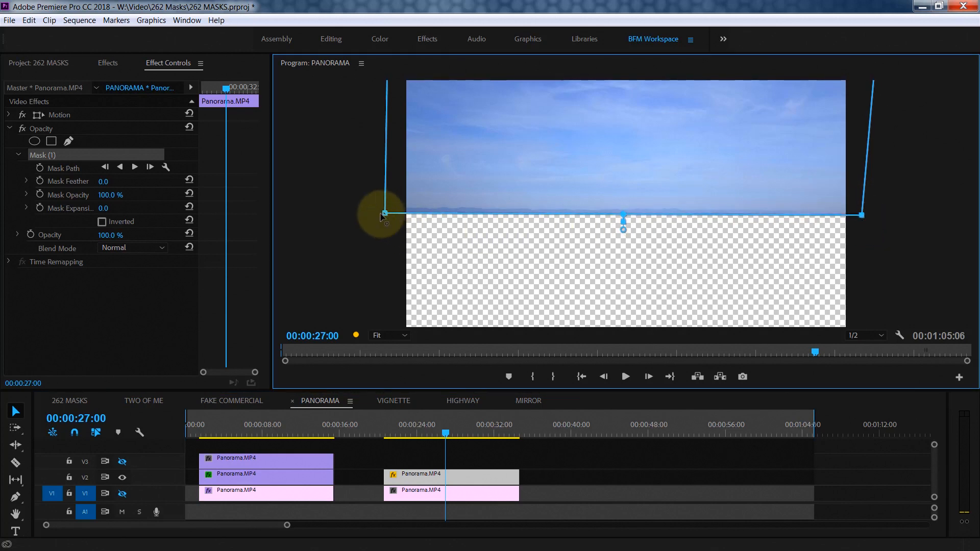
pyautogui.moveTo(385, 214); pyautogui.dragTo(385, 213)
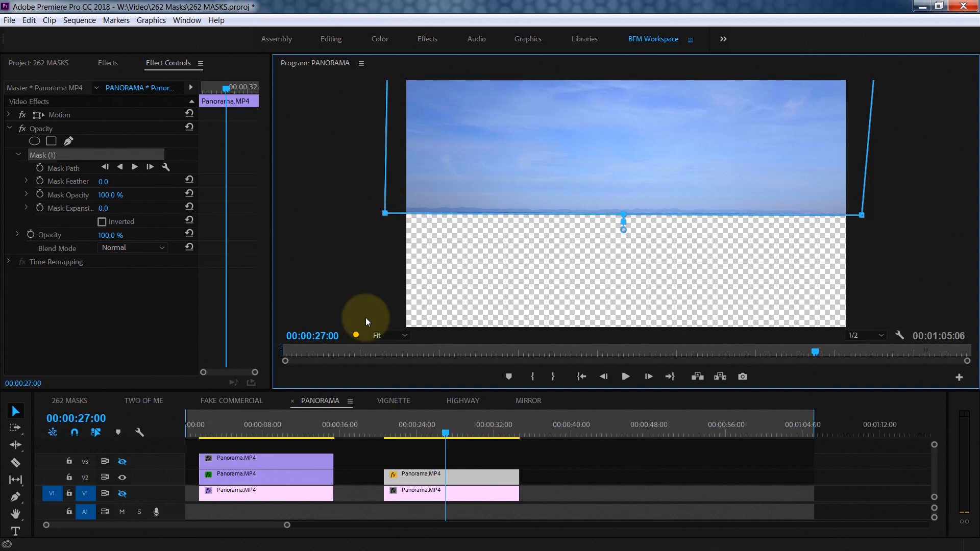
pyautogui.click(122, 492)
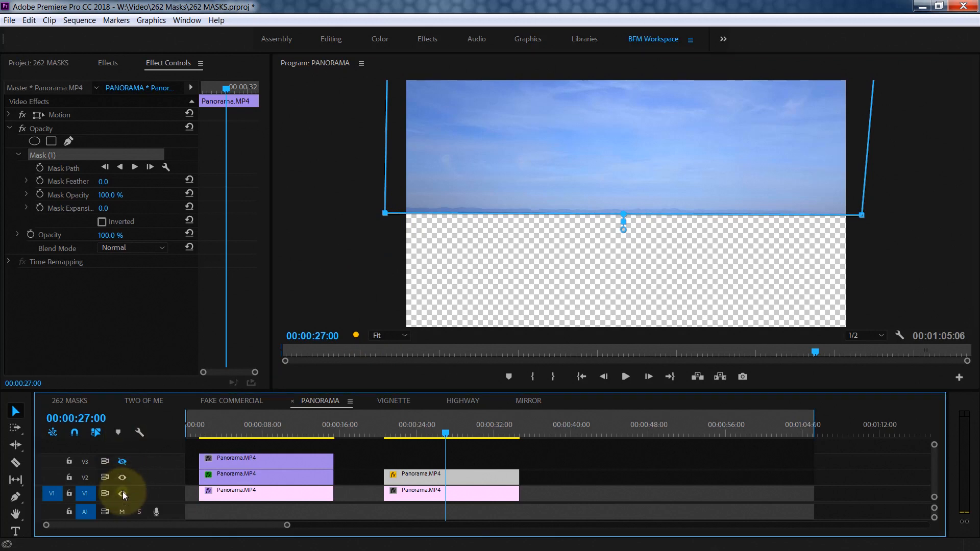
# - Search the effects for "fast" and apply Fast Color Corrector to the sky-masked Panorama.MP4 clip on V2
pyautogui.click(110, 63)
pyautogui.click(68, 79)
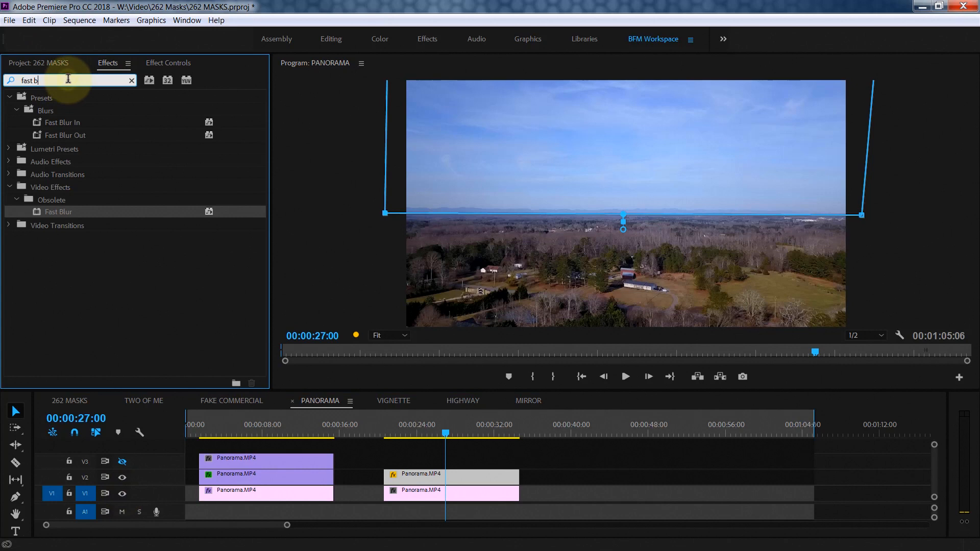
pyautogui.press('BackSpace')
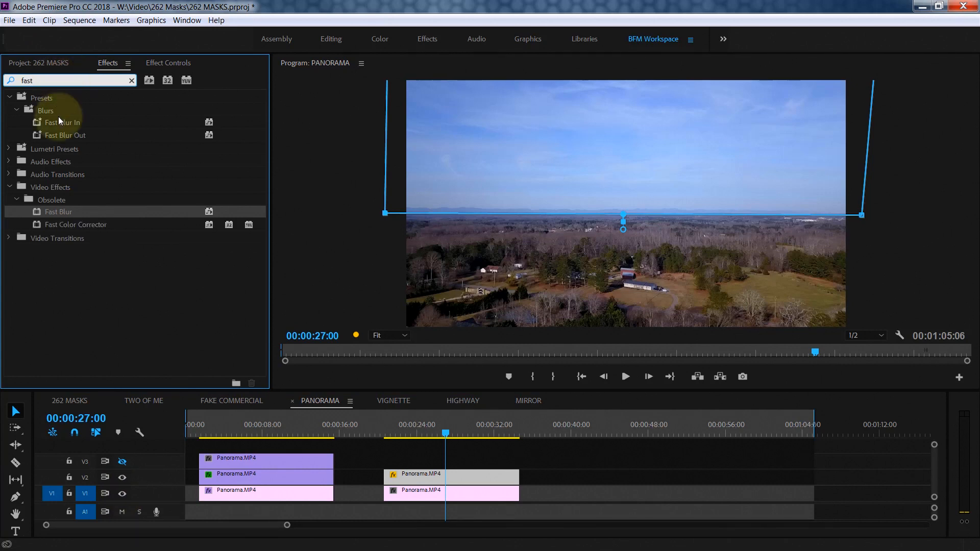
pyautogui.moveTo(36, 224); pyautogui.dragTo(420, 478)
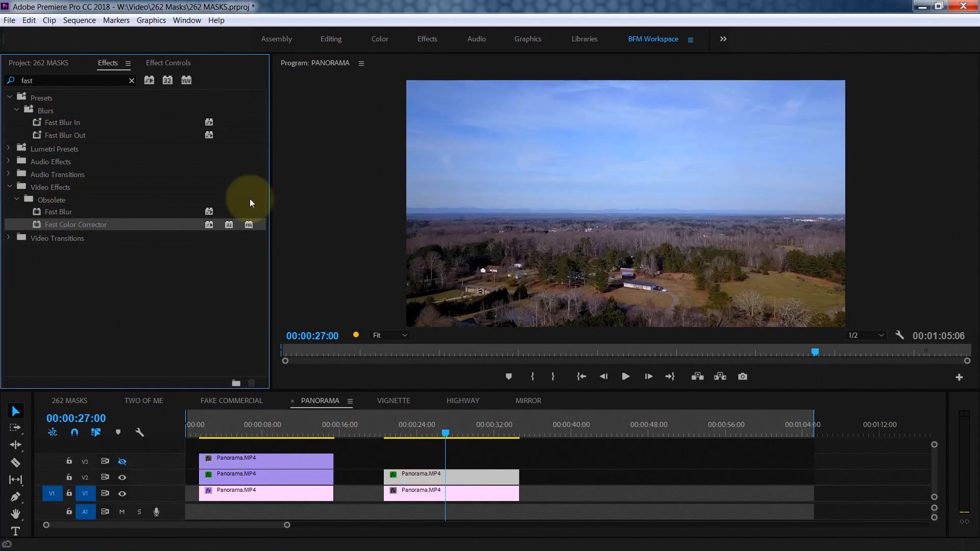
# - Grade the V2 sky with saturation 132 and a hue balance toward blue-violet, magnitude about 26.81 and angle about 19.4°
pyautogui.click(182, 59)
pyautogui.moveTo(265, 166); pyautogui.dragTo(256, 288)
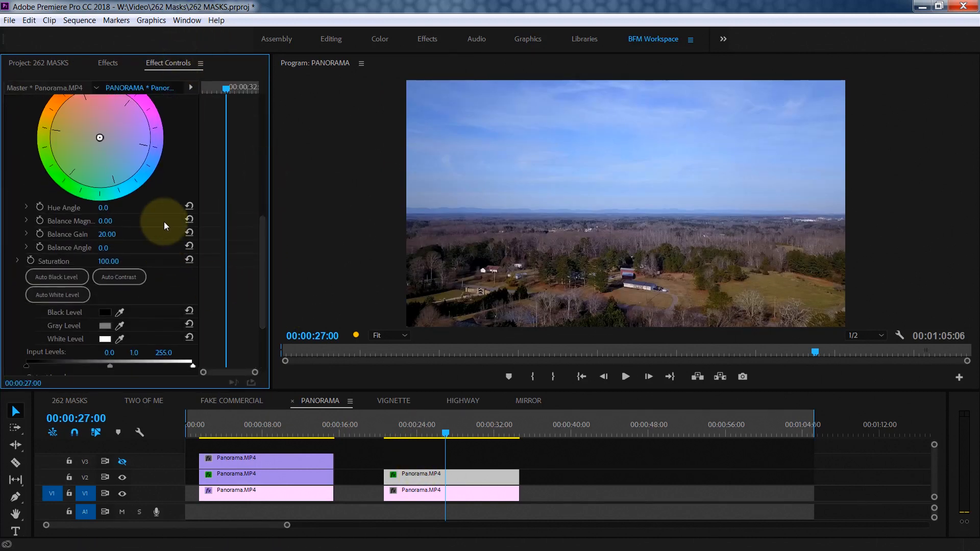
pyautogui.moveTo(115, 262); pyautogui.dragTo(160, 261)
pyautogui.moveTo(100, 138)
pyautogui.mouseDown()
pyautogui.moveTo(118, 152)
pyautogui.moveTo(111, 142)
pyautogui.mouseUp()
pyautogui.moveTo(122, 261); pyautogui.dragTo(101, 262)
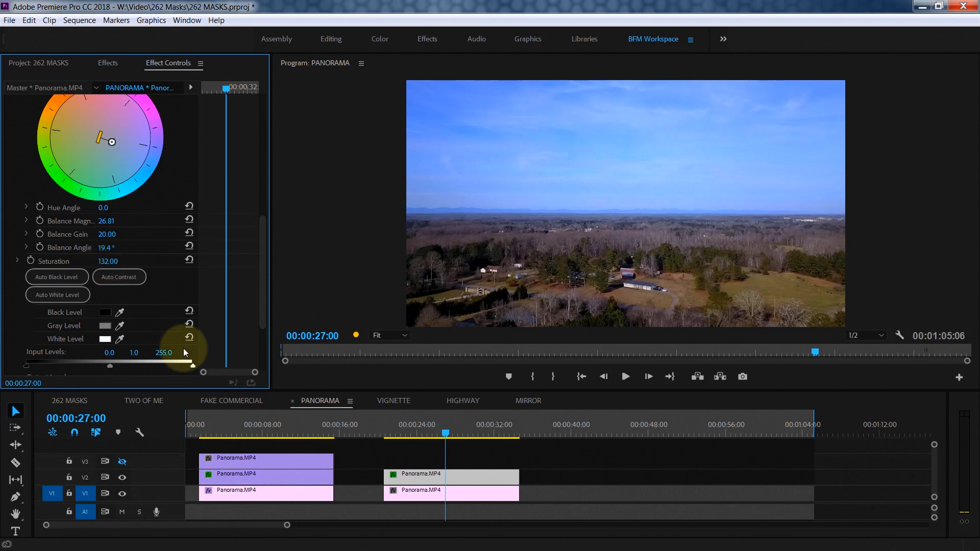
# - Turn on V3's visibility and switch V2 off and back on to compare the sky with and without its correction
pyautogui.click(122, 461)
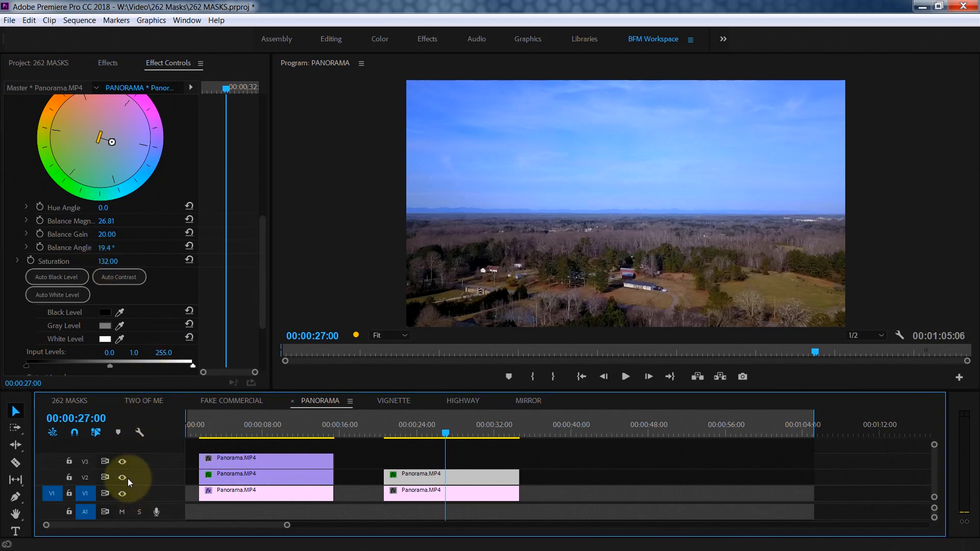
pyautogui.click(123, 478)
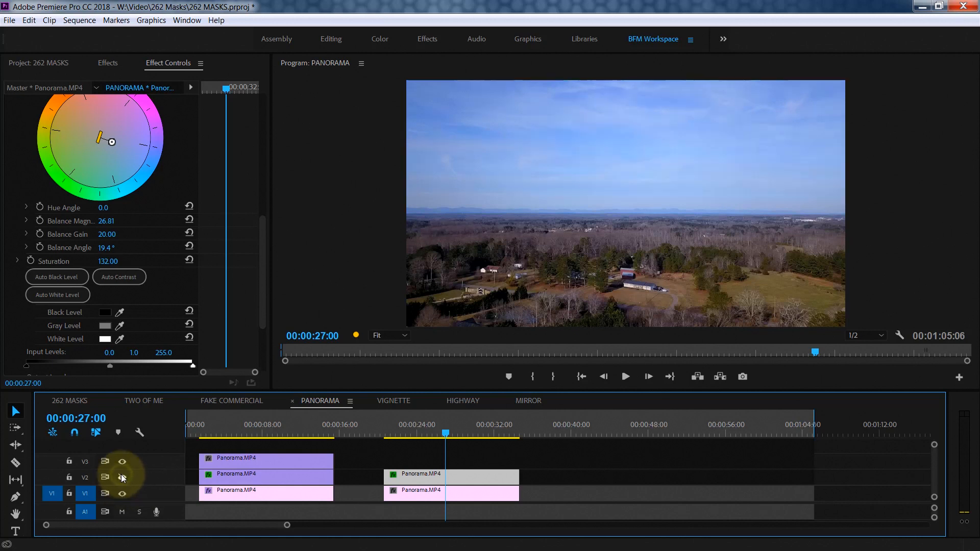
pyautogui.click(123, 477)
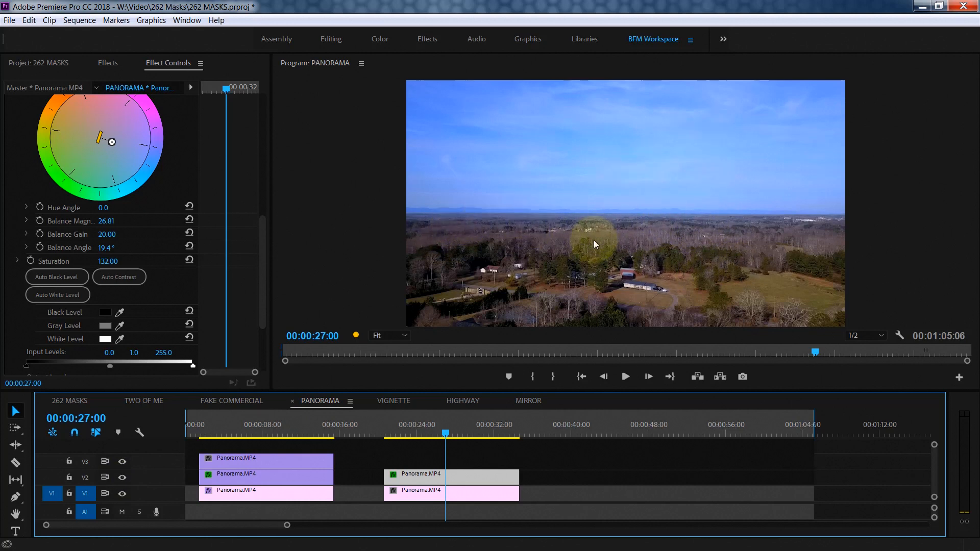
# - Apply Fast Color Corrector to the second Panorama.MP4 clip on V1, beneath the sky-masked copy
pyautogui.click(541, 487)
pyautogui.click(488, 496)
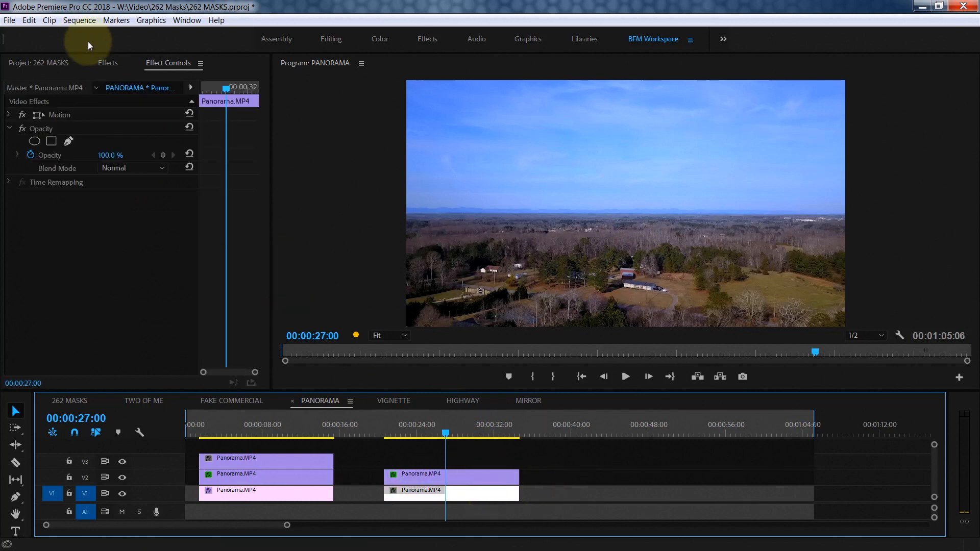
pyautogui.click(107, 63)
pyautogui.moveTo(35, 223); pyautogui.dragTo(452, 493)
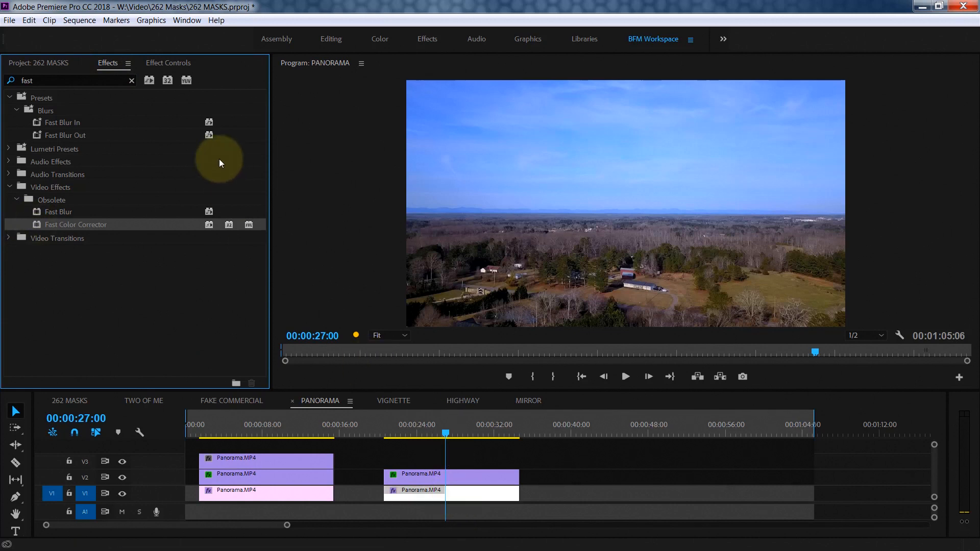
# - Grade the V1 landscape with saturation 120 and a hue balance toward green, magnitude about 34.33 and angle about 144.7°
pyautogui.click(172, 60)
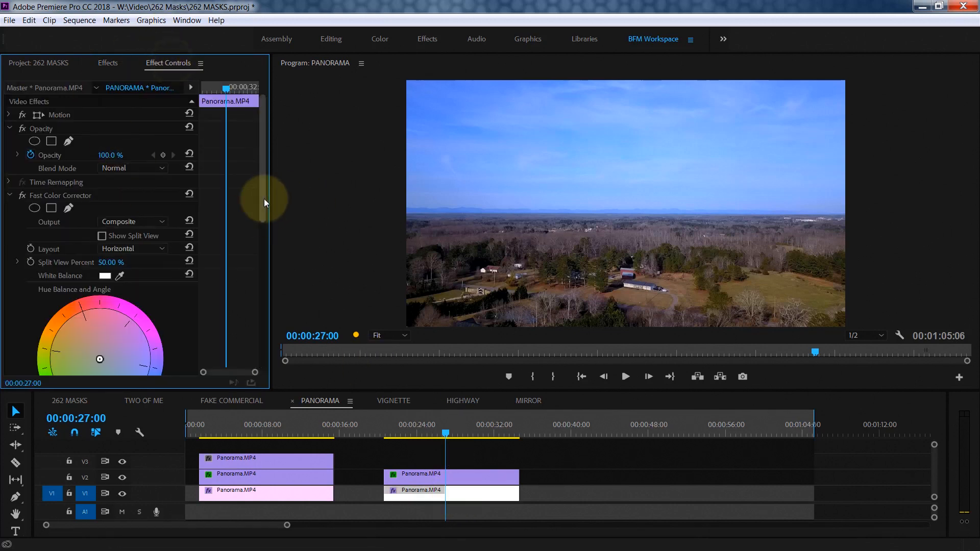
pyautogui.moveTo(264, 213); pyautogui.dragTo(260, 273)
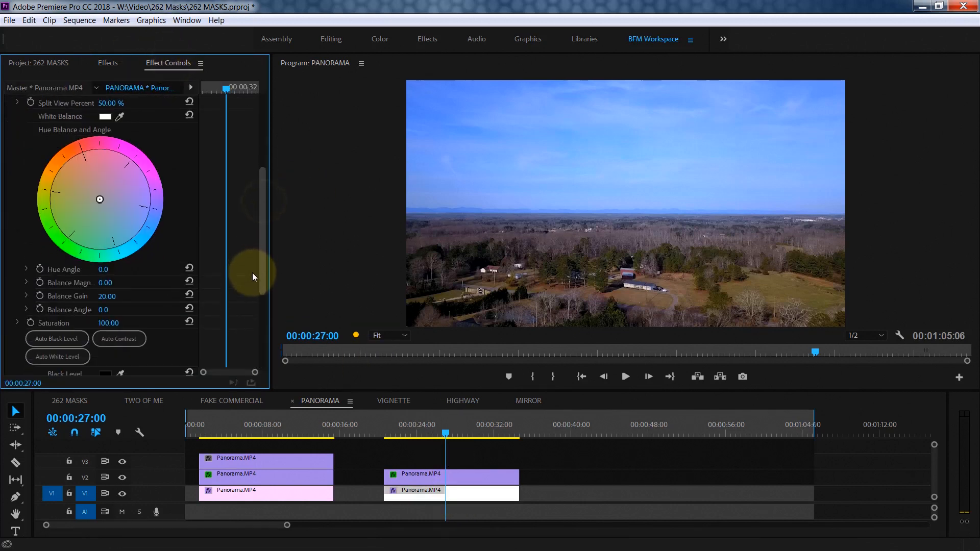
pyautogui.click(108, 323)
pyautogui.write('120')
pyautogui.press('Return')
pyautogui.moveTo(100, 199); pyautogui.dragTo(87, 210)
# - Play the second panorama stack from about 00:00:22:09 to check the combined sky and land grading
pyautogui.click(393, 427)
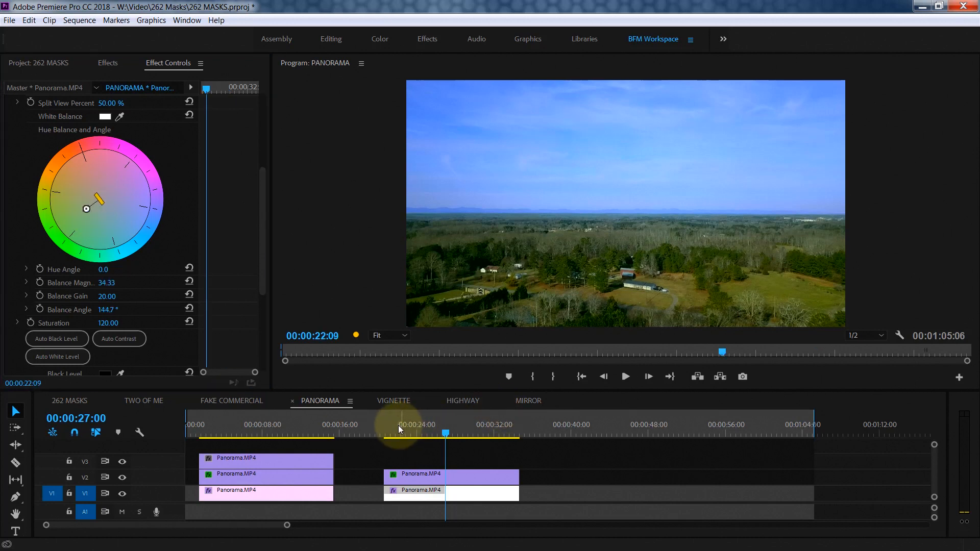
pyautogui.press('space')
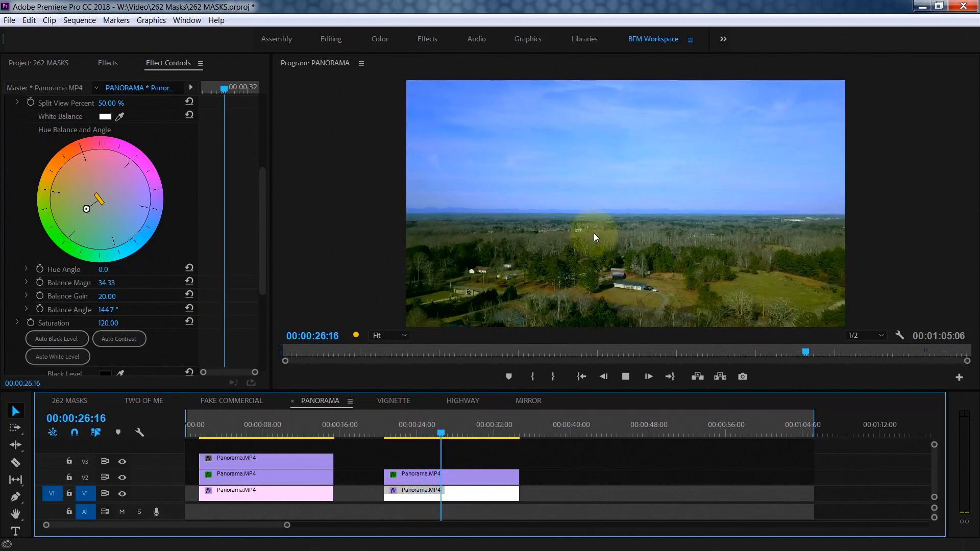
pyautogui.press('space')
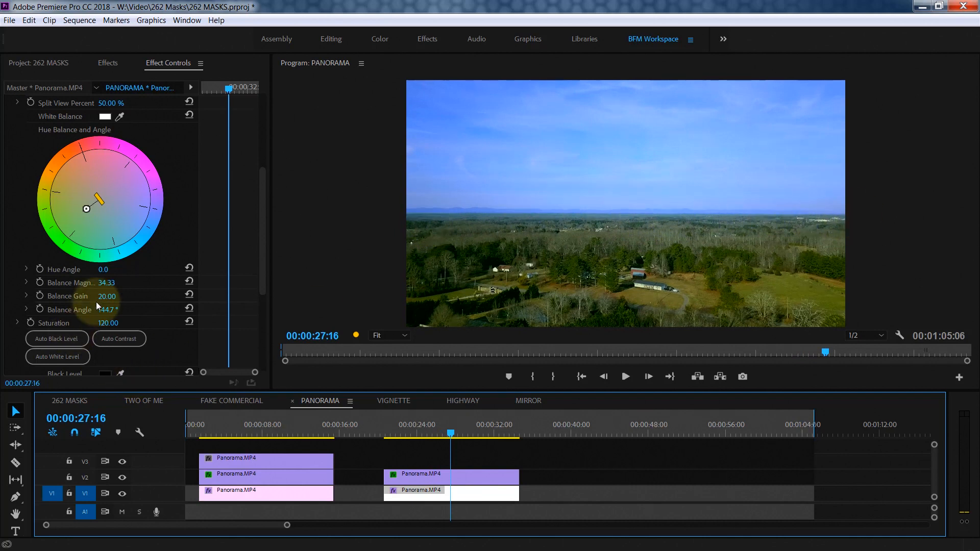
# - Collapse the V2 clip's Fast Color Corrector settings and set its sky mask feather to 10, after trying 20
pyautogui.click(430, 477)
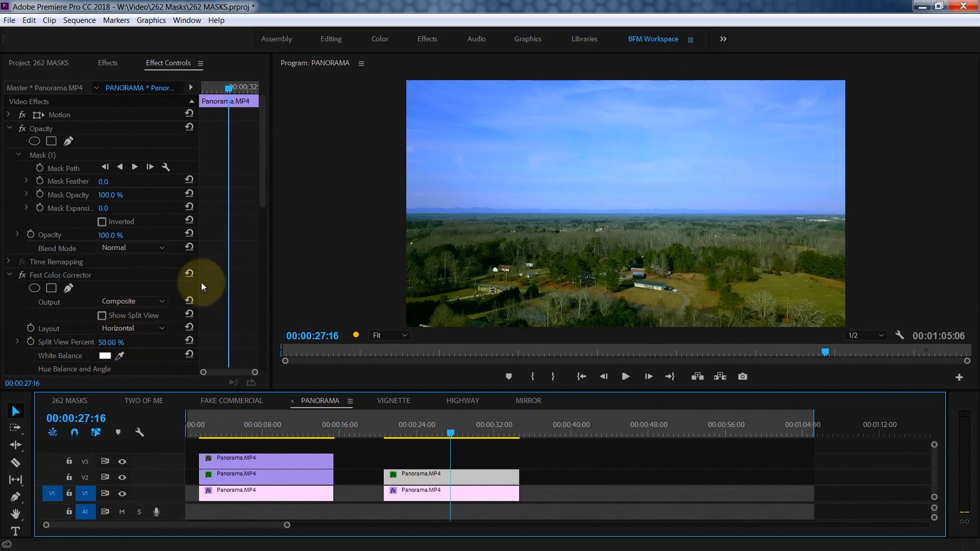
pyautogui.click(11, 275)
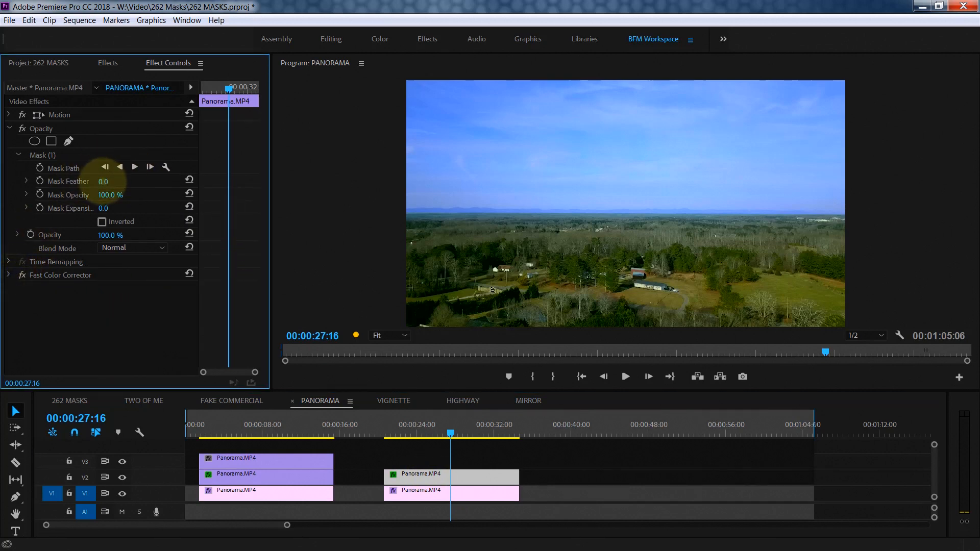
pyautogui.click(116, 177)
pyautogui.press('Return')
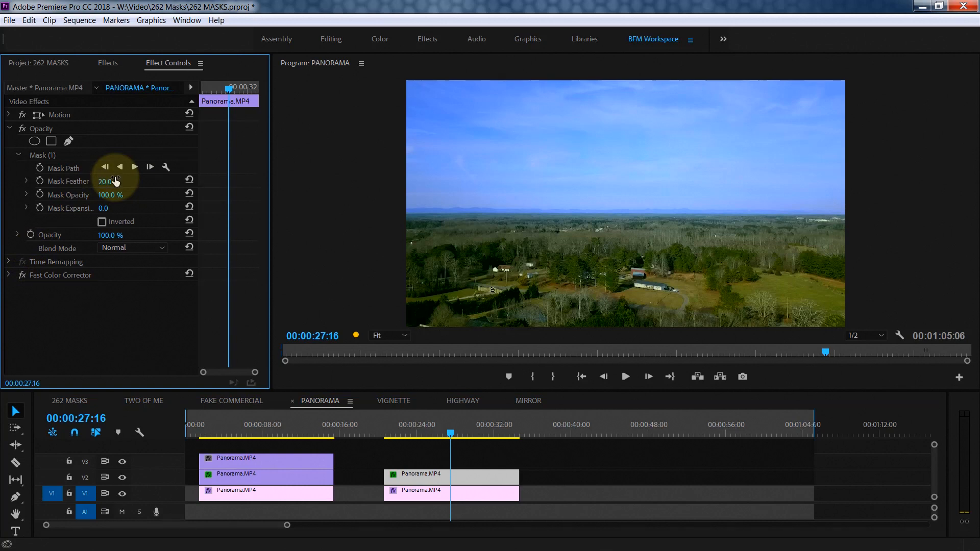
pyautogui.click(113, 180)
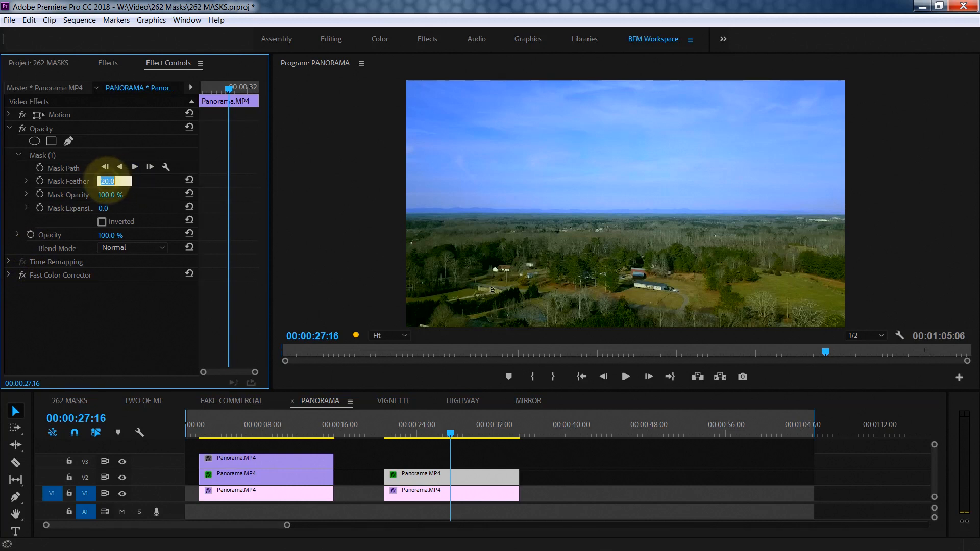
pyautogui.write('10')
pyautogui.press('Return')
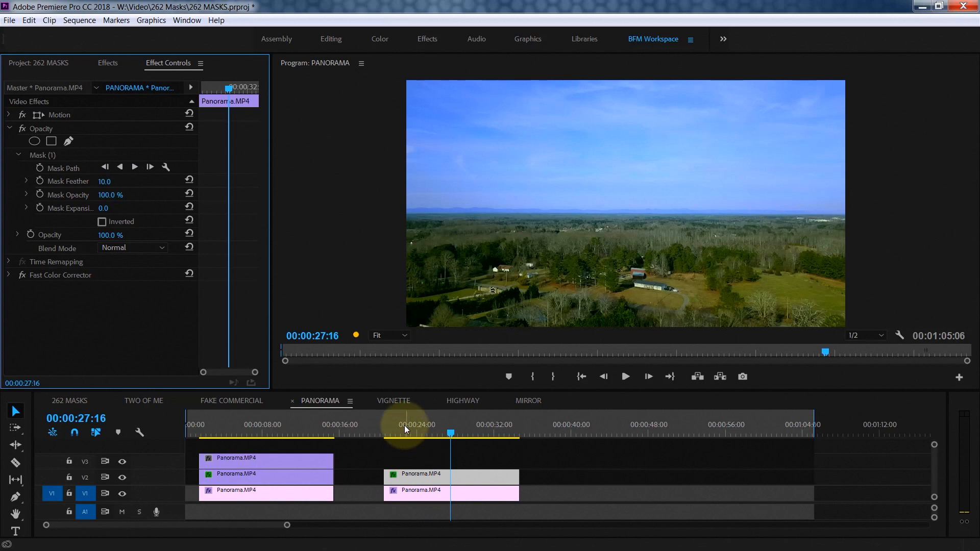
# - Play the second panorama stack from near its start to check the feathered horizon blend, and stop
pyautogui.click(403, 427)
pyautogui.press('space')
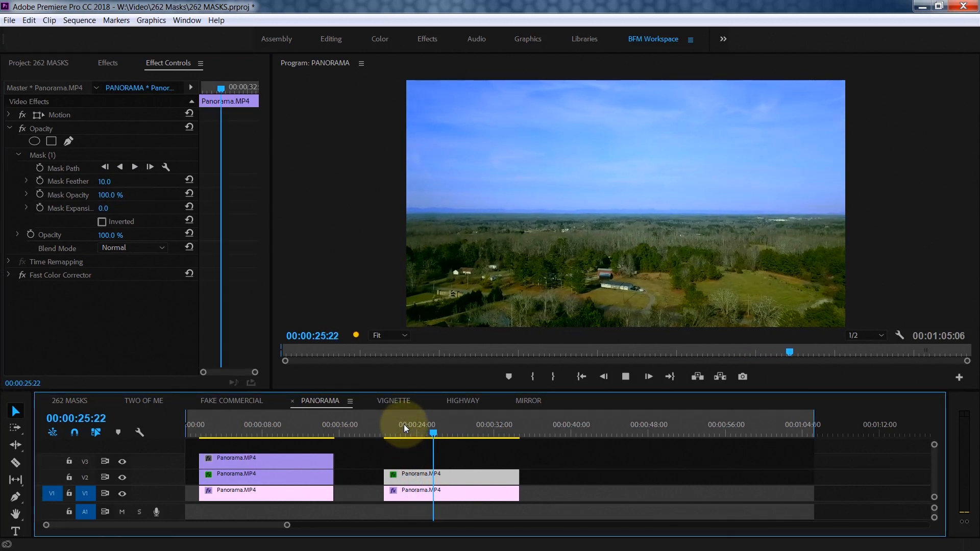
pyautogui.press('space')
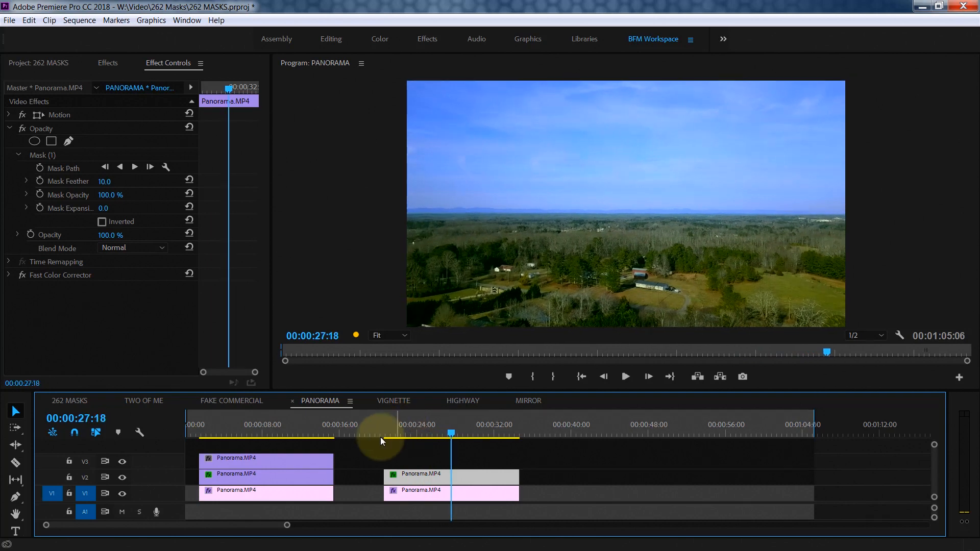
# - Review the finished grade on the first panorama stack and open the VIGNETTE sequence
pyautogui.click(267, 429)
pyautogui.press('Left')
pyautogui.press('Left')
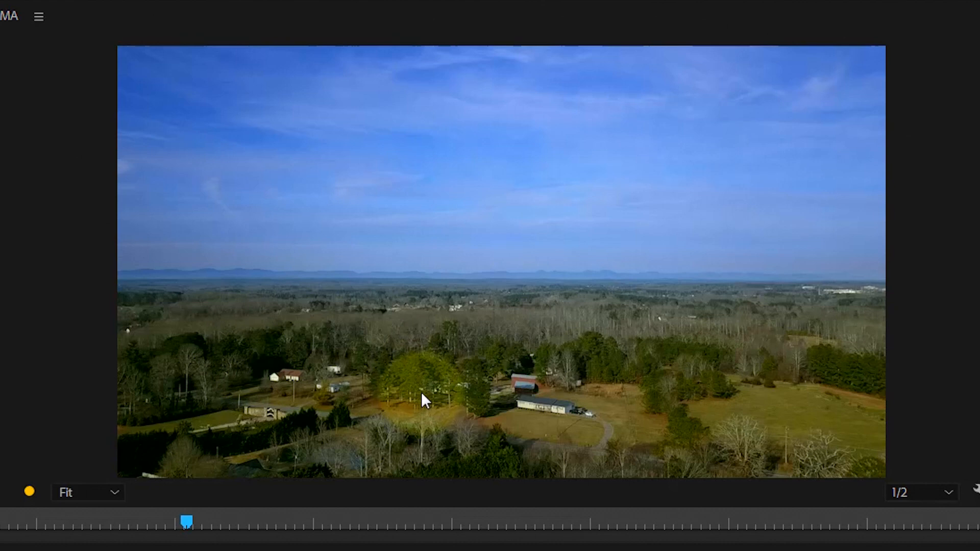
pyautogui.press('Down')
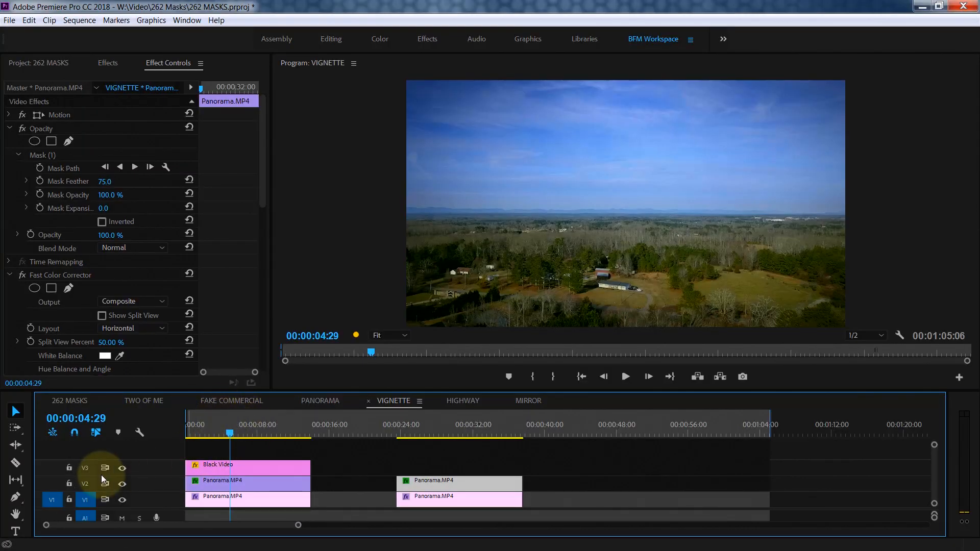
# - Toggle the V3 Black Video layer's visibility in the VIGNETTE sequence to compare the image with and without the vignette
pyautogui.click(122, 469)
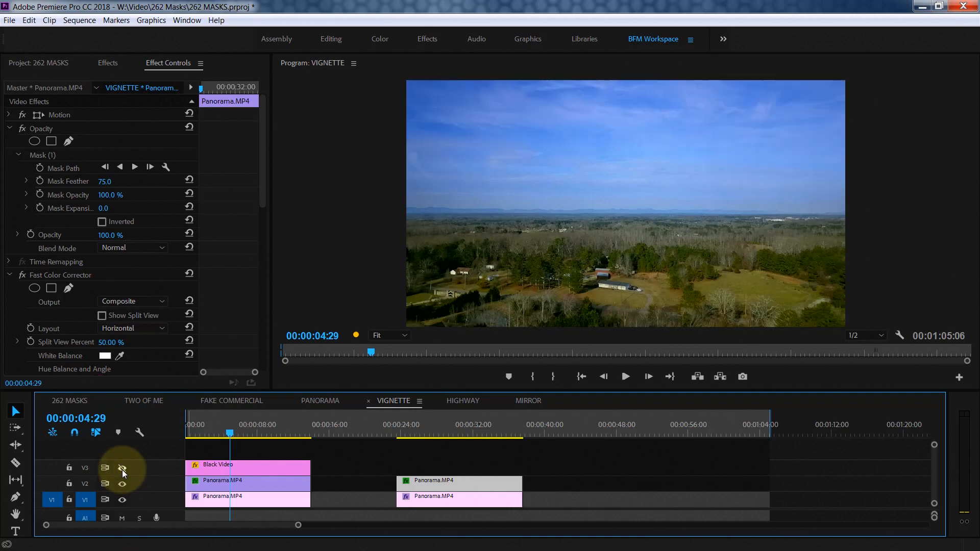
pyautogui.click(122, 469)
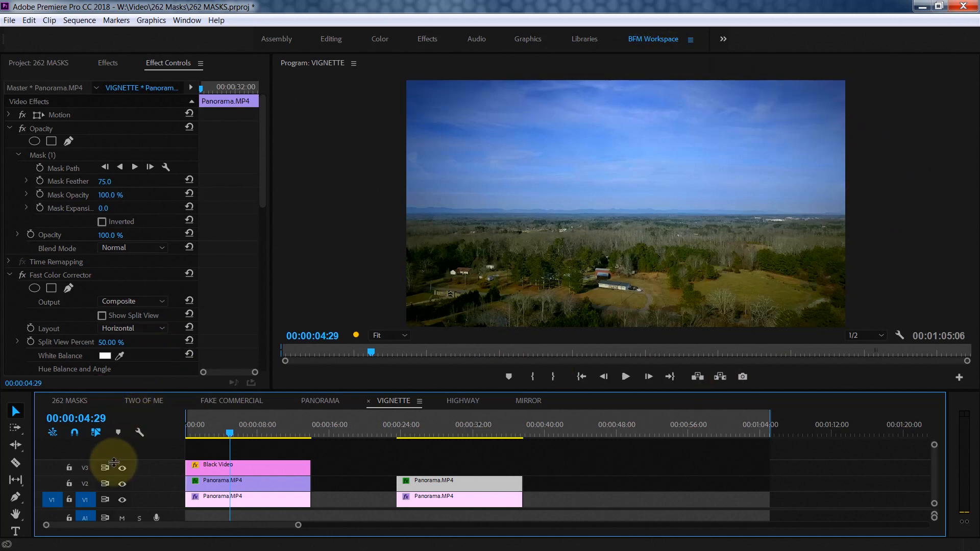
pyautogui.click(122, 467)
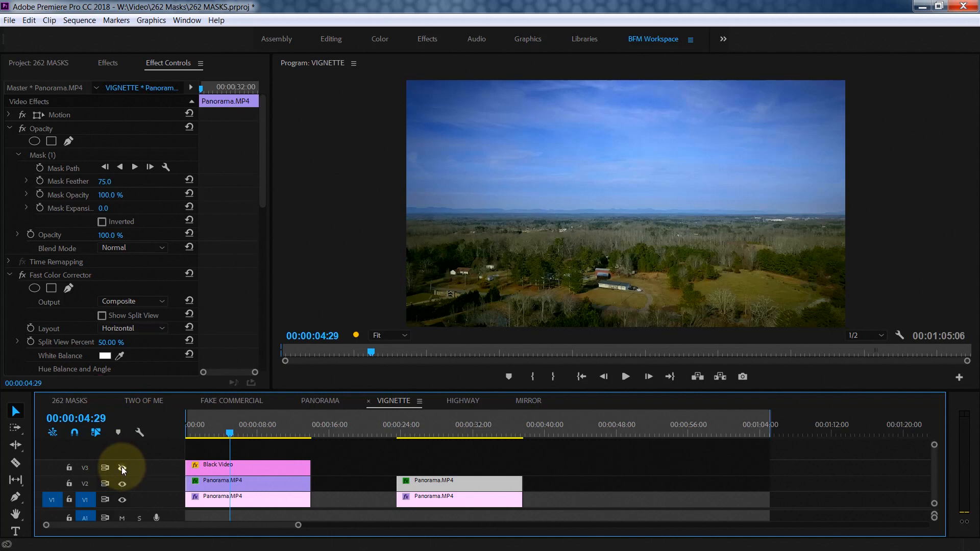
# - Switch V3 off and on again to recheck the vignette on the first panorama stack, leaving the layer shown
pyautogui.click(121, 466)
pyautogui.click(121, 466)
pyautogui.click(121, 466)
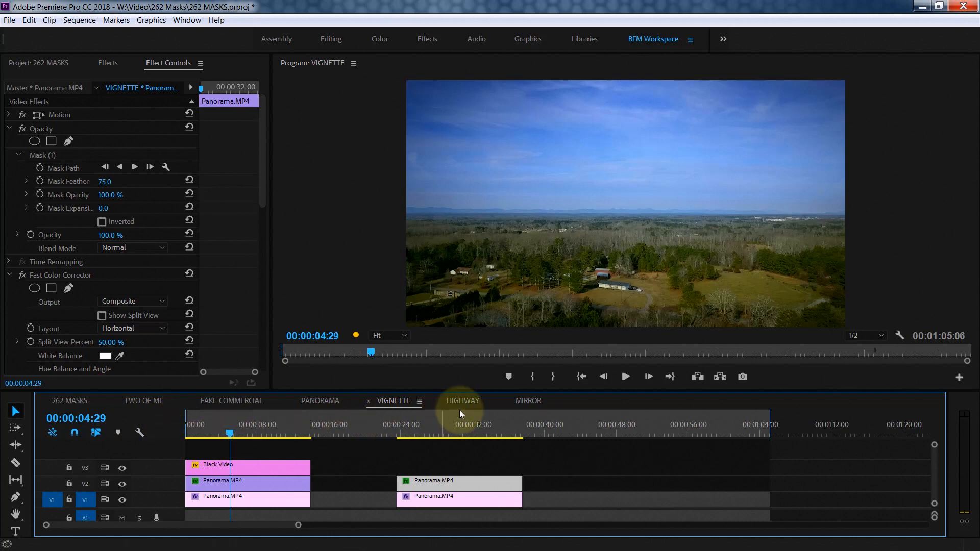
# - Place Black Video from the VIGNETTE bin on V3 above the second panorama stack, spanning the same length as its clips
pyautogui.click(456, 428)
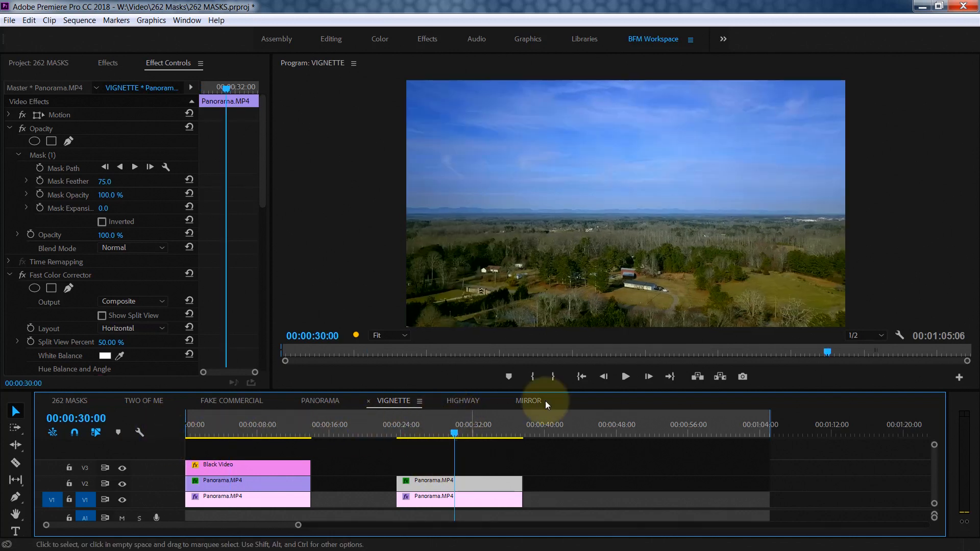
pyautogui.moveTo(454, 430)
pyautogui.mouseDown()
pyautogui.moveTo(433, 435)
pyautogui.moveTo(451, 432)
pyautogui.mouseUp()
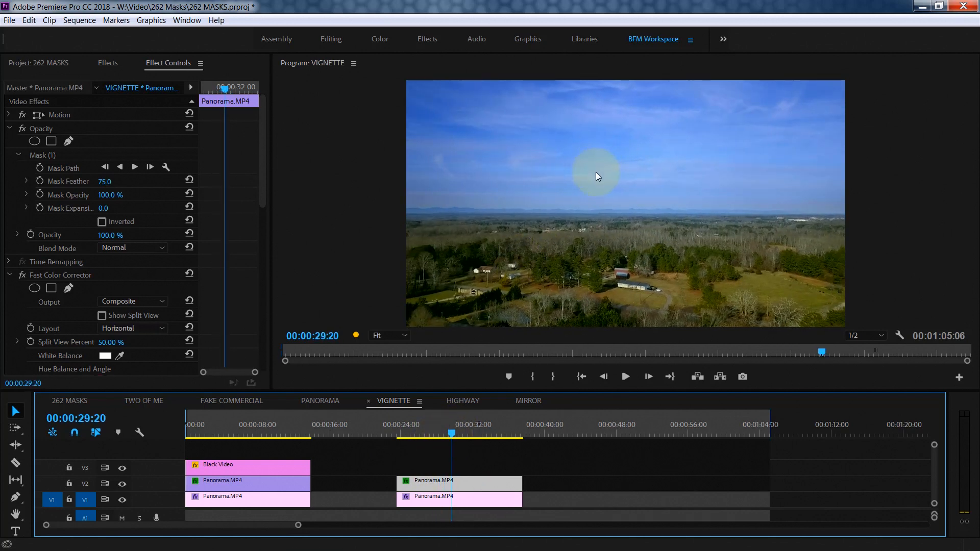
pyautogui.click(9, 129)
pyautogui.click(8, 140)
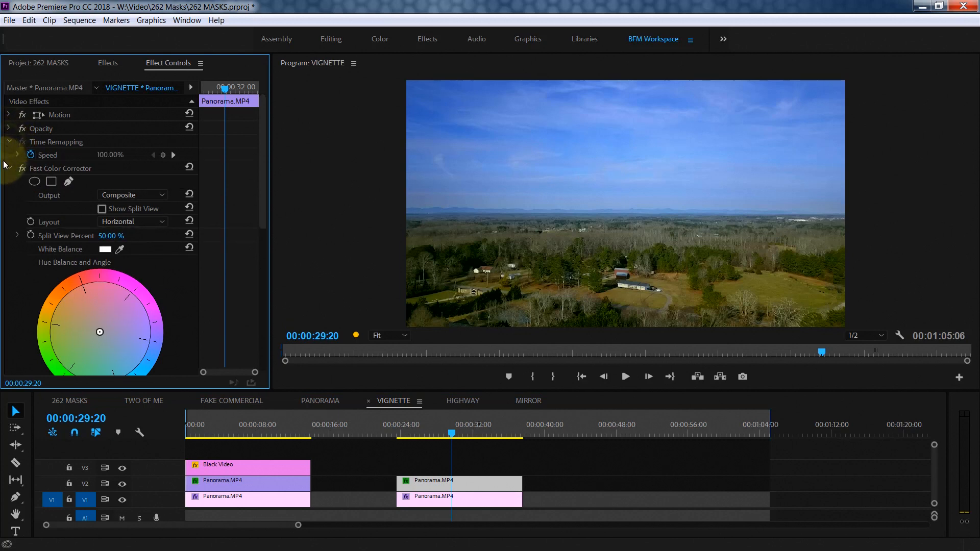
pyautogui.click(50, 64)
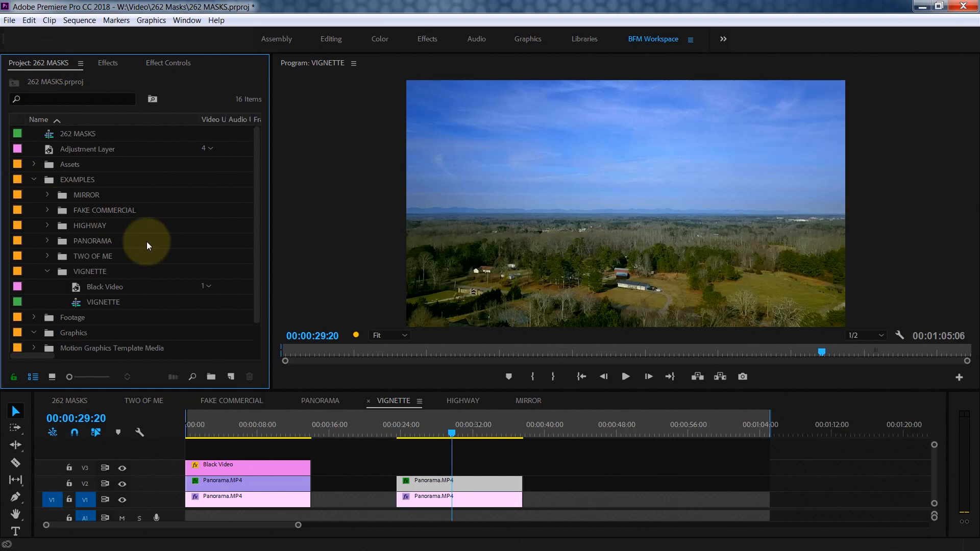
pyautogui.moveTo(174, 353); pyautogui.dragTo(515, 466)
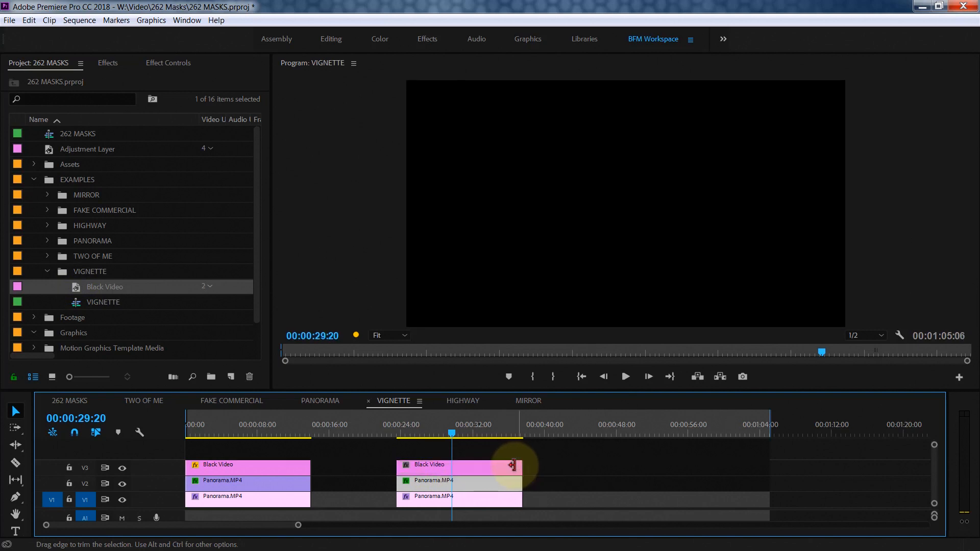
# - Select the new Black Video clip and toggle V3 to compare the second stack with and without the solid black layer
pyautogui.click(470, 467)
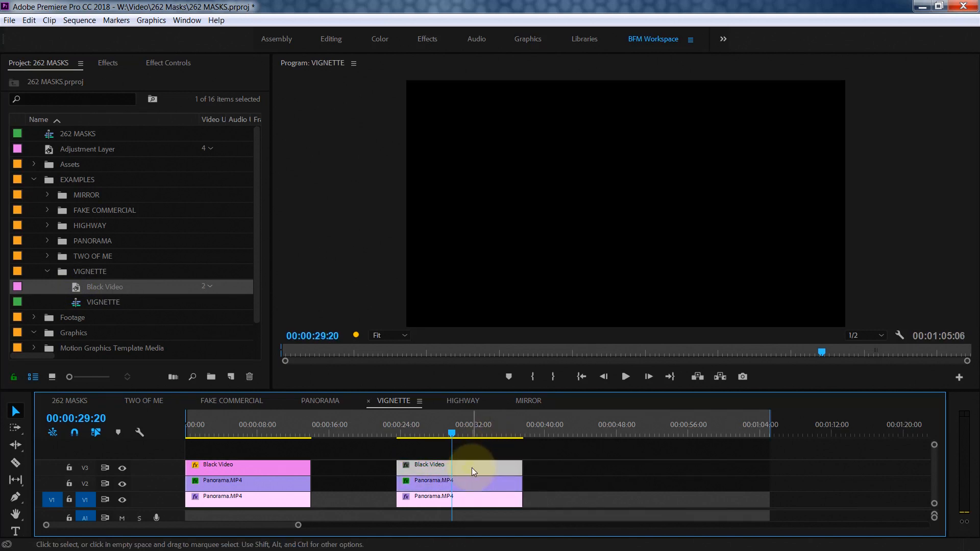
pyautogui.click(120, 468)
pyautogui.click(121, 468)
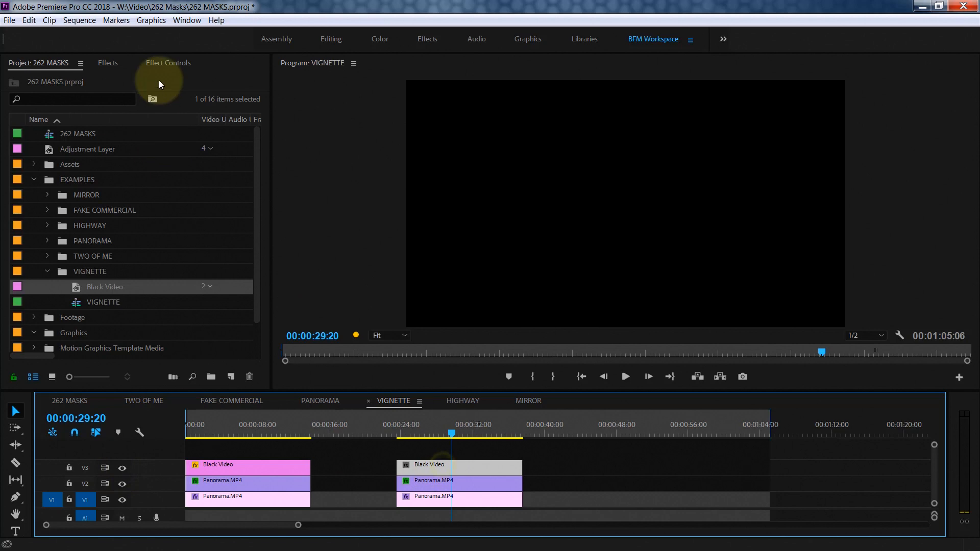
# - Add an elliptical opacity mask to the second Black Video clip and stretch it slightly beyond all four edges of the frame
pyautogui.click(161, 62)
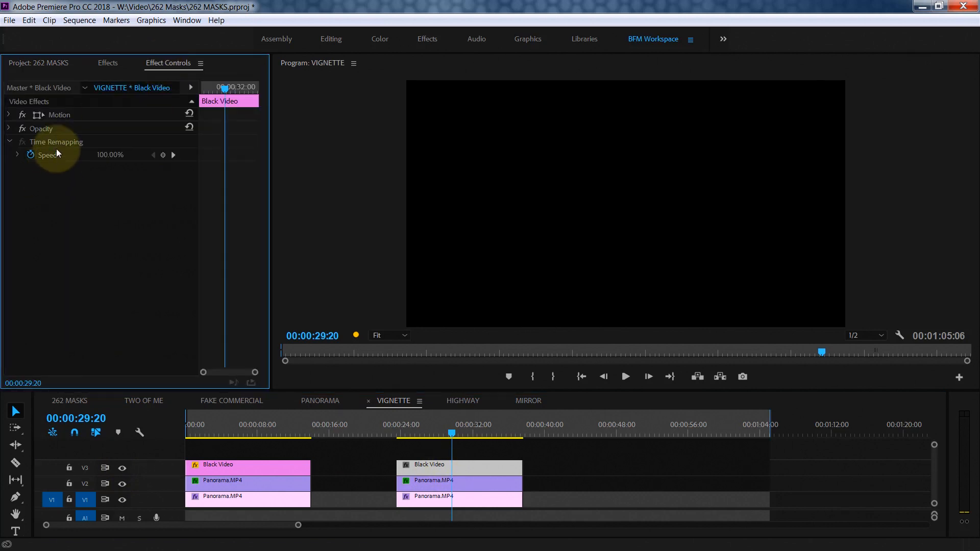
pyautogui.click(9, 128)
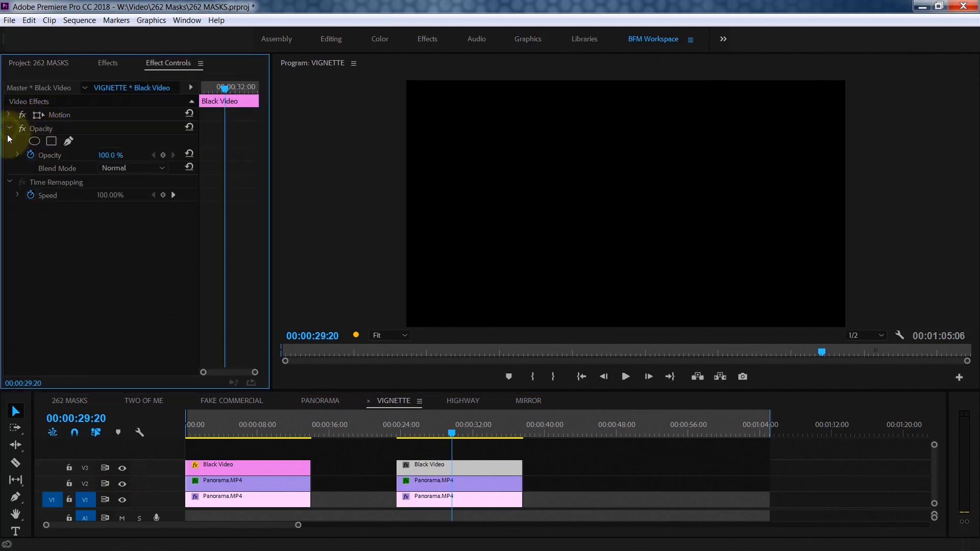
pyautogui.click(34, 142)
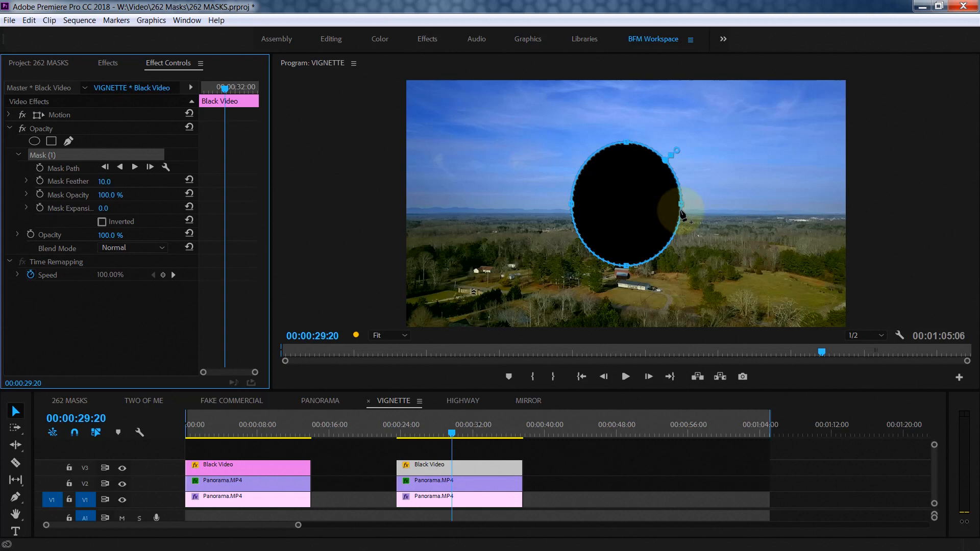
pyautogui.moveTo(682, 206); pyautogui.dragTo(851, 202)
pyautogui.moveTo(570, 205); pyautogui.dragTo(397, 219)
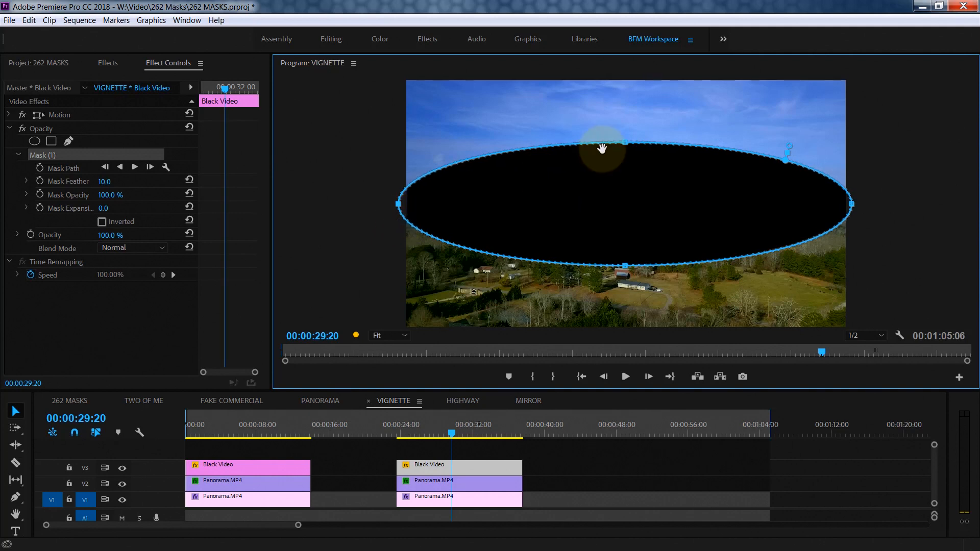
pyautogui.moveTo(627, 143); pyautogui.dragTo(624, 74)
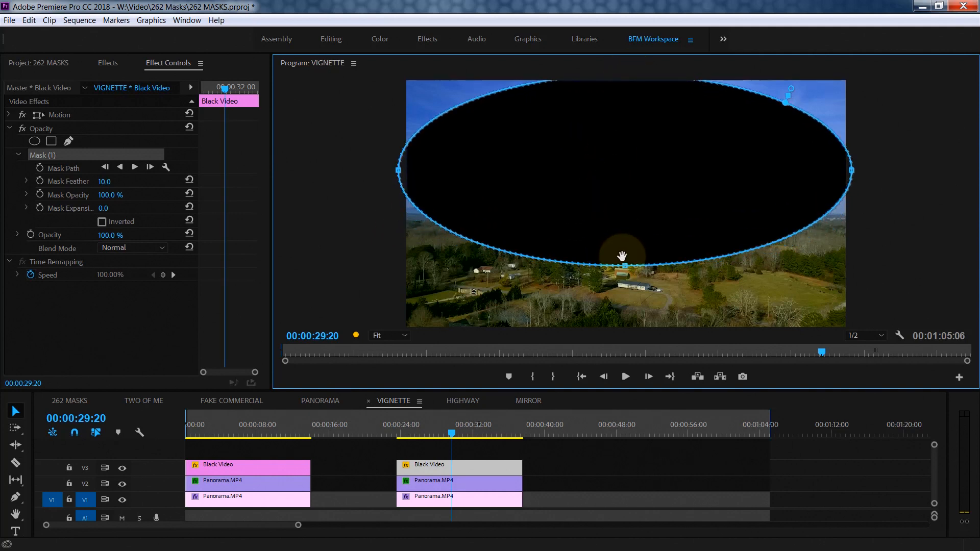
pyautogui.moveTo(625, 269); pyautogui.dragTo(607, 332)
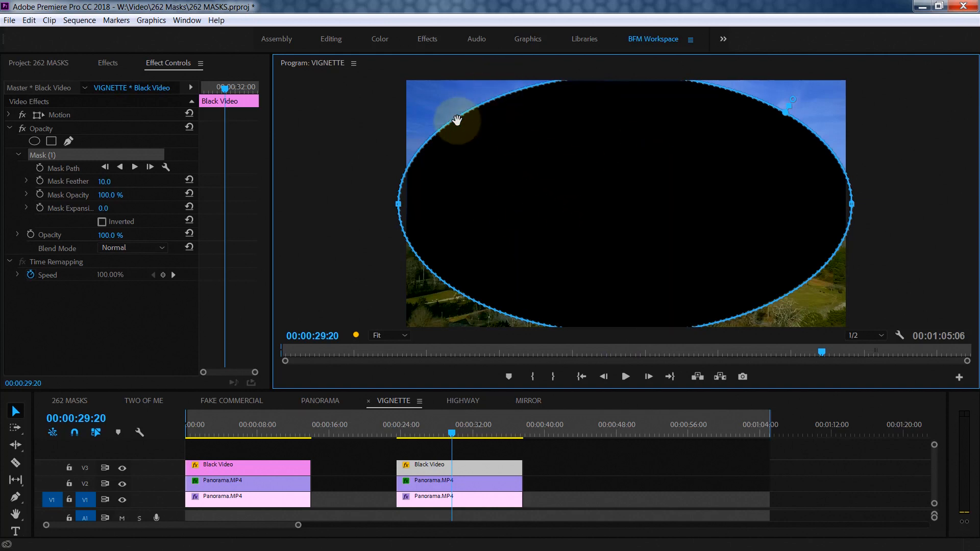
# - Invert the ellipse mask on the Black Video clip and raise its mask feather to 495
pyautogui.click(102, 221)
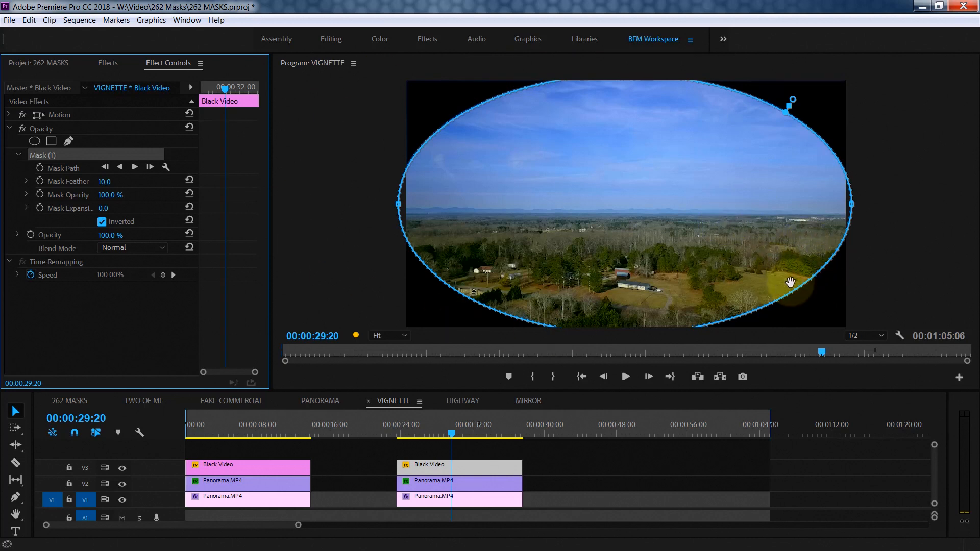
pyautogui.hotkey('ctrl', 's')
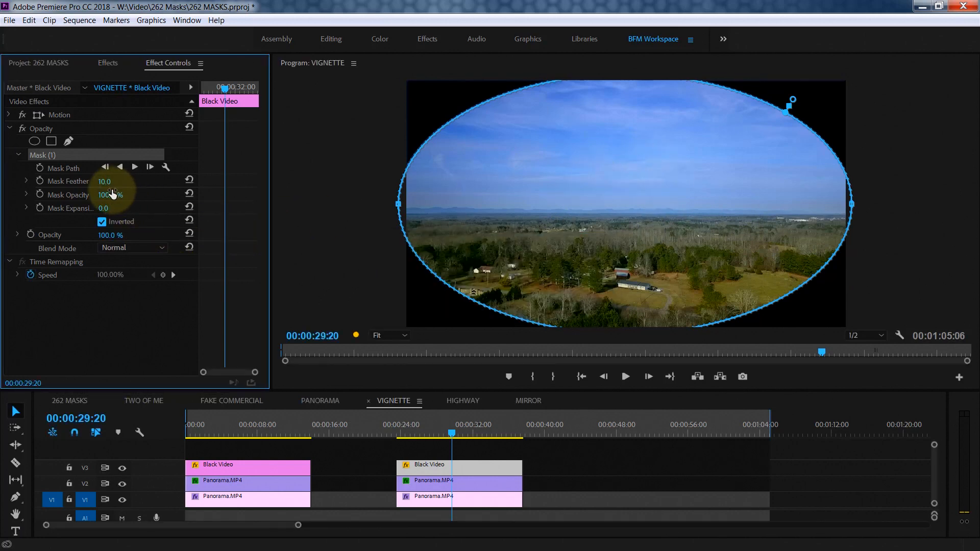
pyautogui.moveTo(104, 180); pyautogui.dragTo(408, 151)
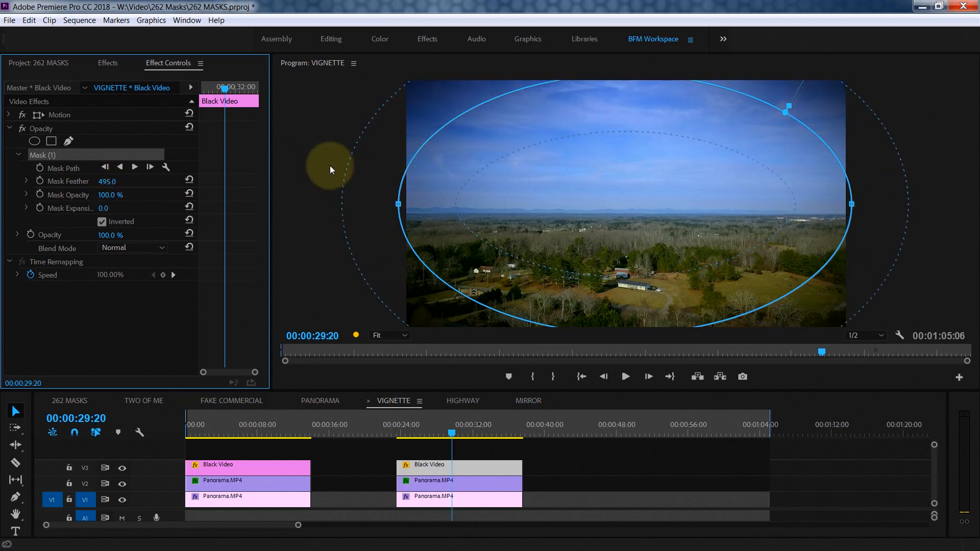
# - Hide the mask outline and toggle V3 to compare the second panorama stack with and without the feathered vignette
pyautogui.click(418, 451)
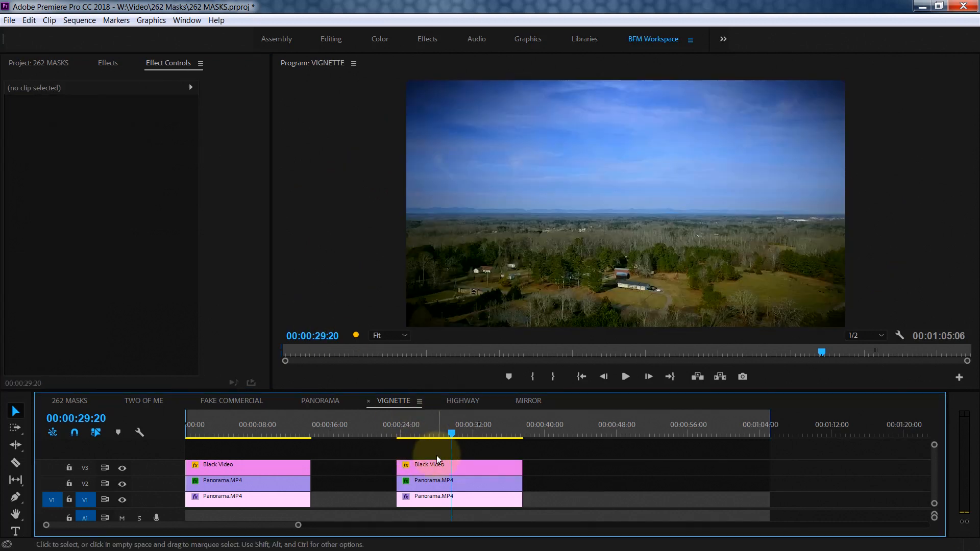
pyautogui.click(437, 464)
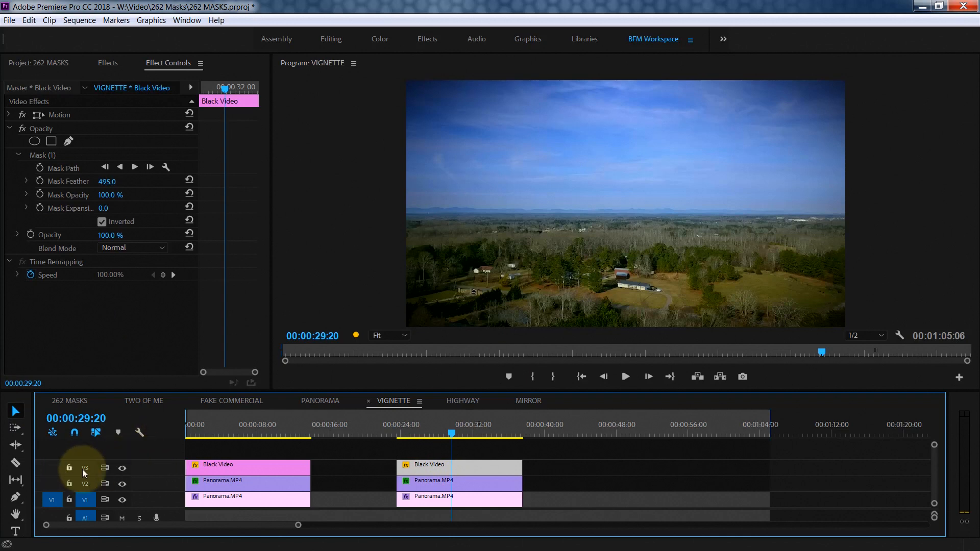
pyautogui.click(122, 468)
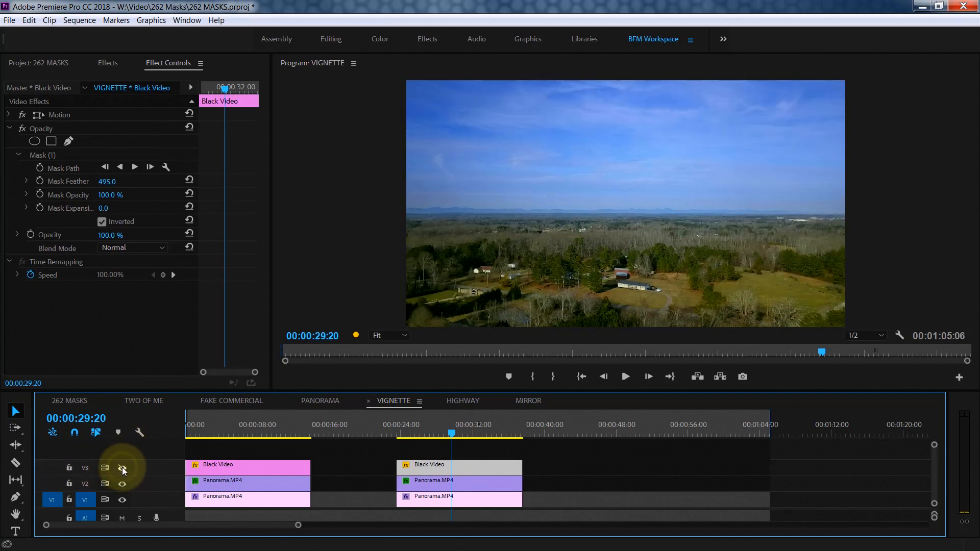
pyautogui.click(122, 467)
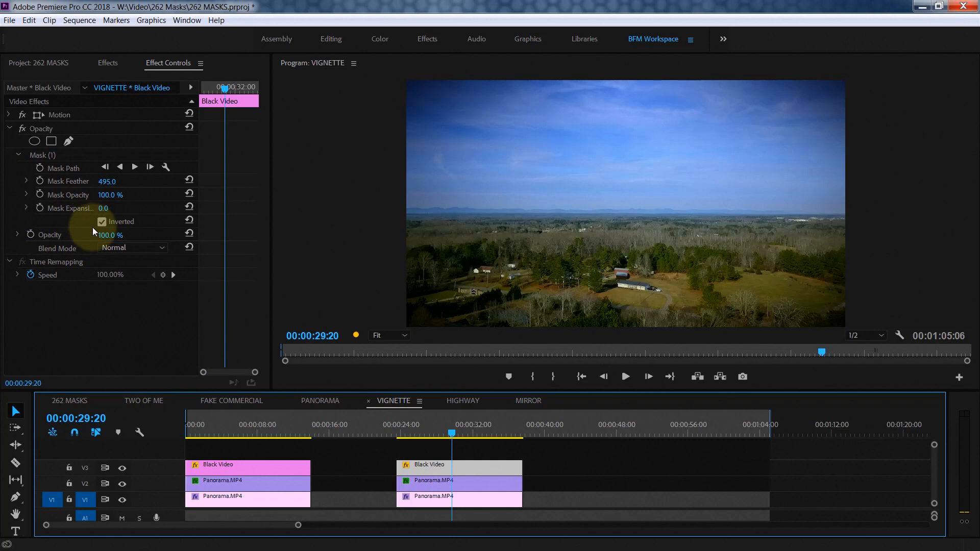
# - Lower the Black Video clip's opacity to 75% and toggle V3 to check the softer vignette
pyautogui.moveTo(107, 235); pyautogui.dragTo(173, 235)
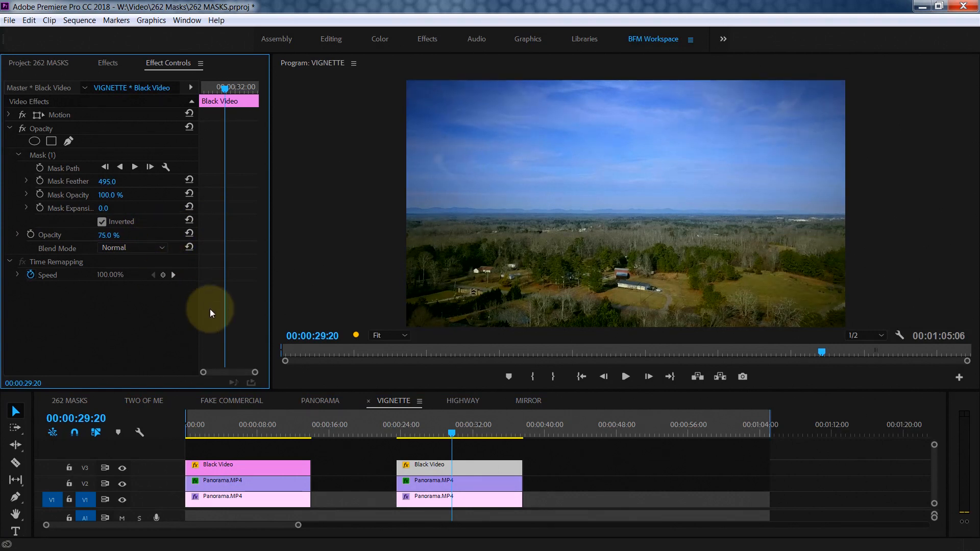
pyautogui.click(122, 467)
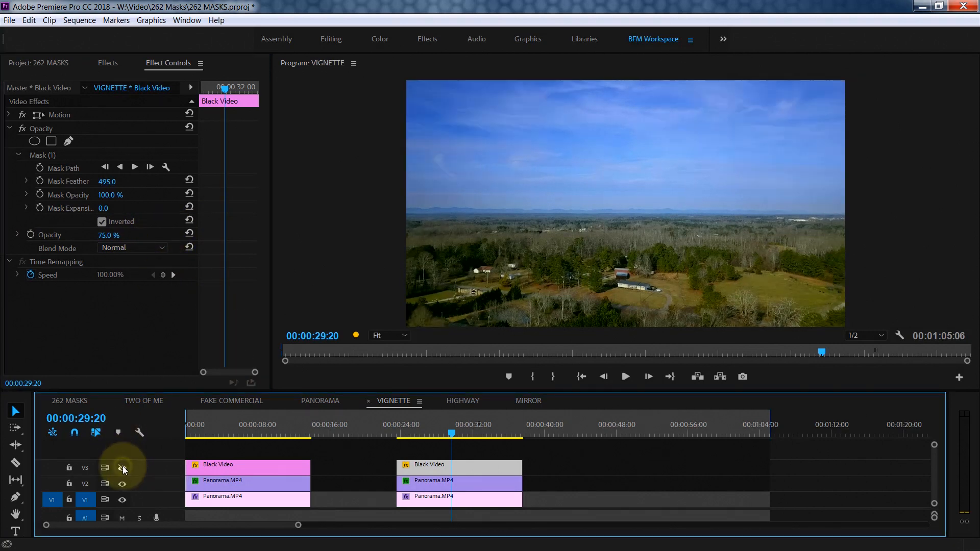
pyautogui.click(121, 466)
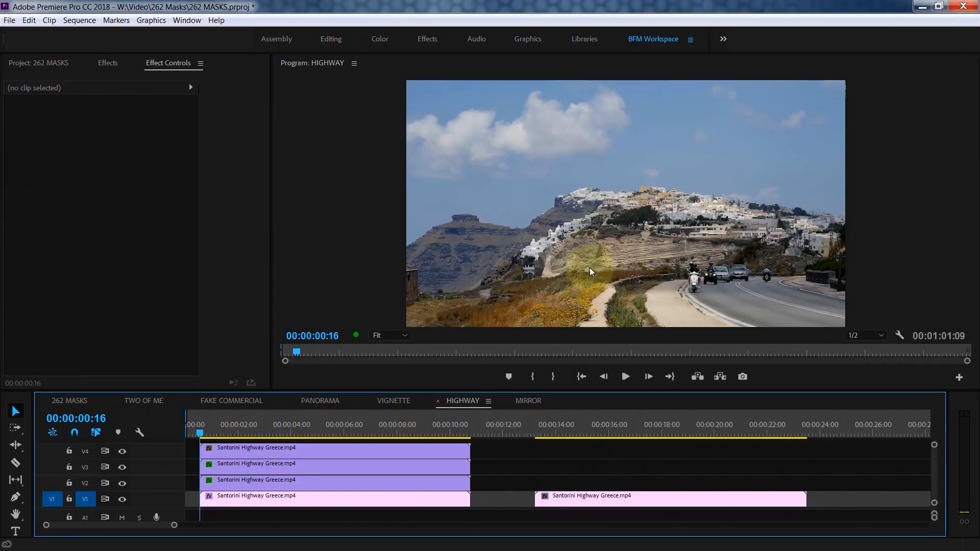
# - Preview the layered stack in the HIGHWAY sequence and duplicate the separate Santorini Highway Greece.mp4 clip from V1 onto V2
pyautogui.press('space')
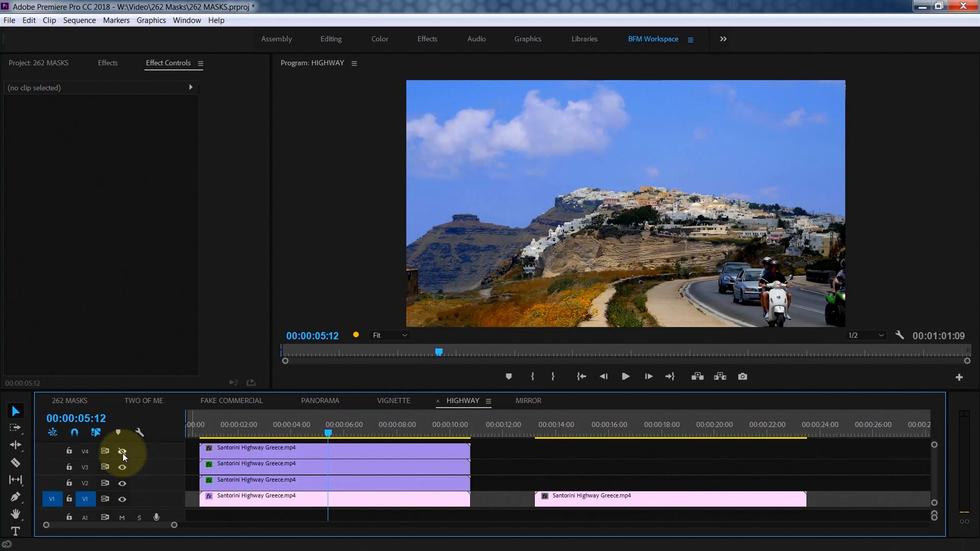
pyautogui.click(580, 431)
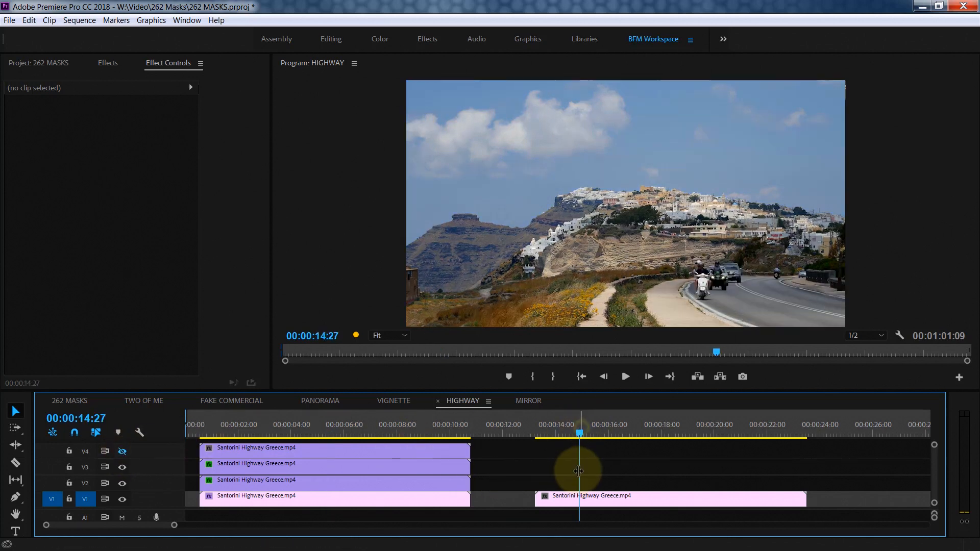
pyautogui.click(601, 498)
pyautogui.click(596, 428)
pyautogui.moveTo(604, 491); pyautogui.dragTo(596, 487)
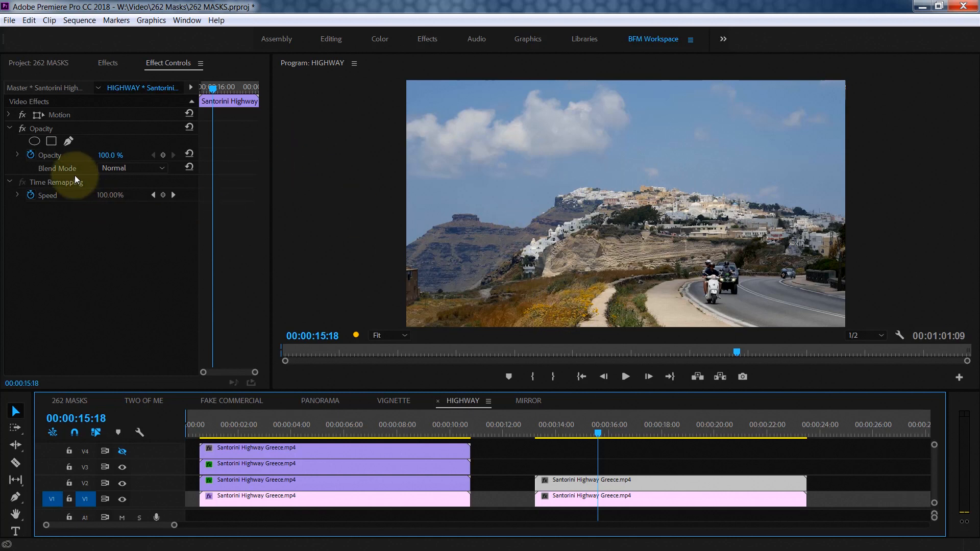
# - Start a freehand Pen opacity mask on the V2 highway clip, tracing loosely just above the mountain ridge and town skyline
pyautogui.click(68, 141)
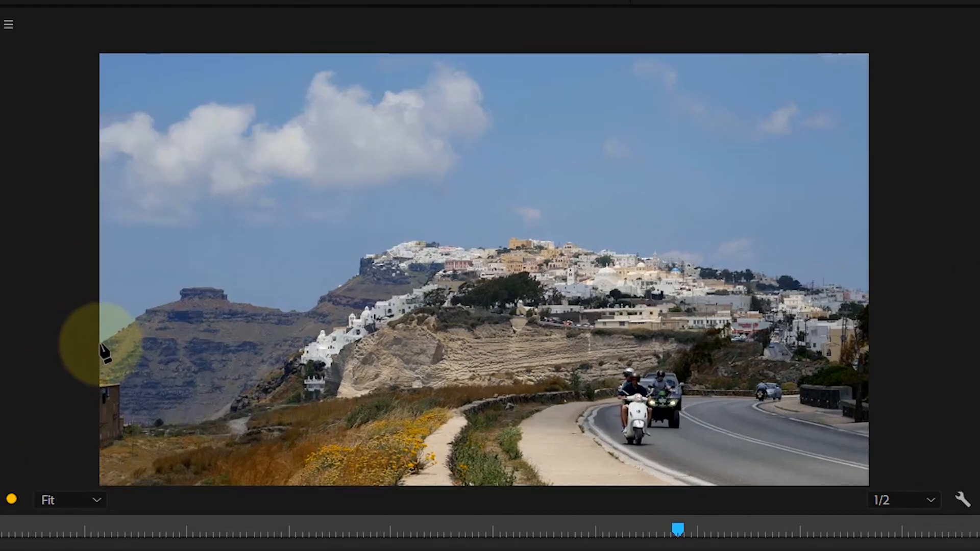
pyautogui.click(93, 355)
pyautogui.click(169, 285)
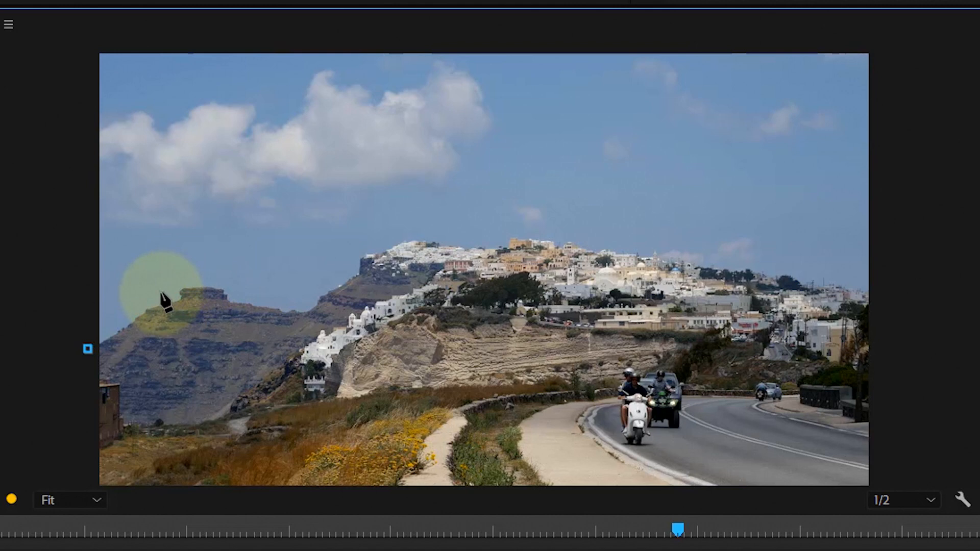
pyautogui.click(178, 276)
pyautogui.click(232, 264)
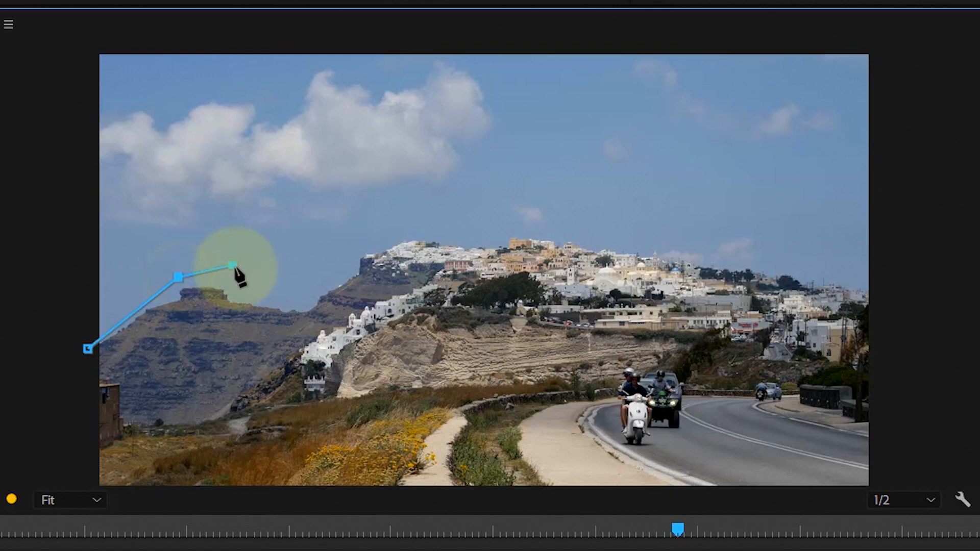
pyautogui.click(258, 289)
pyautogui.click(309, 276)
pyautogui.click(366, 221)
pyautogui.click(463, 214)
pyautogui.click(605, 215)
pyautogui.click(768, 258)
pyautogui.click(891, 288)
# - Close the mask around the sky and move its two upper corner points outside the frame
pyautogui.click(848, 64)
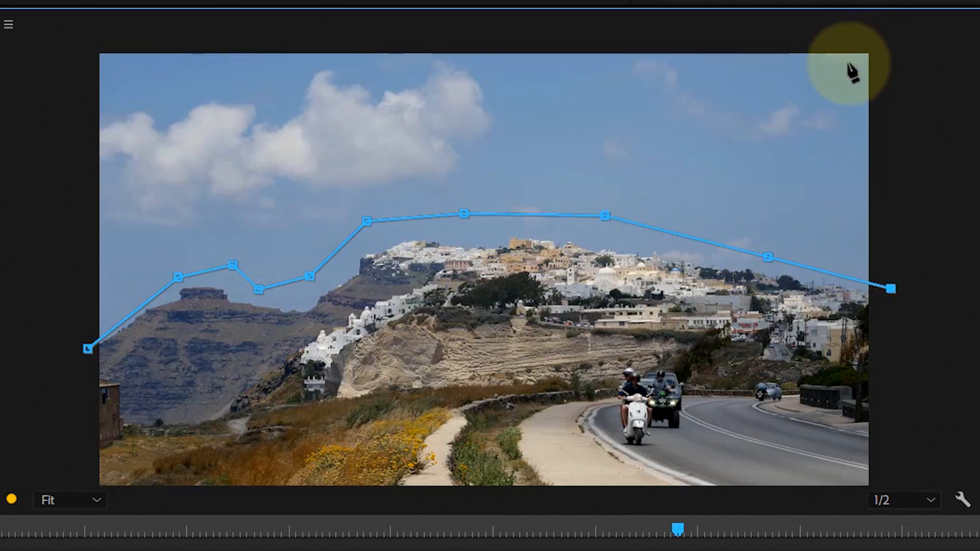
pyautogui.click(112, 98)
pyautogui.click(87, 349)
pyautogui.moveTo(110, 97); pyautogui.dragTo(71, 27)
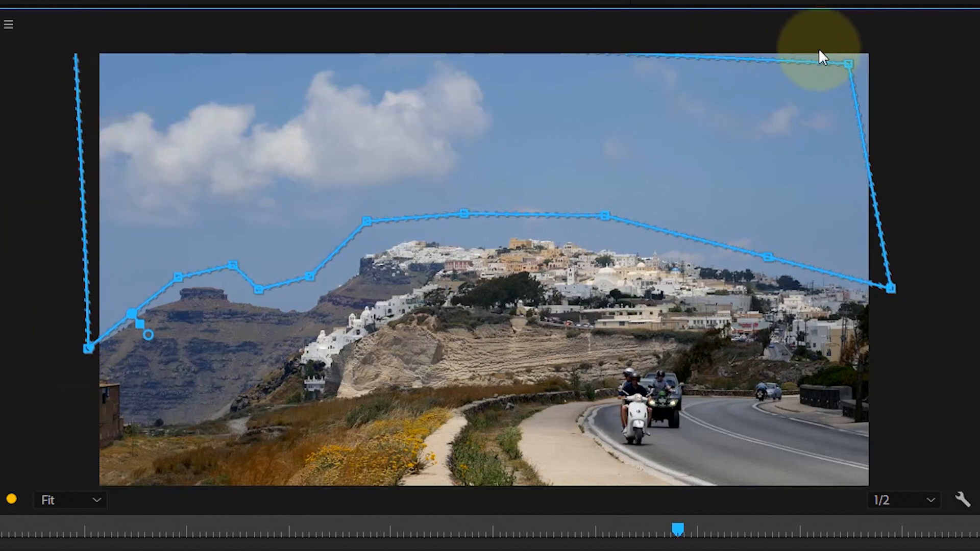
pyautogui.moveTo(848, 62); pyautogui.dragTo(885, 39)
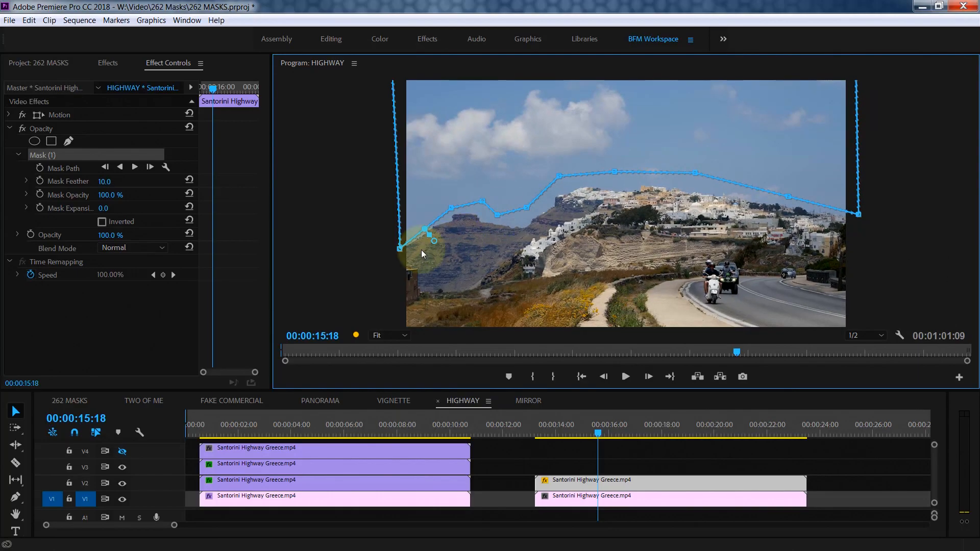
# - Set Mask Feather to 0 and fit the mask path around the left corner of the flat-topped rock, adding points
pyautogui.click(113, 181)
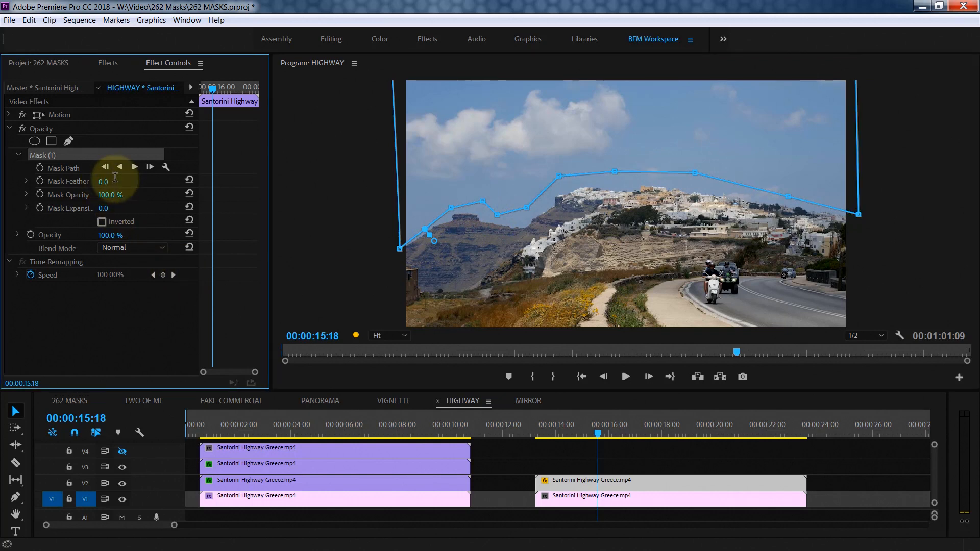
pyautogui.click(409, 223)
pyautogui.hotkey('ctrl', '=')
pyautogui.hotkey('ctrl', '=')
pyautogui.hotkey('ctrl', '=')
pyautogui.hotkey('ctrl', '=')
pyautogui.hotkey('ctrl', '=')
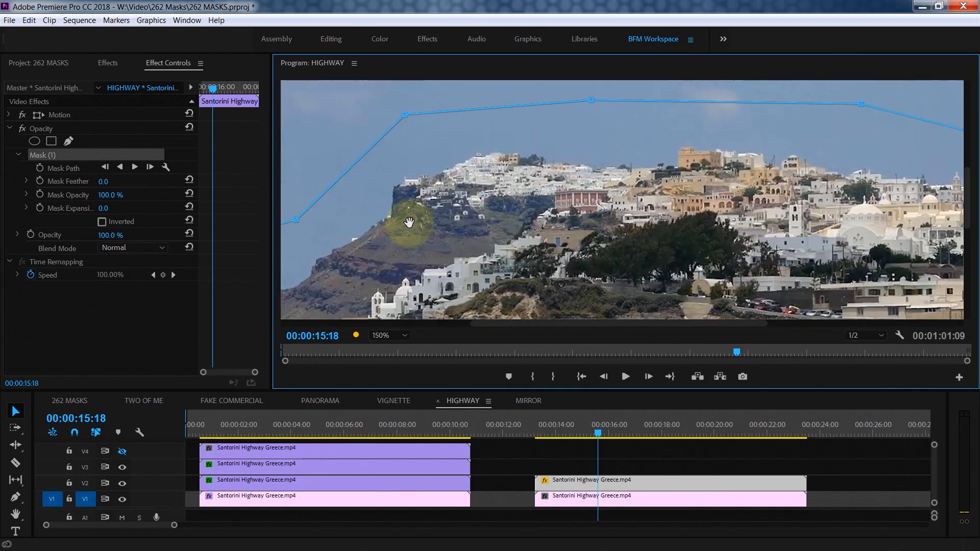
pyautogui.moveTo(535, 320); pyautogui.dragTo(303, 356)
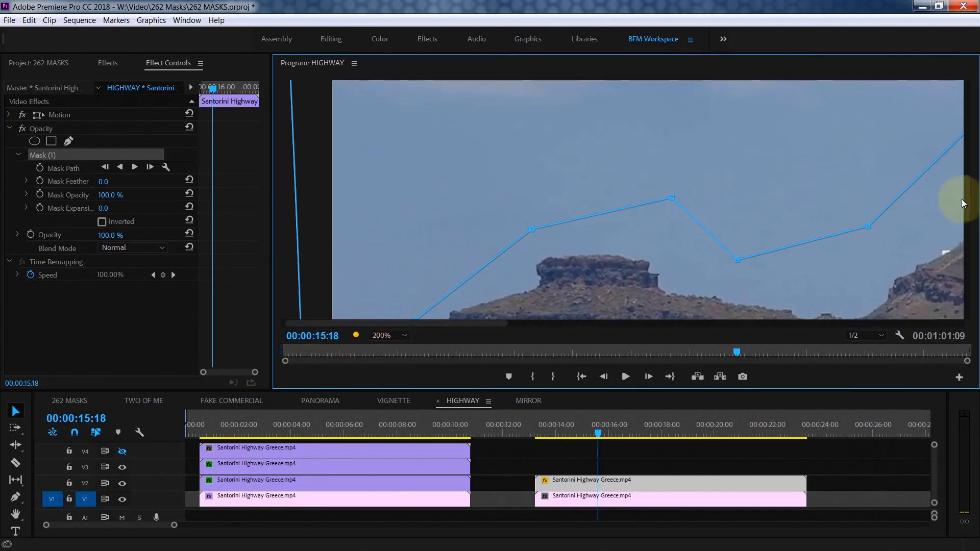
pyautogui.moveTo(965, 192); pyautogui.dragTo(964, 222)
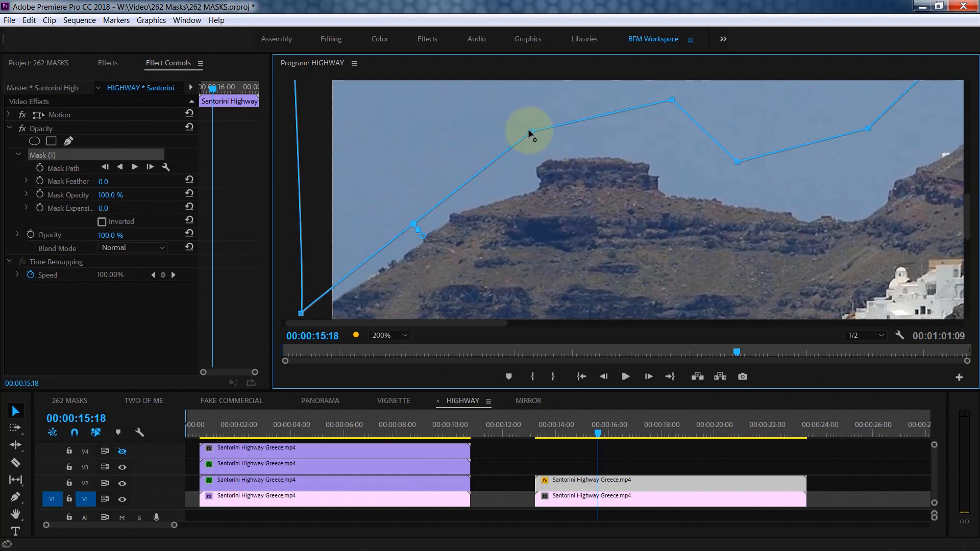
pyautogui.moveTo(533, 135); pyautogui.dragTo(554, 164)
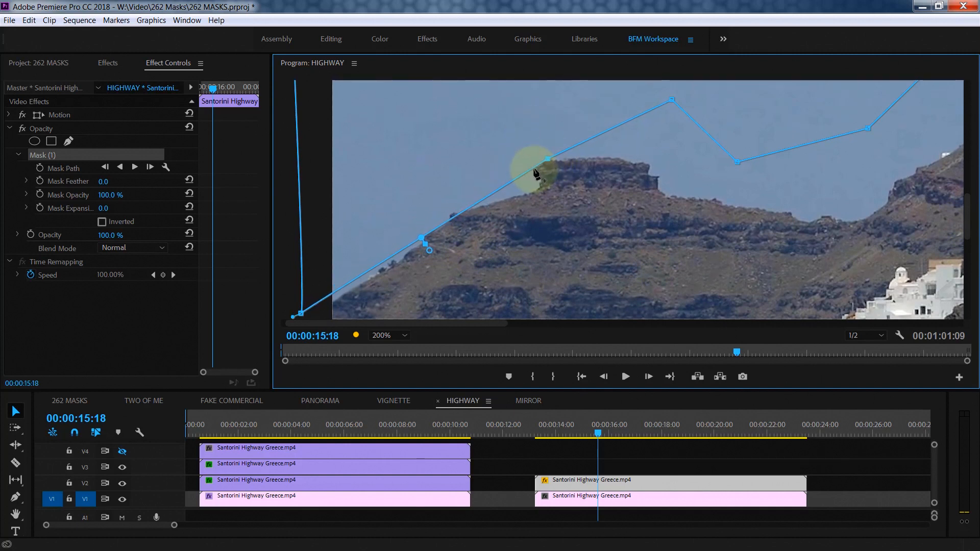
pyautogui.click(535, 168)
pyautogui.click(513, 180)
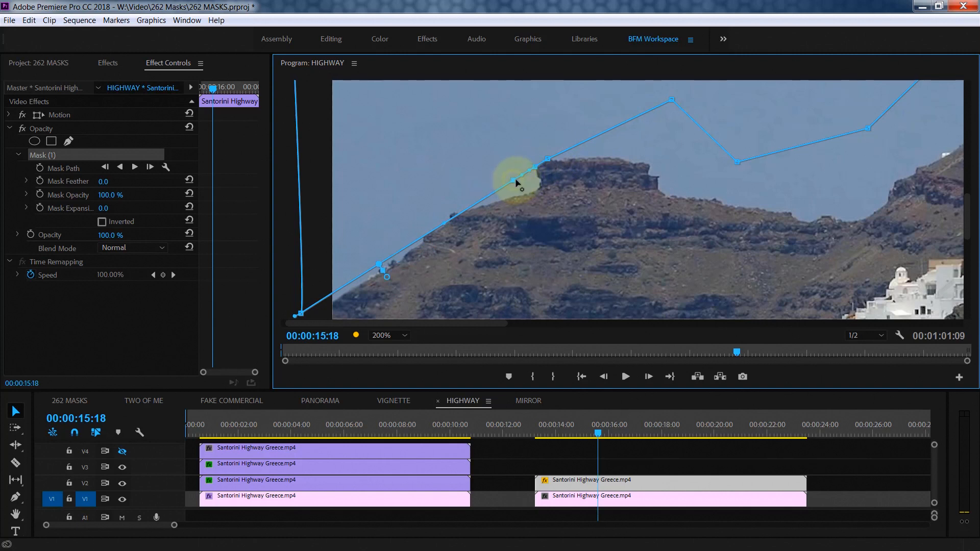
pyautogui.moveTo(527, 181); pyautogui.dragTo(543, 186)
# - Add and move mask points down the mountain's left slope so the path follows the ridge past the frame's edge
pyautogui.click(455, 234)
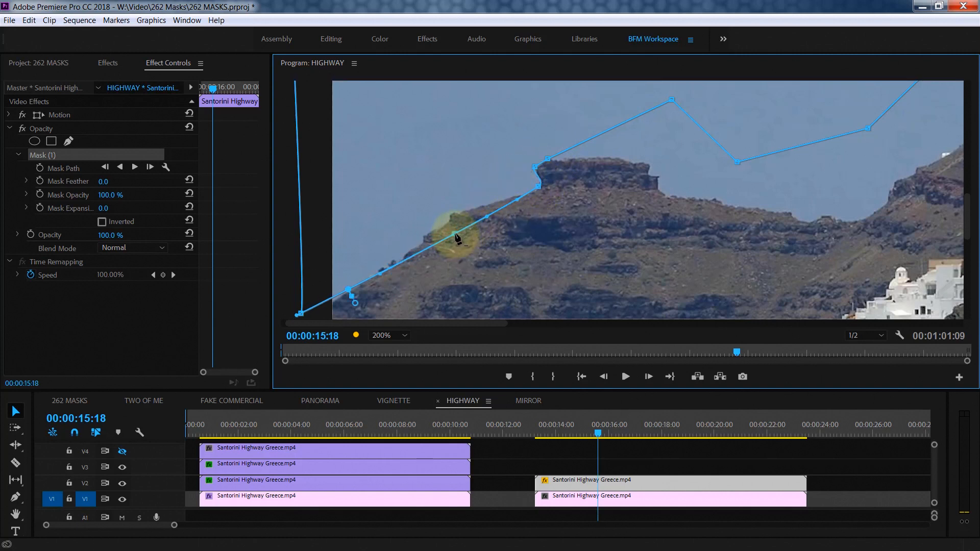
pyautogui.moveTo(453, 233); pyautogui.dragTo(453, 216)
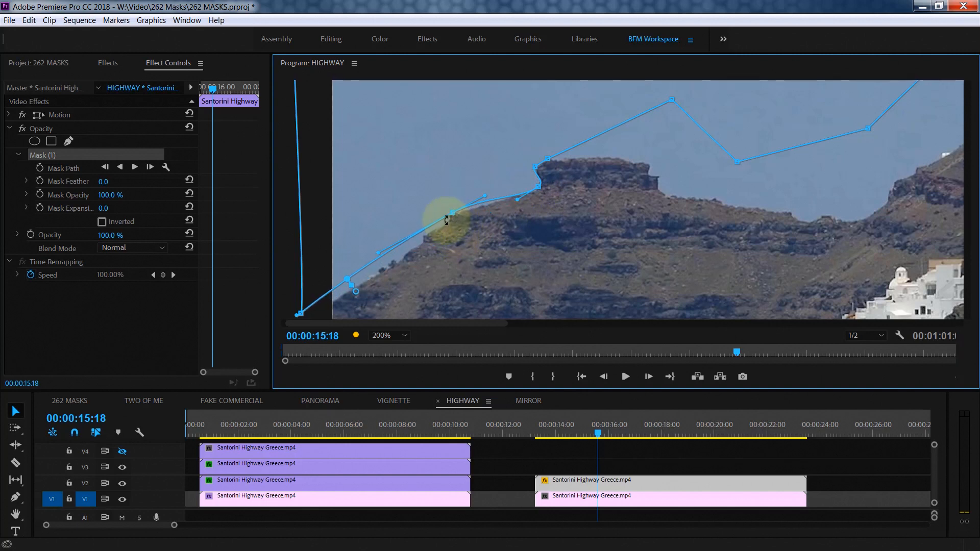
pyautogui.click(401, 246)
pyautogui.moveTo(401, 247); pyautogui.dragTo(442, 226)
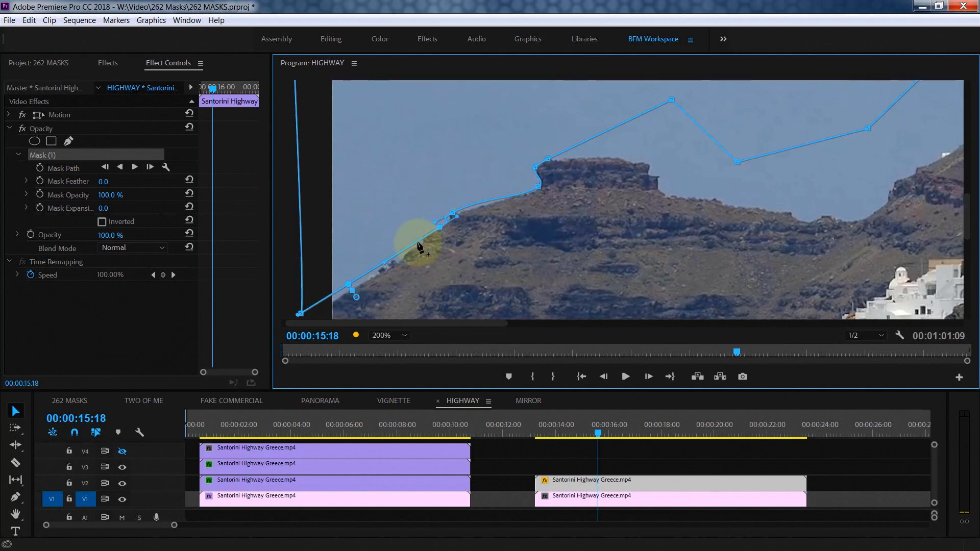
pyautogui.moveTo(426, 243); pyautogui.dragTo(394, 261)
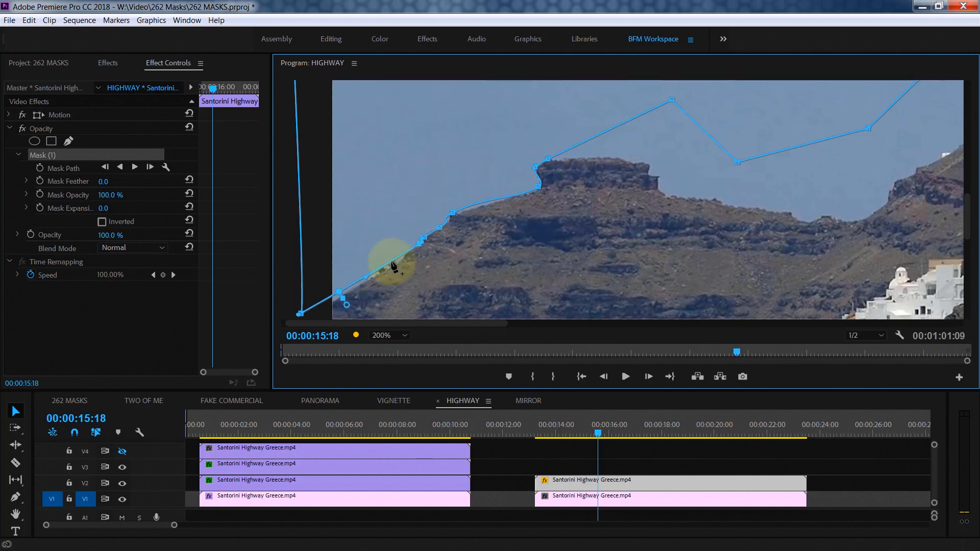
pyautogui.moveTo(391, 263); pyautogui.dragTo(391, 265)
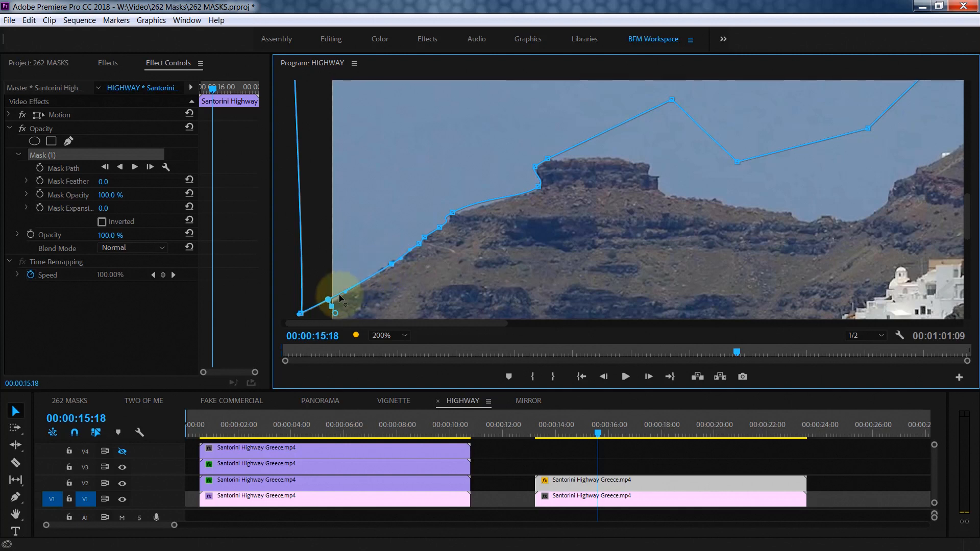
pyautogui.moveTo(303, 312); pyautogui.dragTo(302, 315)
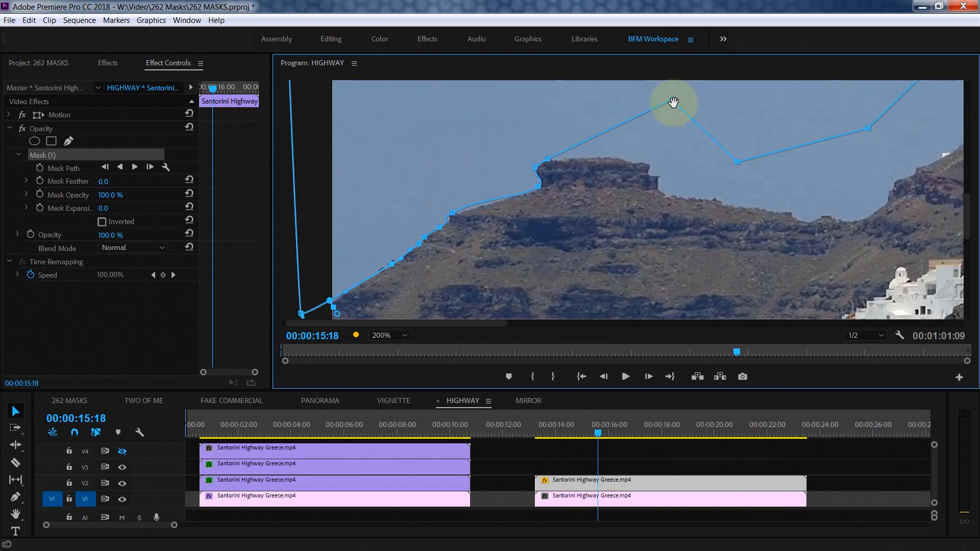
# - Fit the mask path along the flat-topped rock's upper edge, its stepped right side and the ridge sloping down beyond it
pyautogui.moveTo(673, 103); pyautogui.dragTo(620, 158)
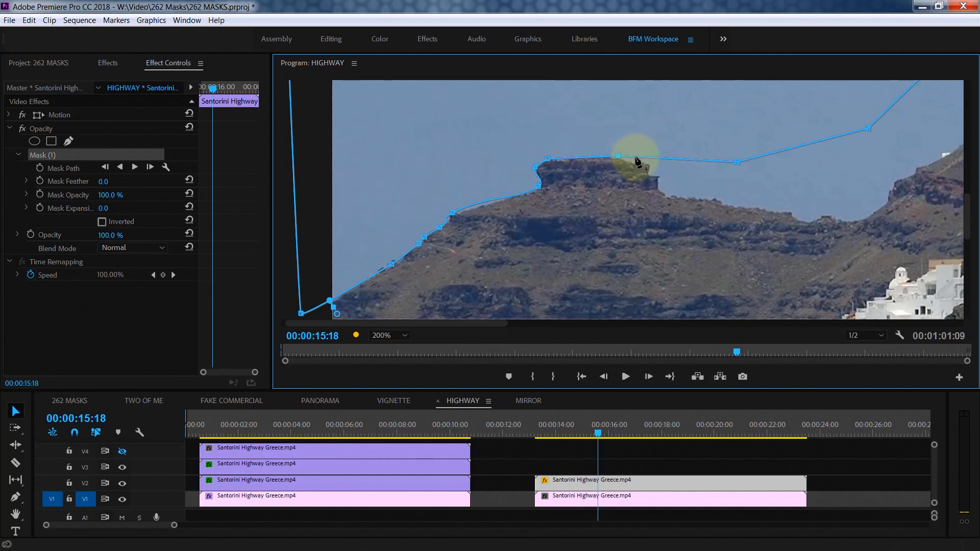
pyautogui.click(636, 157)
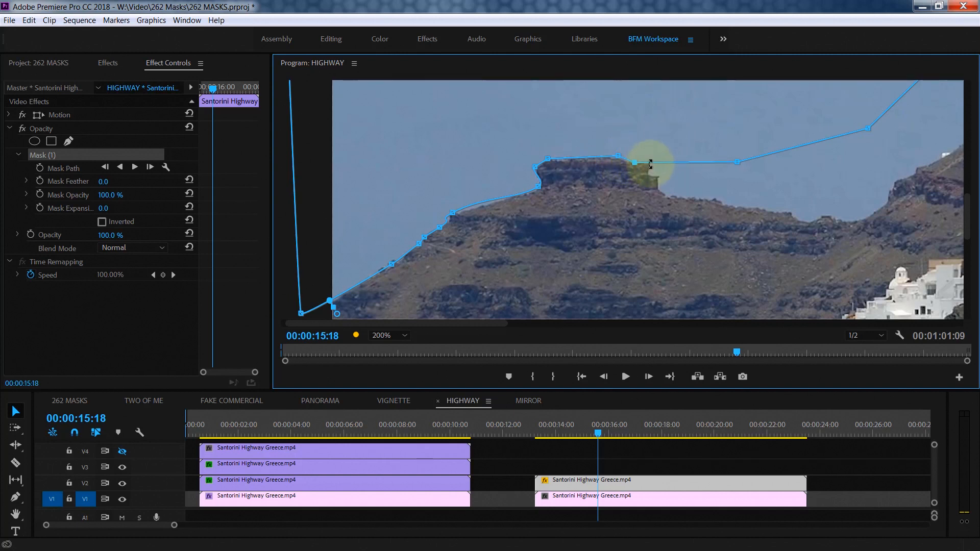
pyautogui.click(652, 163)
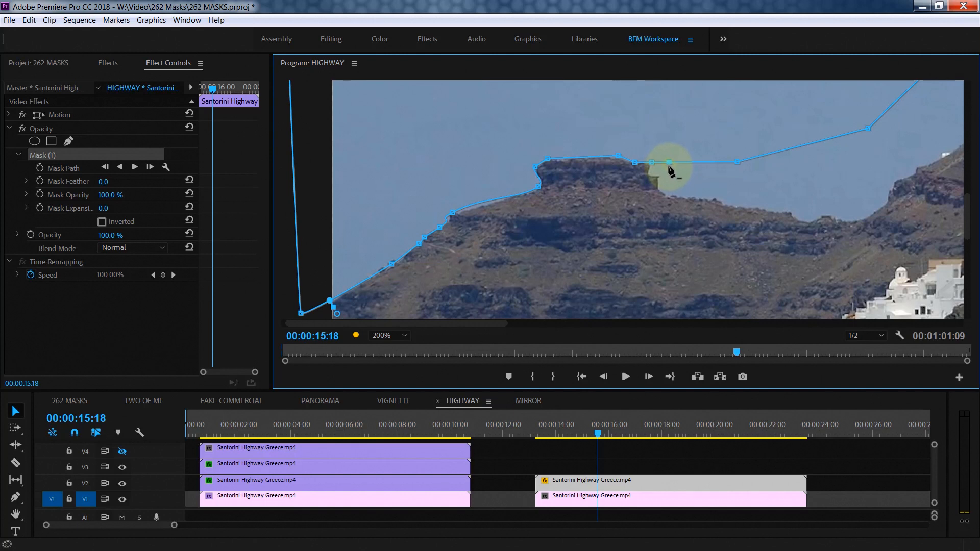
pyautogui.moveTo(669, 163); pyautogui.dragTo(649, 174)
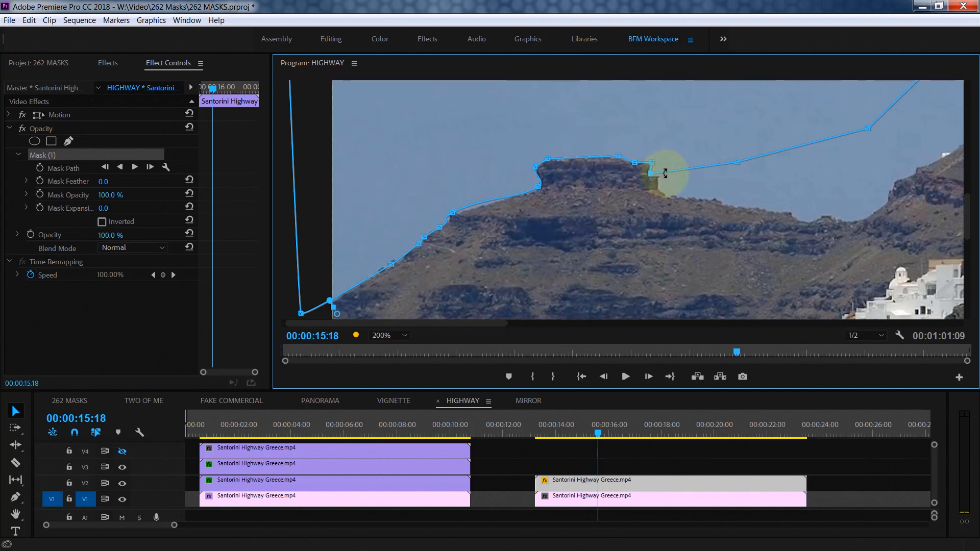
pyautogui.click(667, 171)
pyautogui.moveTo(668, 172); pyautogui.dragTo(661, 175)
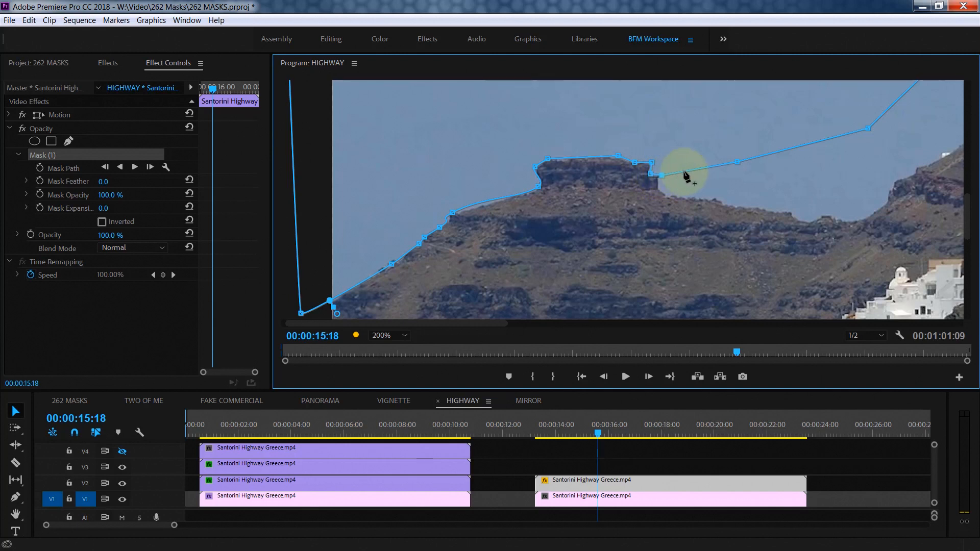
pyautogui.moveTo(683, 176); pyautogui.dragTo(660, 193)
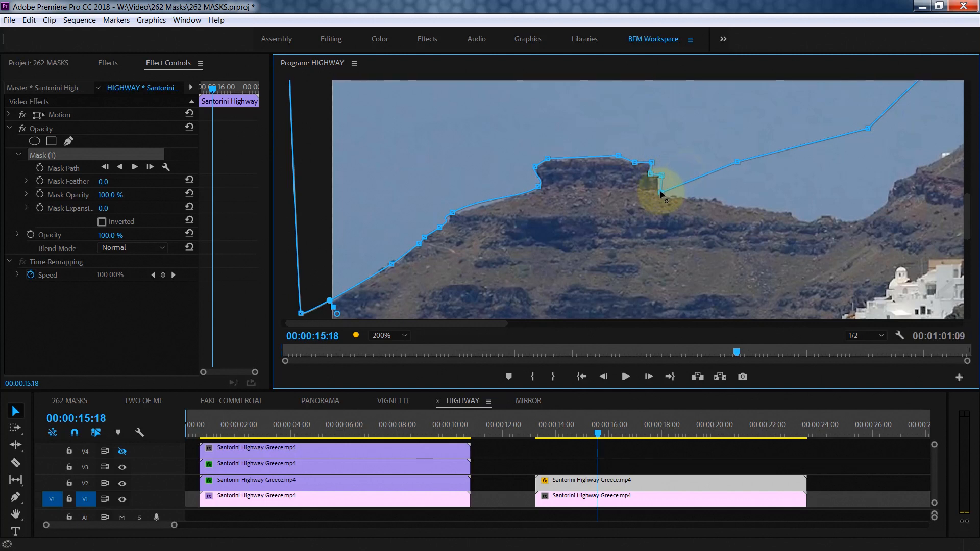
pyautogui.moveTo(736, 163); pyautogui.dragTo(745, 204)
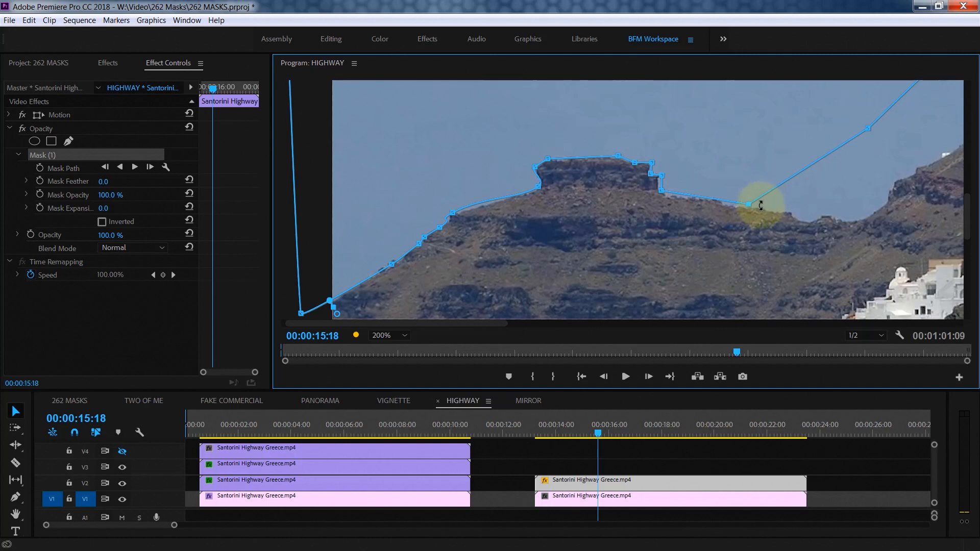
pyautogui.moveTo(748, 204); pyautogui.dragTo(791, 214)
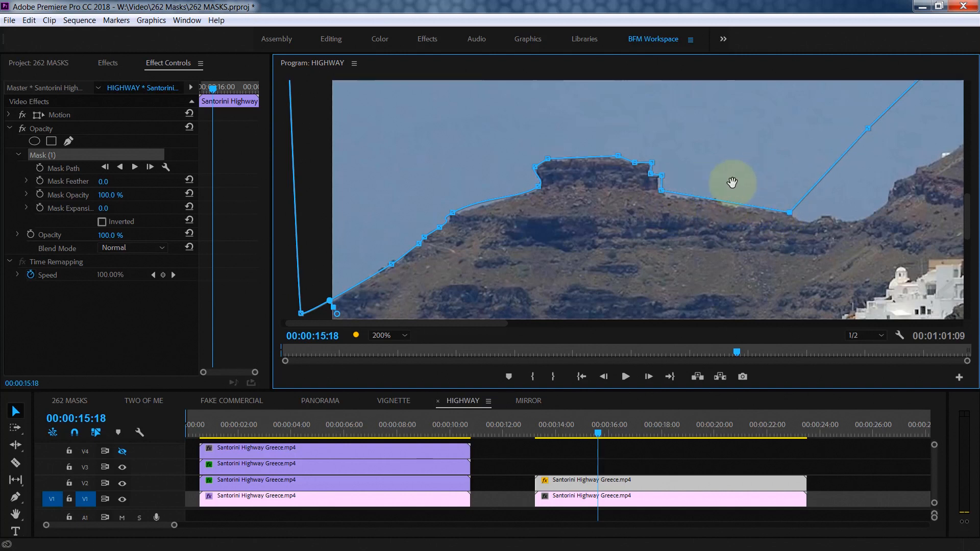
# - Examine the detailed mask path along the whole skyline, from the mountain ridge across the town to the frame's right edge
pyautogui.moveTo(482, 326); pyautogui.dragTo(577, 319)
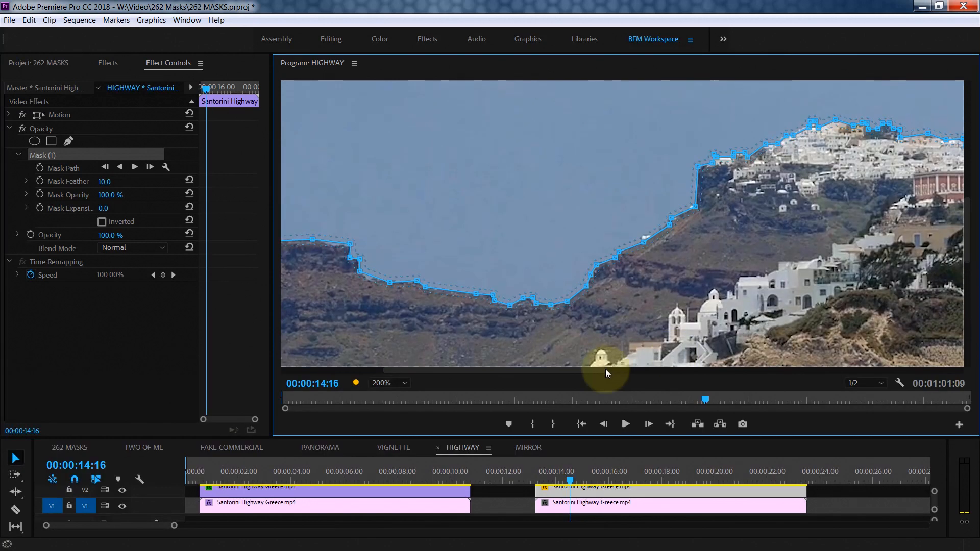
pyautogui.moveTo(574, 371); pyautogui.dragTo(440, 390)
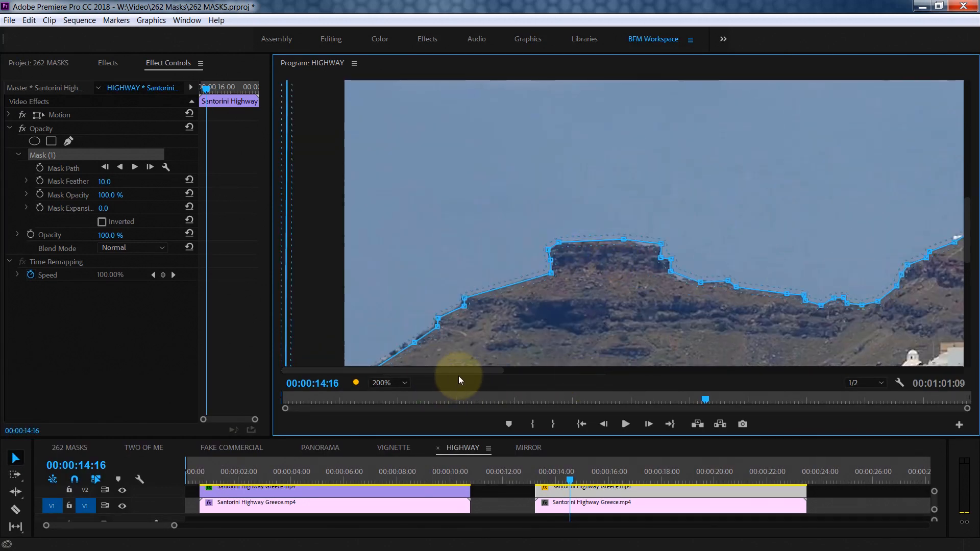
pyautogui.moveTo(460, 369); pyautogui.dragTo(626, 356)
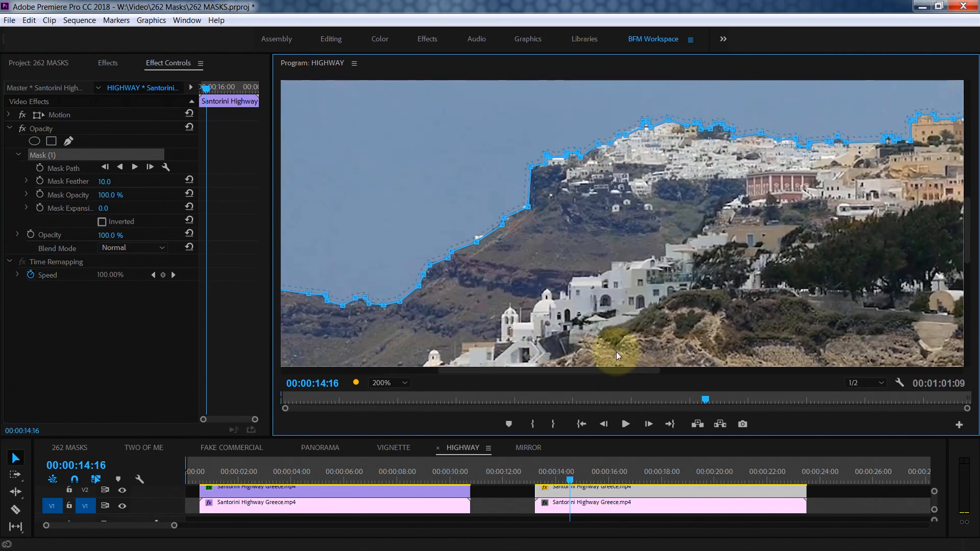
pyautogui.moveTo(612, 370); pyautogui.dragTo(774, 358)
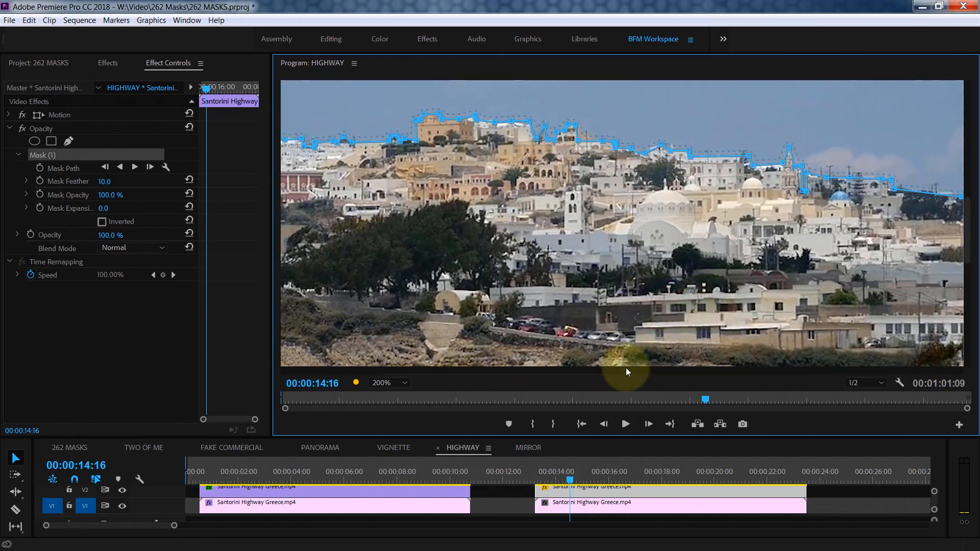
pyautogui.moveTo(626, 371); pyautogui.dragTo(770, 363)
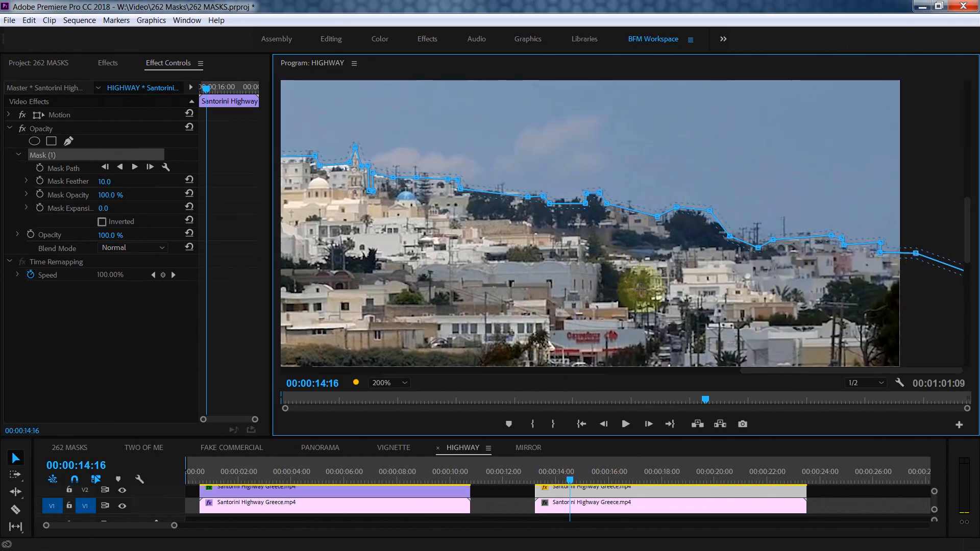
pyautogui.hotkey('shift', 'z')
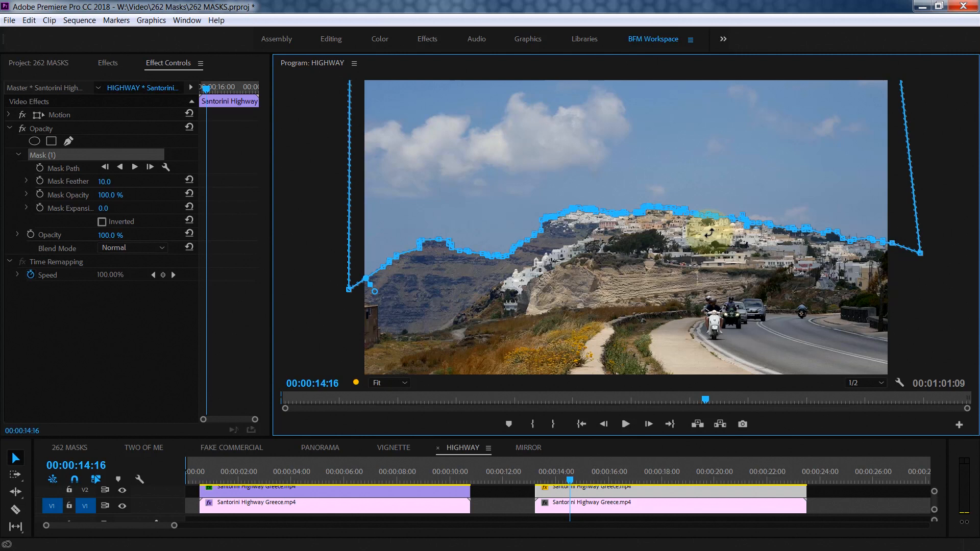
# - Hide the V1 track and deselect Mask (1) to view the masked sky on its own without the outline
pyautogui.click(598, 488)
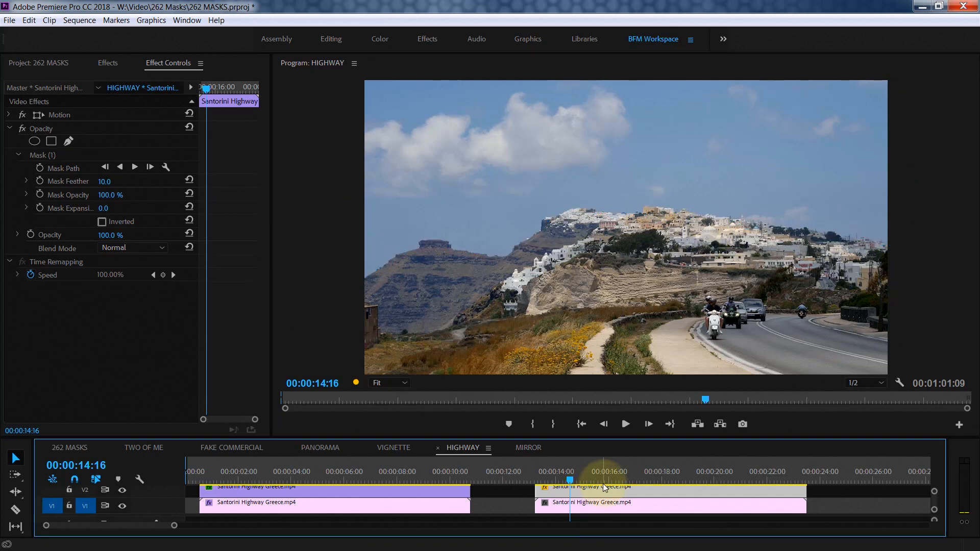
pyautogui.click(46, 154)
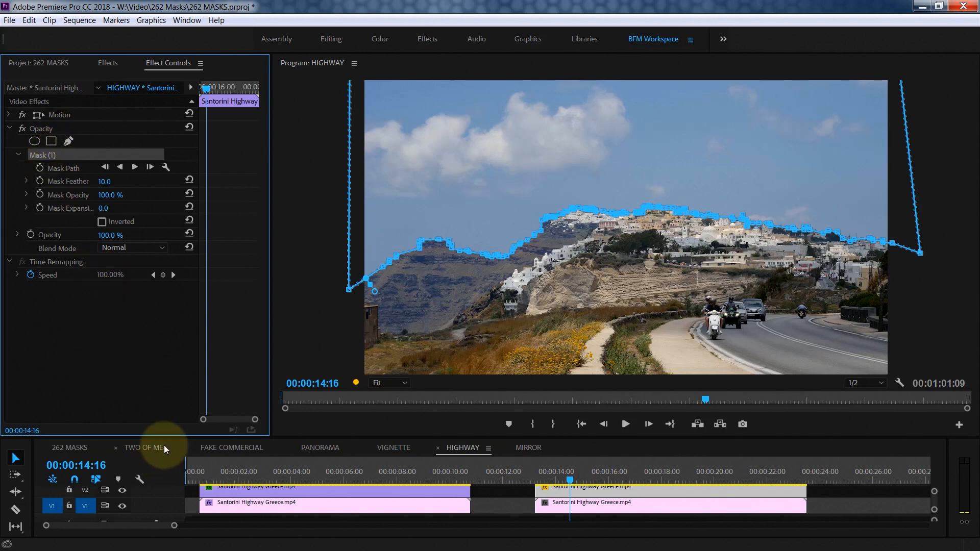
pyautogui.click(123, 506)
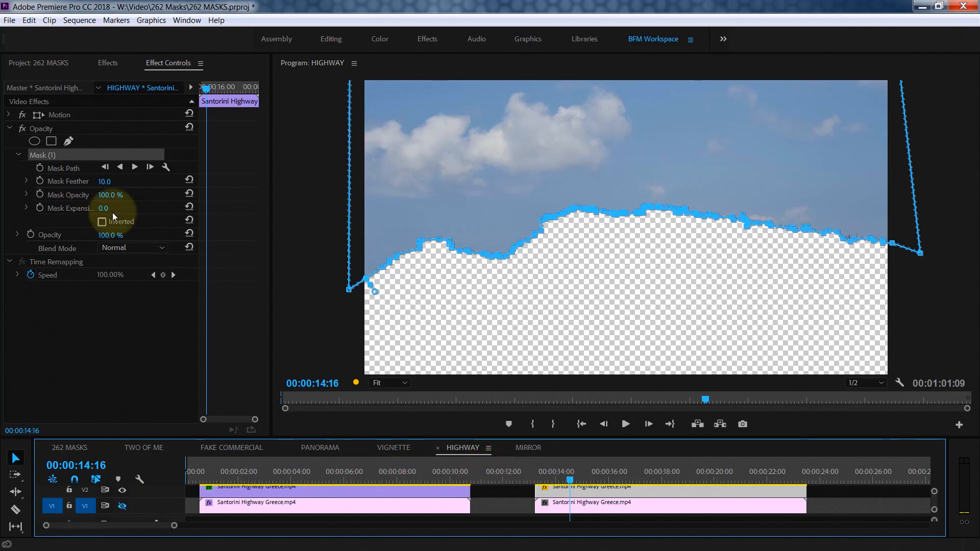
pyautogui.click(100, 264)
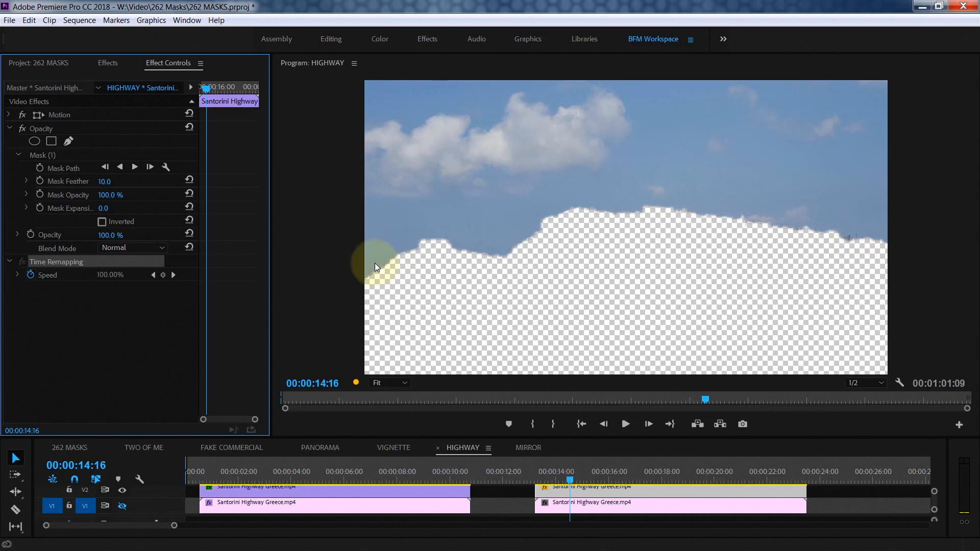
# - Apply Fast Color Corrector to the V2 highway clip, with Saturation 150 and the balance shifted toward blue, magnitude 20.67 at 34.2°
pyautogui.click(107, 66)
pyautogui.moveTo(37, 223); pyautogui.dragTo(559, 491)
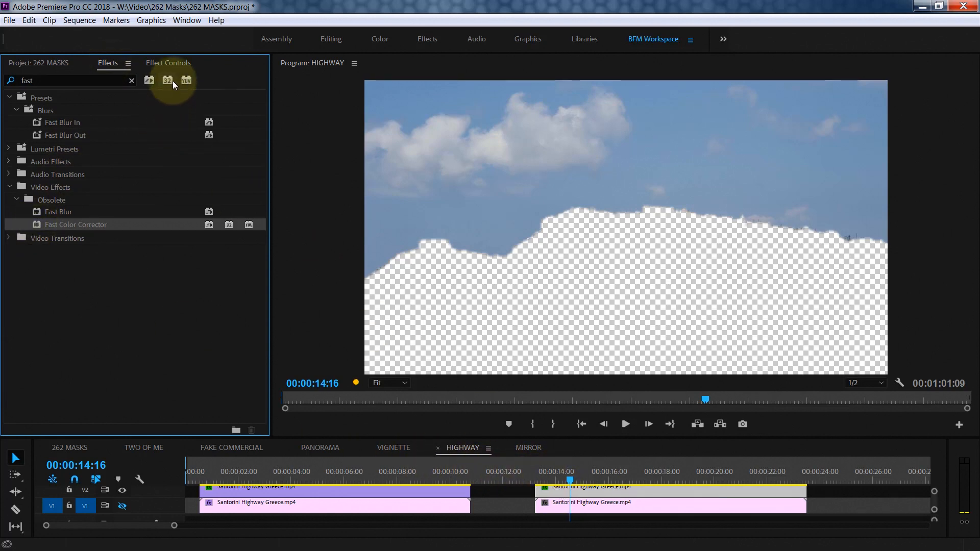
pyautogui.click(176, 63)
pyautogui.moveTo(263, 178); pyautogui.dragTo(249, 263)
pyautogui.click(127, 384)
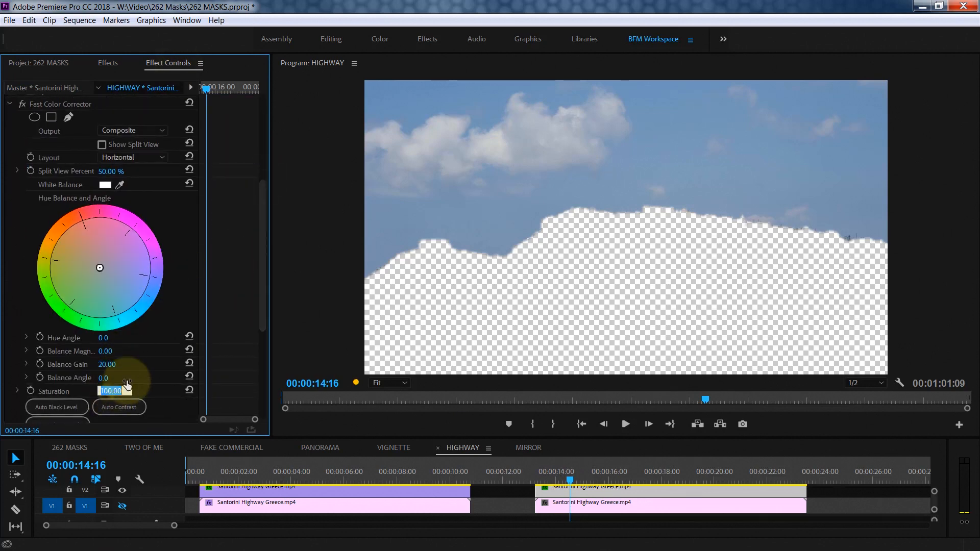
pyautogui.press('Return')
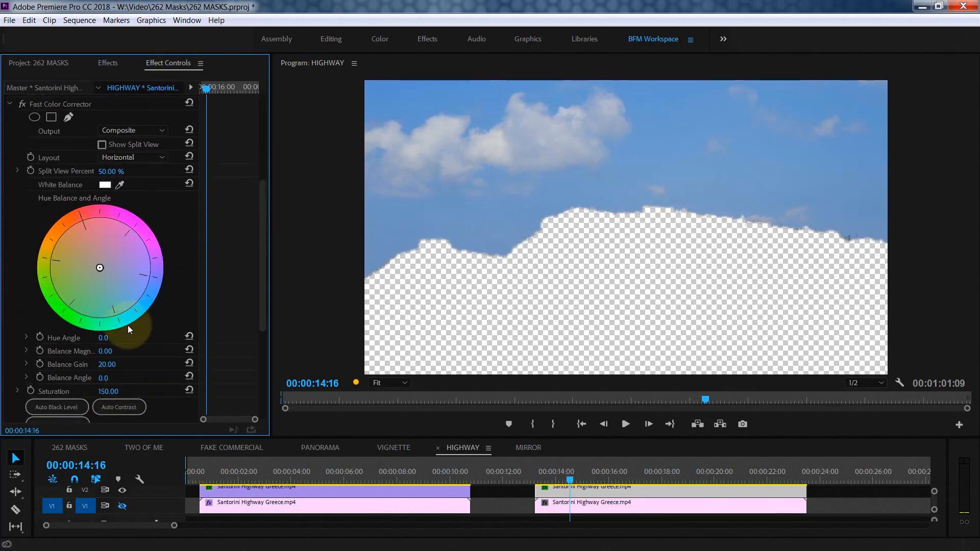
pyautogui.moveTo(99, 269); pyautogui.dragTo(108, 272)
# - Show the V1 track again and toggle V2 off and on to compare the sky with and without the correction
pyautogui.click(122, 504)
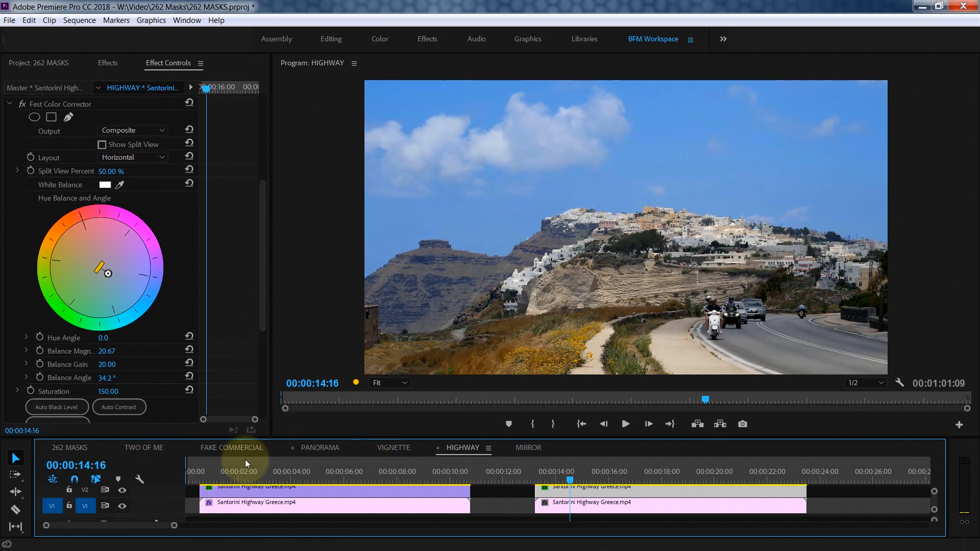
pyautogui.click(122, 491)
pyautogui.click(122, 491)
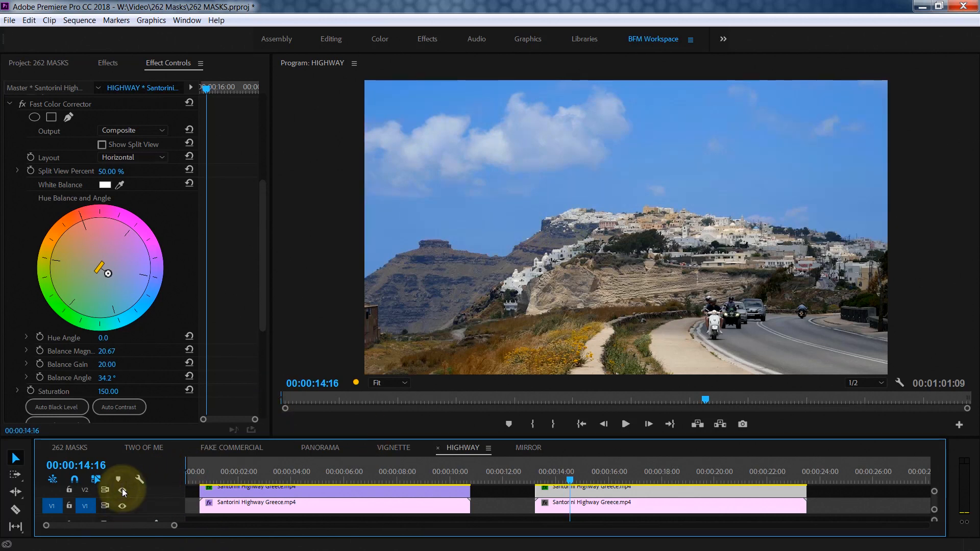
# - Move the masked sky clip up to V3 and place an unmasked, uncorrected copy of the highway clip on V2
pyautogui.click(122, 491)
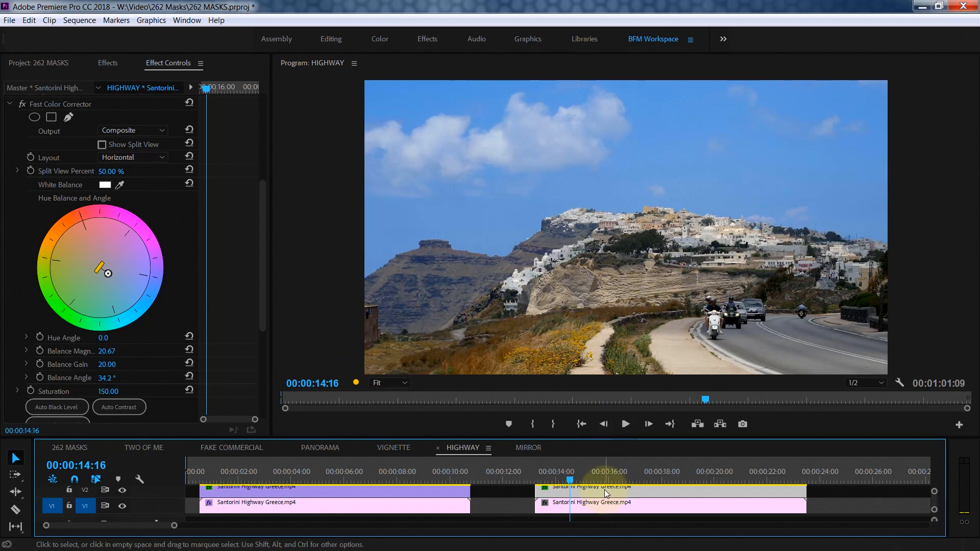
pyautogui.moveTo(618, 437); pyautogui.dragTo(619, 394)
pyautogui.moveTo(608, 483)
pyautogui.mouseDown()
pyautogui.moveTo(608, 468)
pyautogui.moveTo(601, 485)
pyautogui.mouseUp()
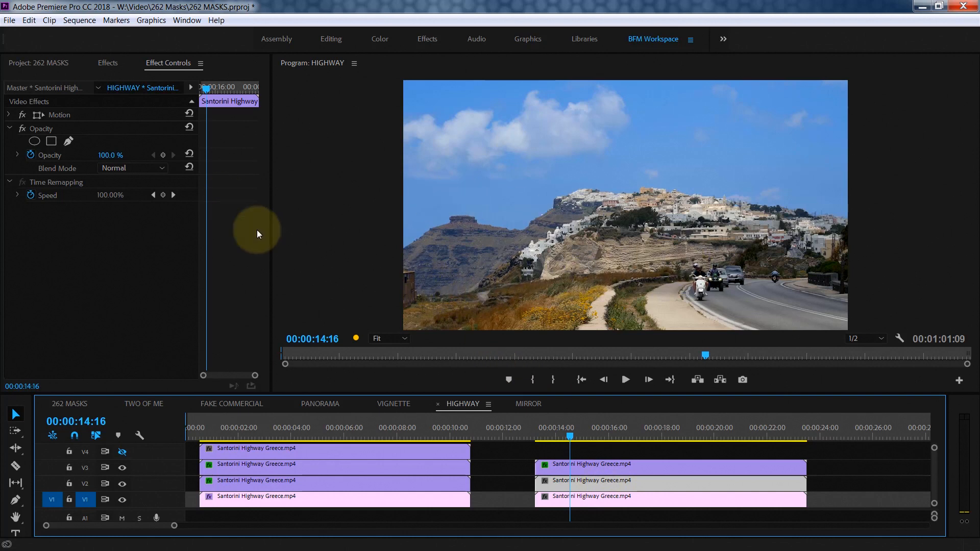
# - Turn off Opacity keyframing on the V2 clip and draw a closed freeform opacity mask around the grassy field beside the path
pyautogui.click(29, 154)
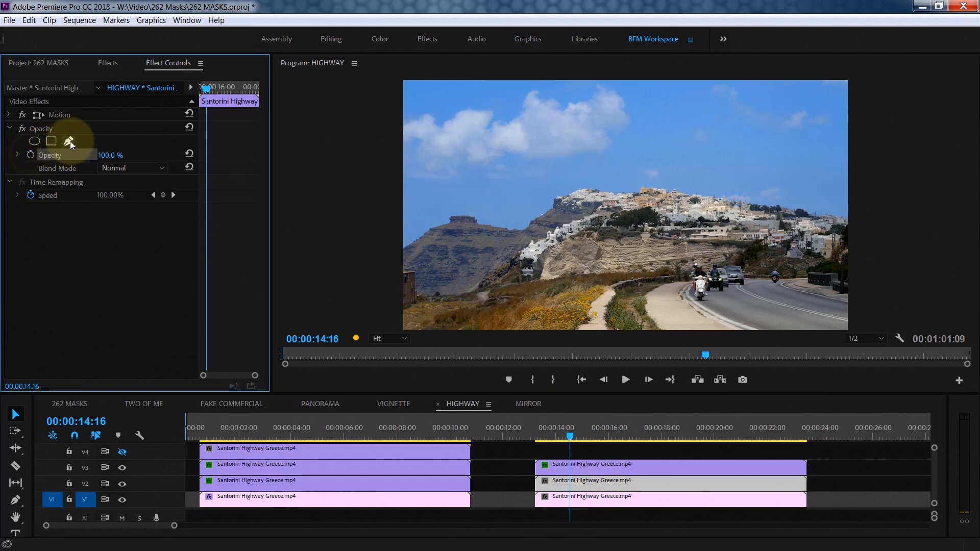
pyautogui.click(70, 141)
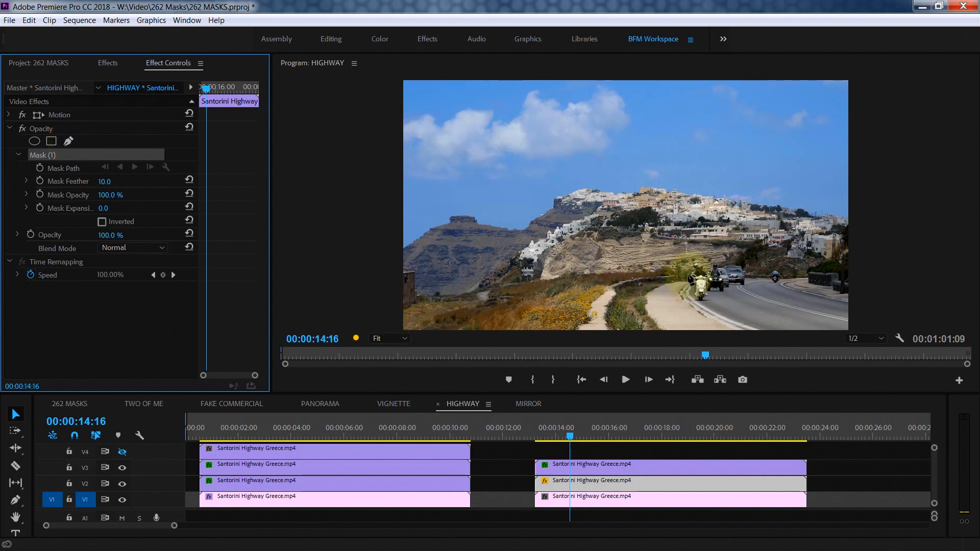
pyautogui.click(691, 273)
pyautogui.click(562, 276)
pyautogui.click(483, 289)
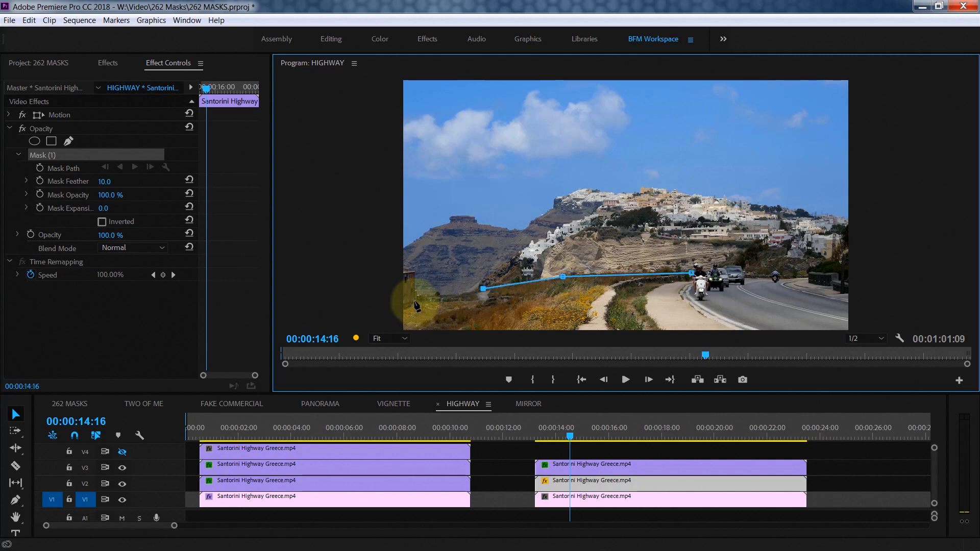
pyautogui.click(415, 301)
pyautogui.click(392, 310)
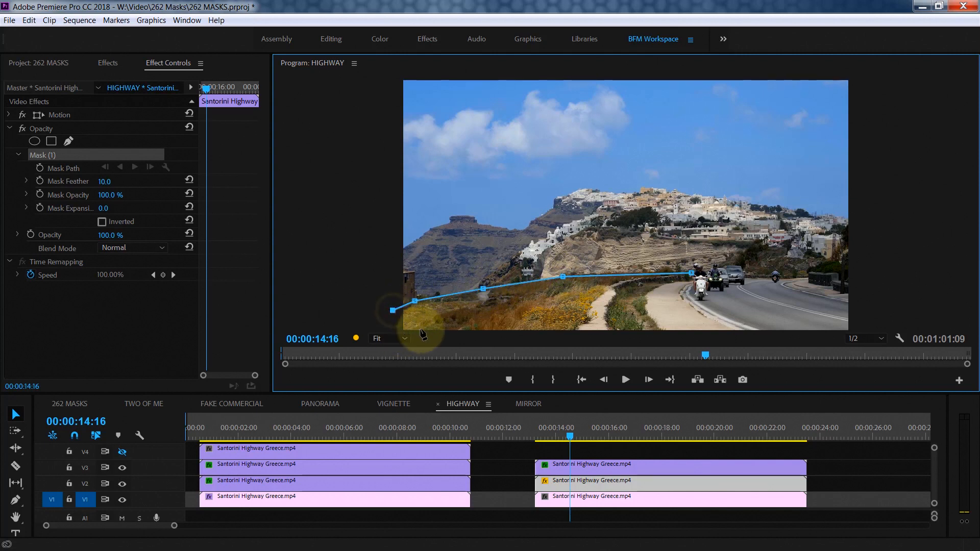
pyautogui.click(459, 326)
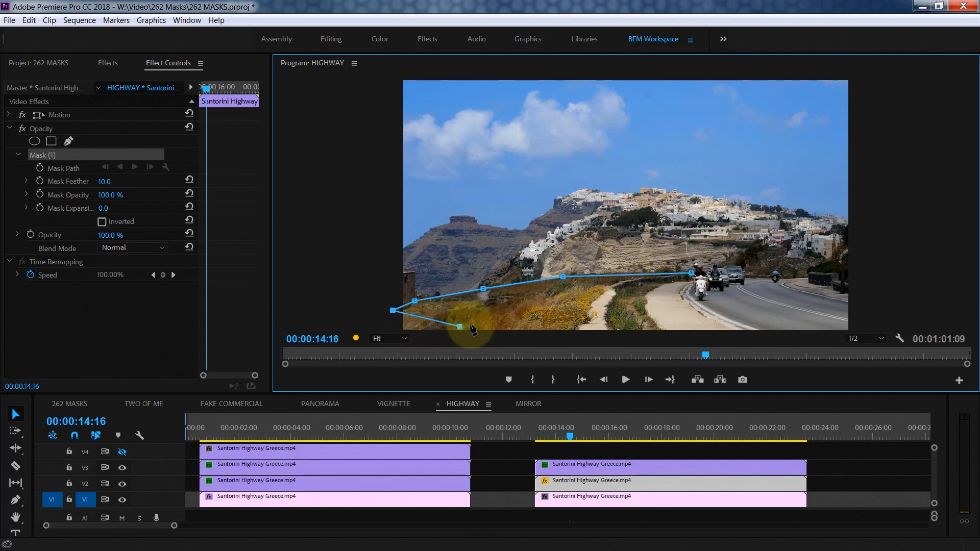
pyautogui.click(577, 327)
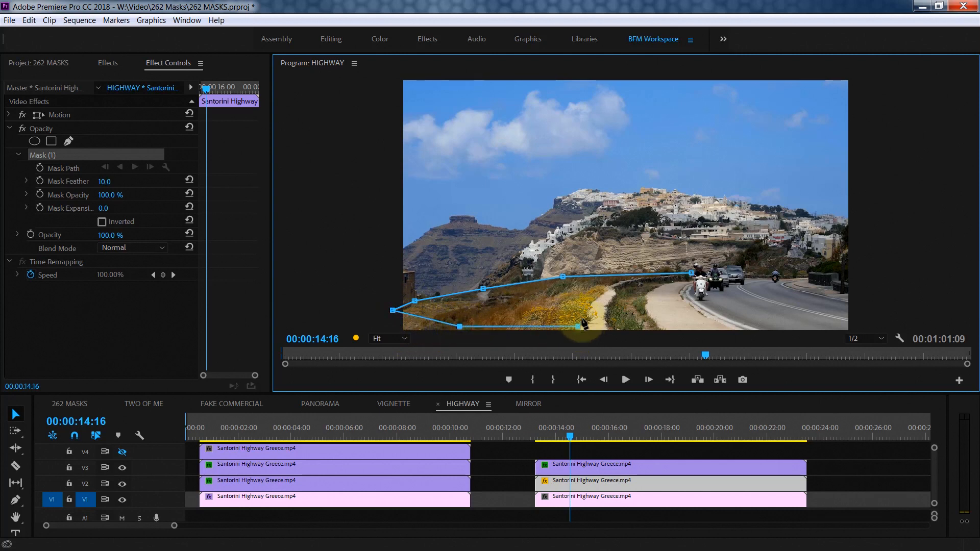
pyautogui.click(605, 284)
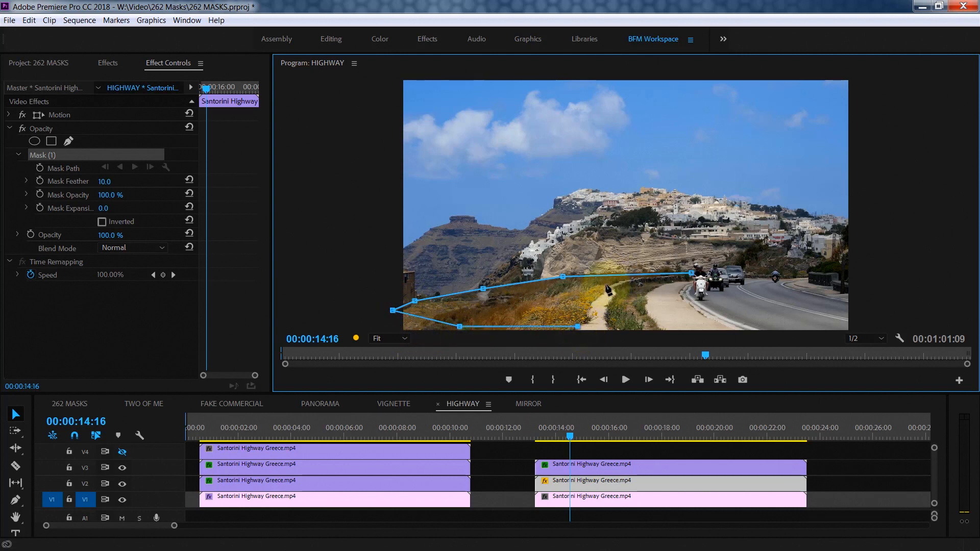
pyautogui.click(637, 277)
pyautogui.click(690, 273)
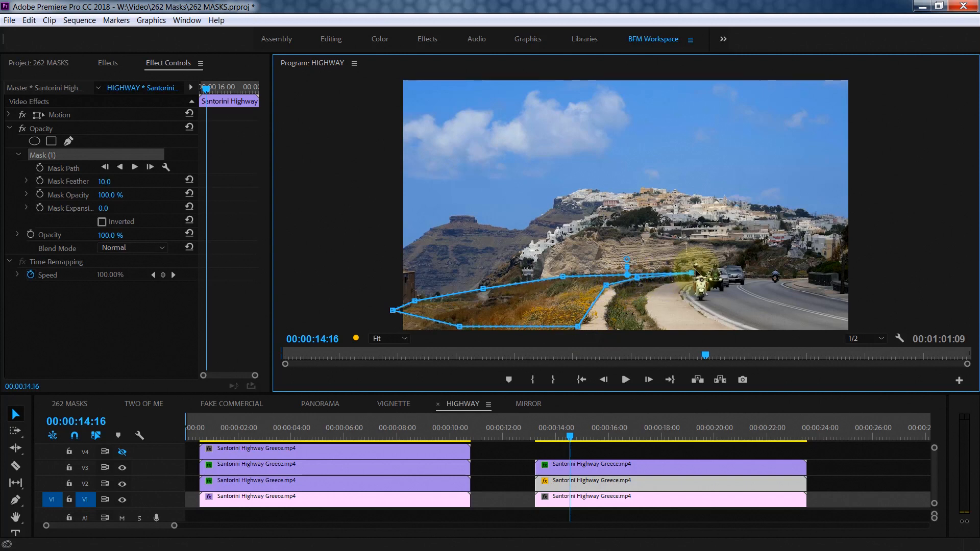
# - Pull the field mask's lower points past the frame's bottom edge, fit its path-side corner, and set Mask Feather to 0
pyautogui.moveTo(606, 285); pyautogui.dragTo(607, 289)
pyautogui.moveTo(579, 327); pyautogui.dragTo(579, 334)
pyautogui.moveTo(459, 328); pyautogui.dragTo(392, 338)
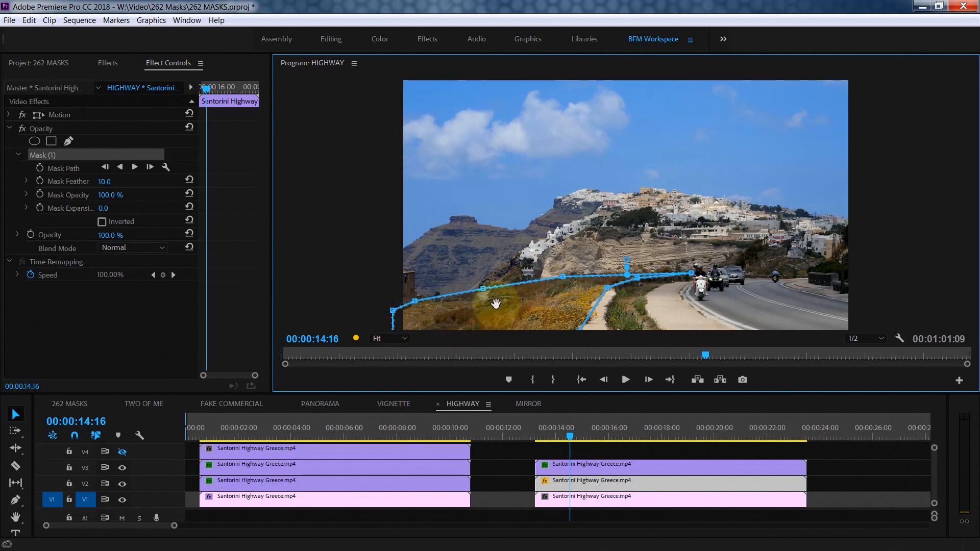
pyautogui.click(115, 180)
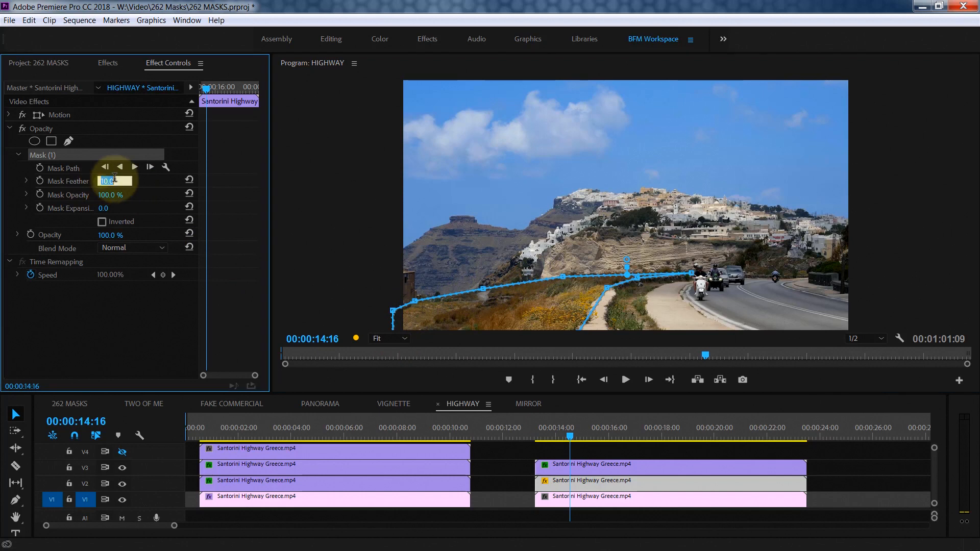
pyautogui.write('0')
pyautogui.press('Return')
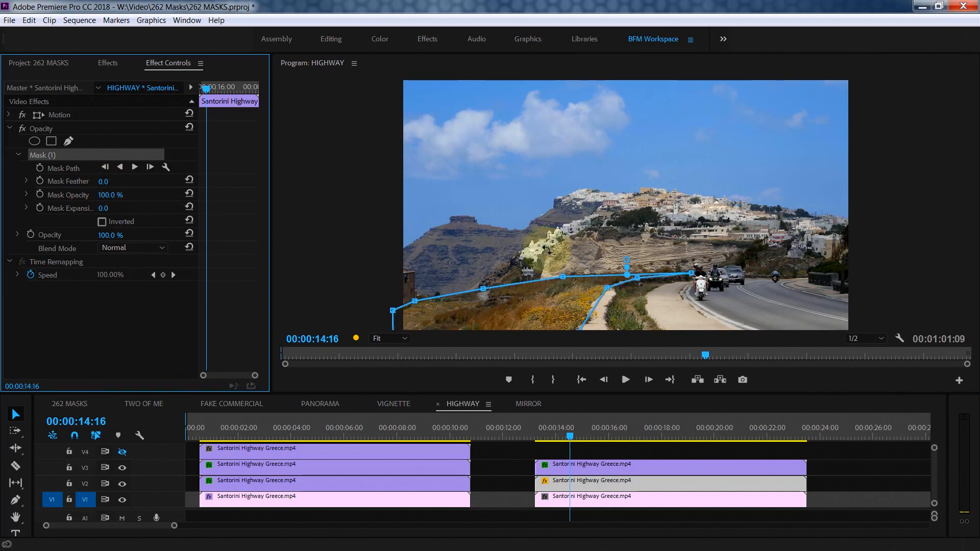
# - Apply Fast Color Corrector to the V2 field clip, with Saturation 140 and the balance shifted toward green, magnitude 24.78 at 155.6°
pyautogui.click(108, 64)
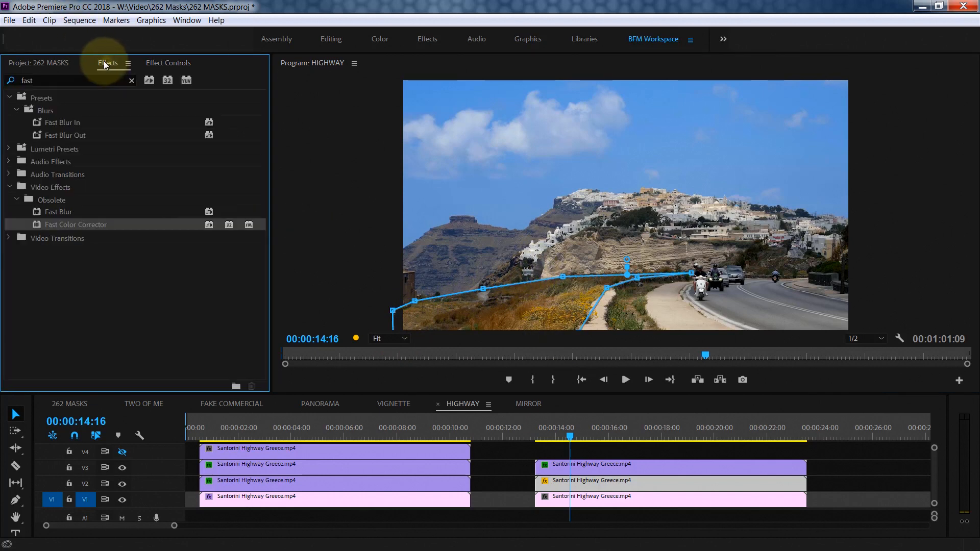
pyautogui.moveTo(36, 224); pyautogui.dragTo(577, 480)
pyautogui.click(166, 63)
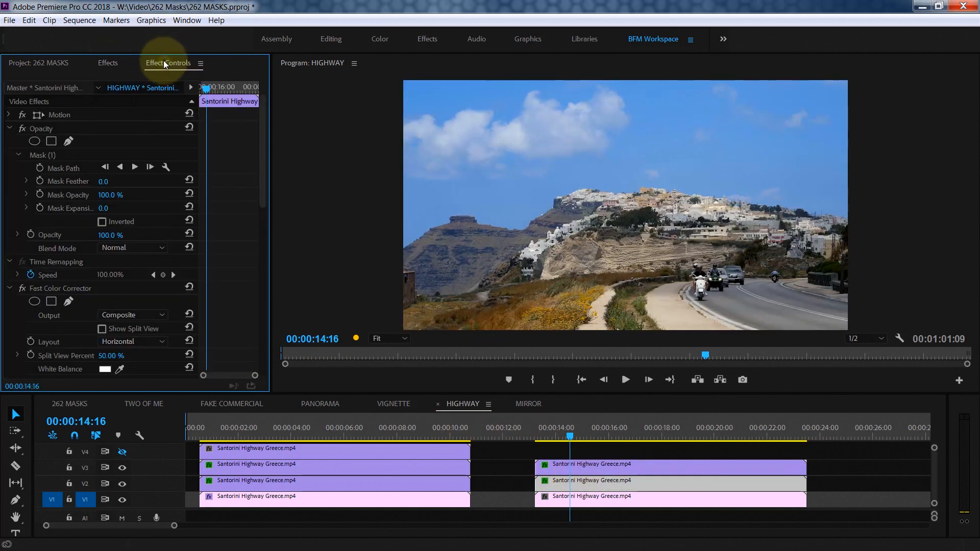
pyautogui.scroll(-8, 170, 171)
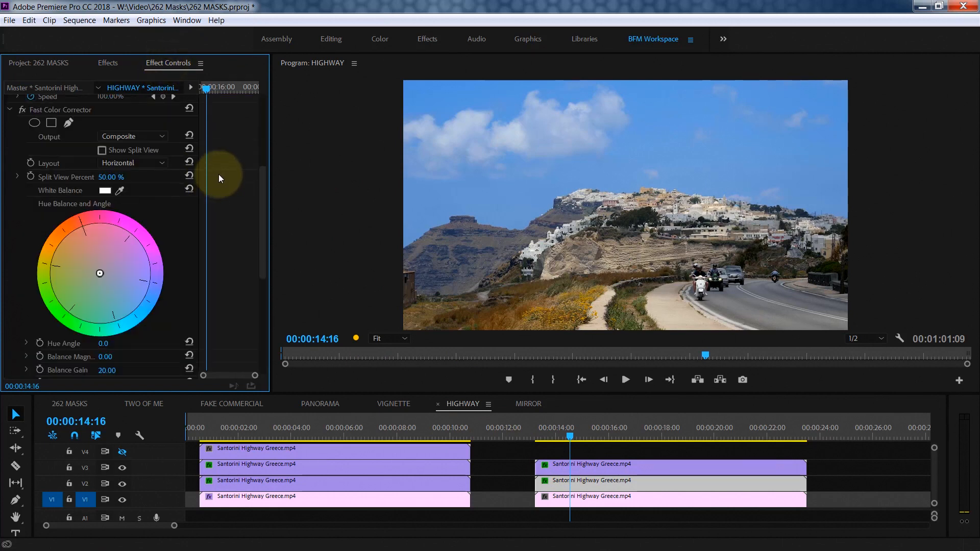
pyautogui.scroll(-2, 241, 159)
pyautogui.click(111, 257)
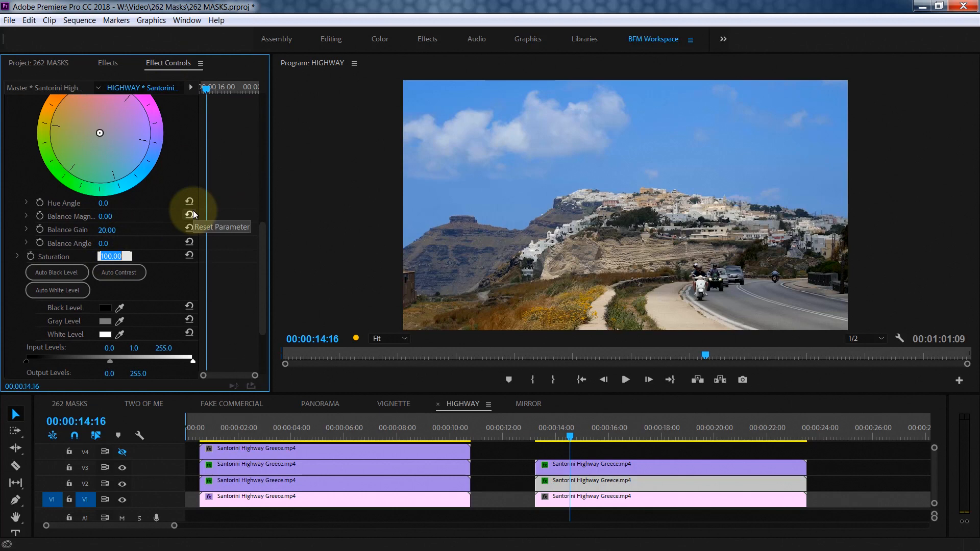
pyautogui.write('140')
pyautogui.press('Return')
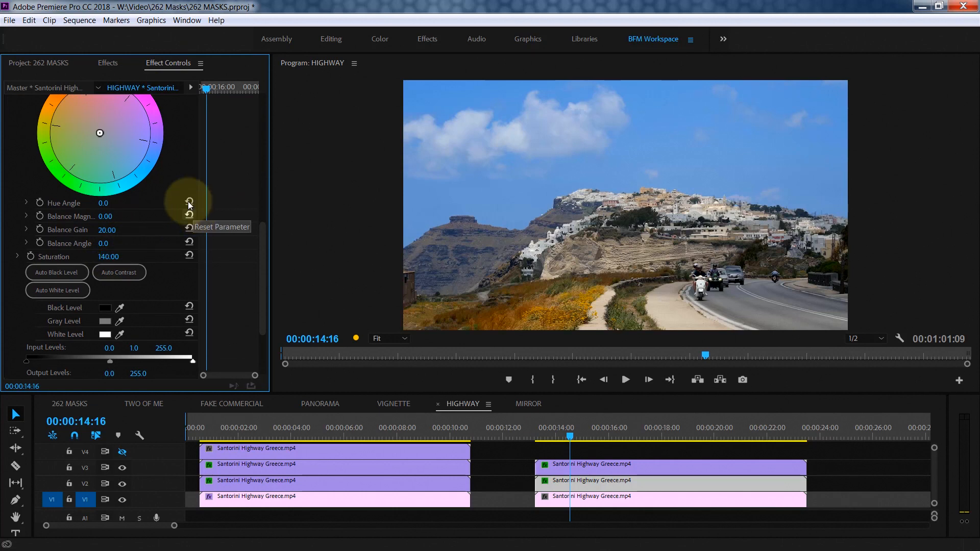
pyautogui.moveTo(99, 133); pyautogui.dragTo(89, 138)
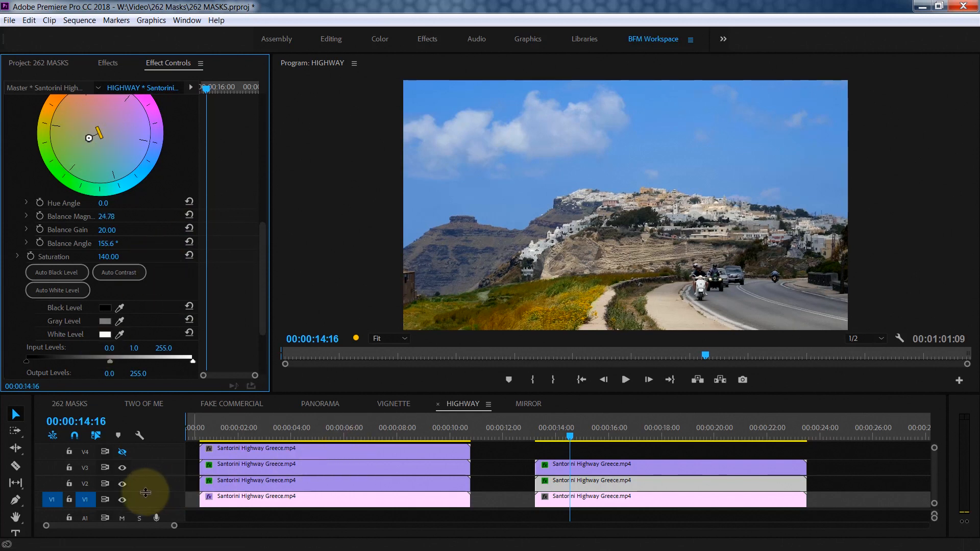
# - Toggle V3 off and on to compare the sky, and hide V1 to view the masked sky and field alone
pyautogui.click(124, 485)
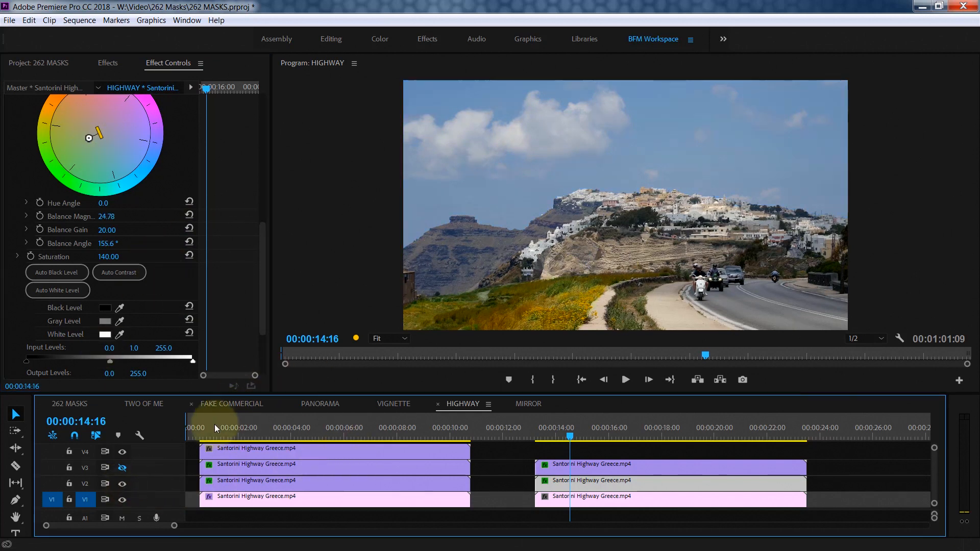
pyautogui.click(123, 467)
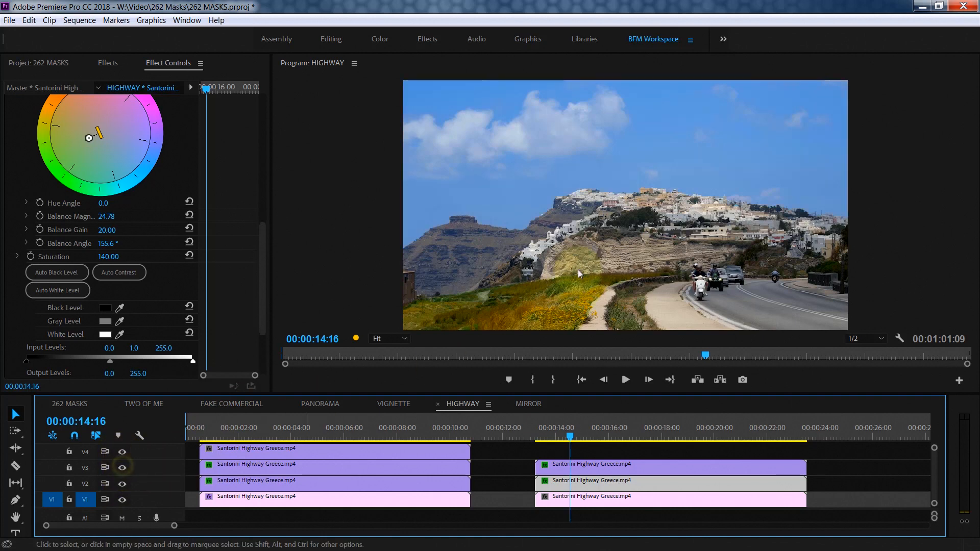
pyautogui.click(122, 500)
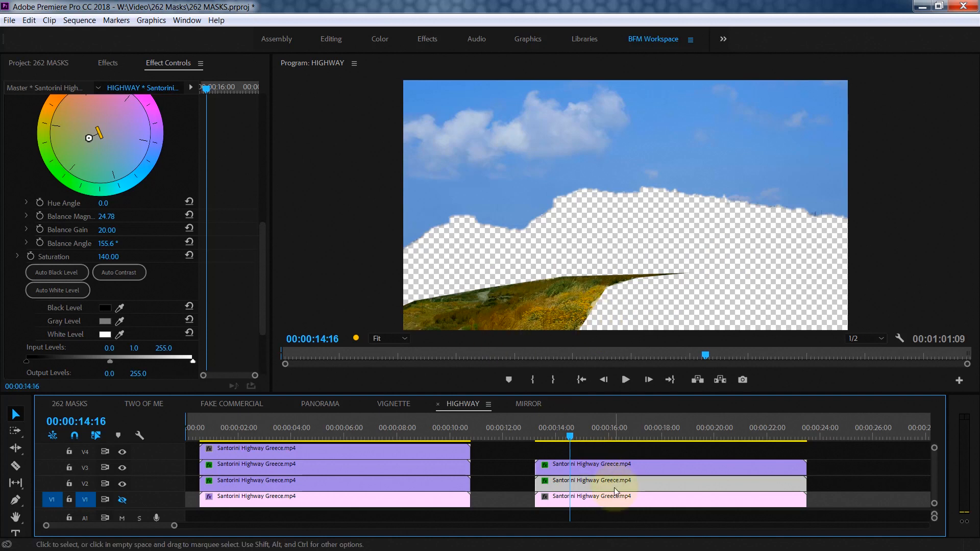
# - Set the V2 field mask's feather to 10, check the V3 sky clip's mask settings, and show the V1 track again
pyautogui.click(262, 206)
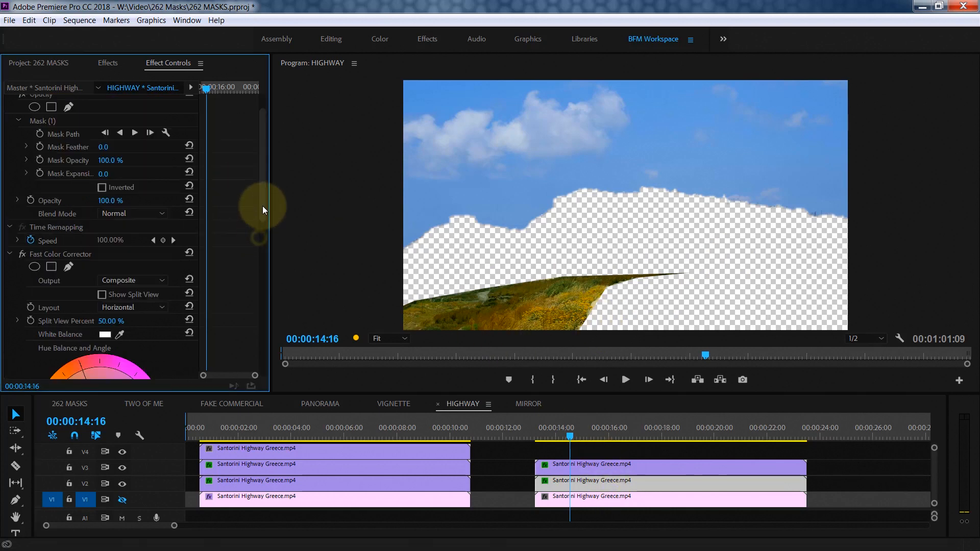
pyautogui.click(103, 147)
pyautogui.write('10')
pyautogui.press('Return')
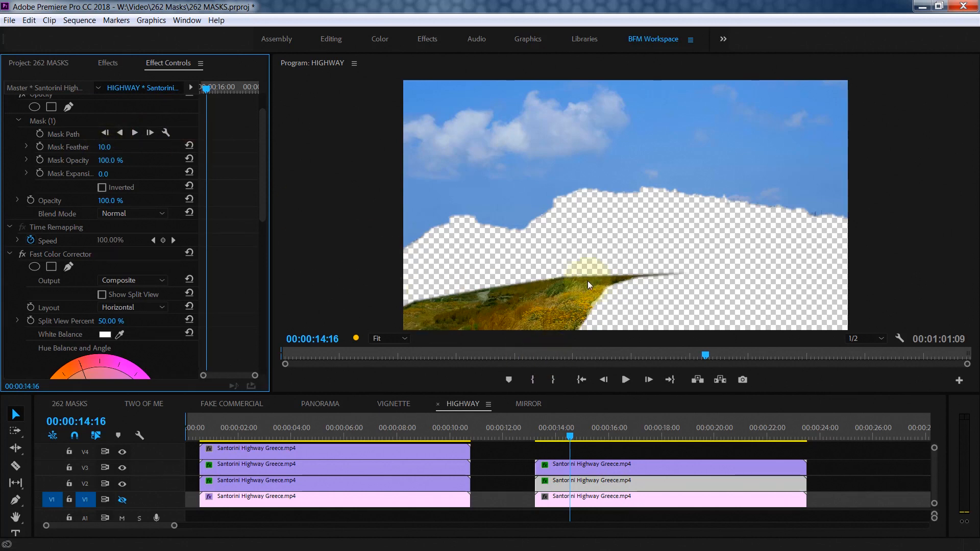
pyautogui.click(620, 464)
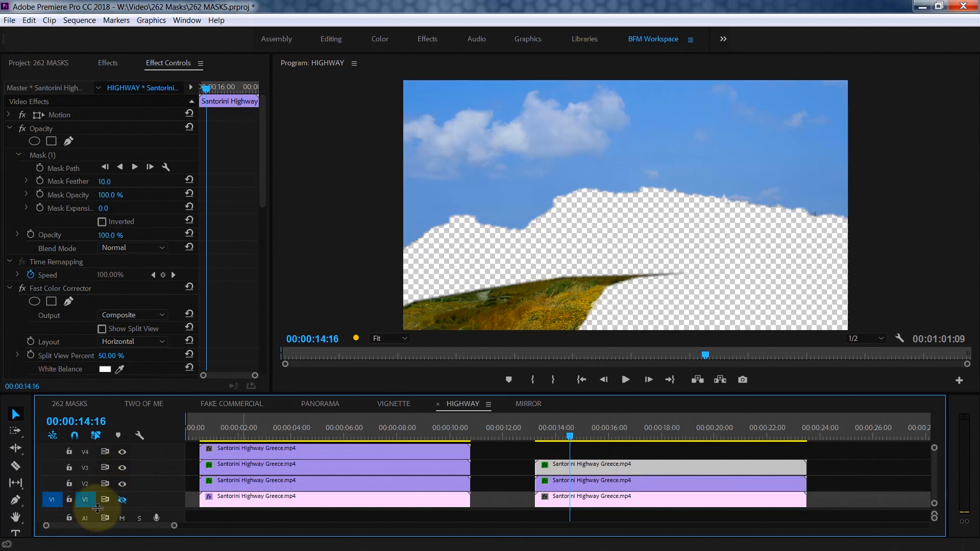
pyautogui.click(122, 500)
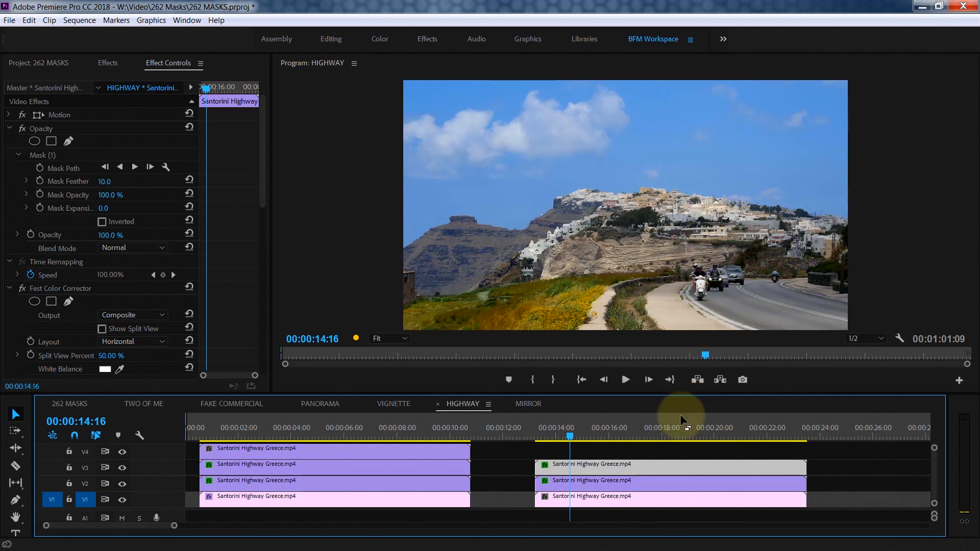
# - Apply Fast Color Corrector to the highway clip on V1 and view its effect settings
pyautogui.click(652, 497)
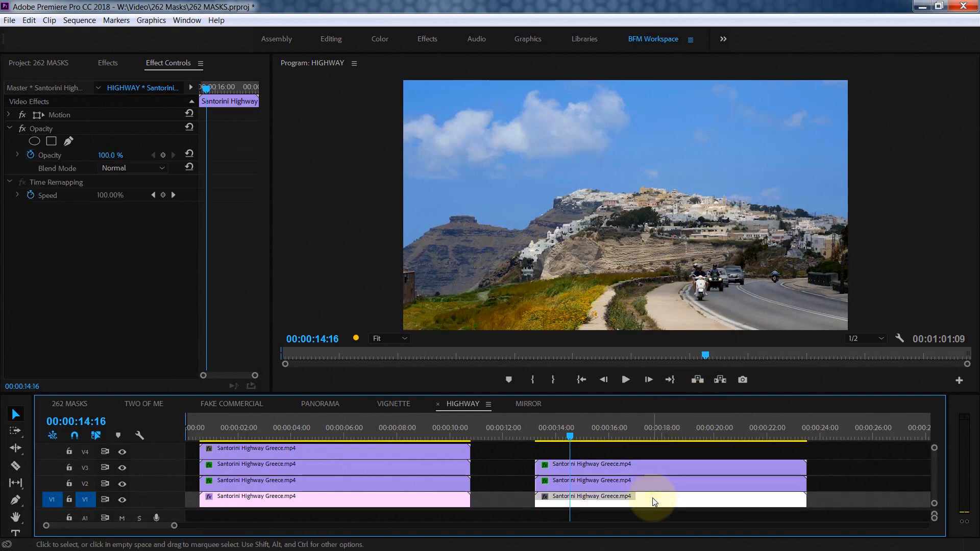
pyautogui.click(108, 64)
pyautogui.moveTo(35, 223); pyautogui.dragTo(547, 499)
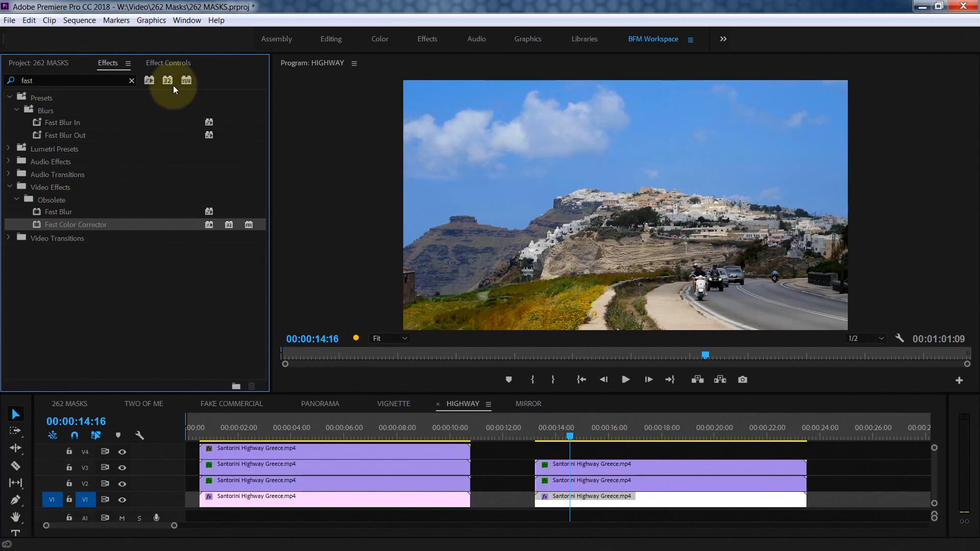
pyautogui.click(163, 62)
pyautogui.moveTo(260, 182); pyautogui.dragTo(301, 289)
# - Display the field mask outline on V2 and the sky mask outline on V3, and select both clips together
pyautogui.click(652, 484)
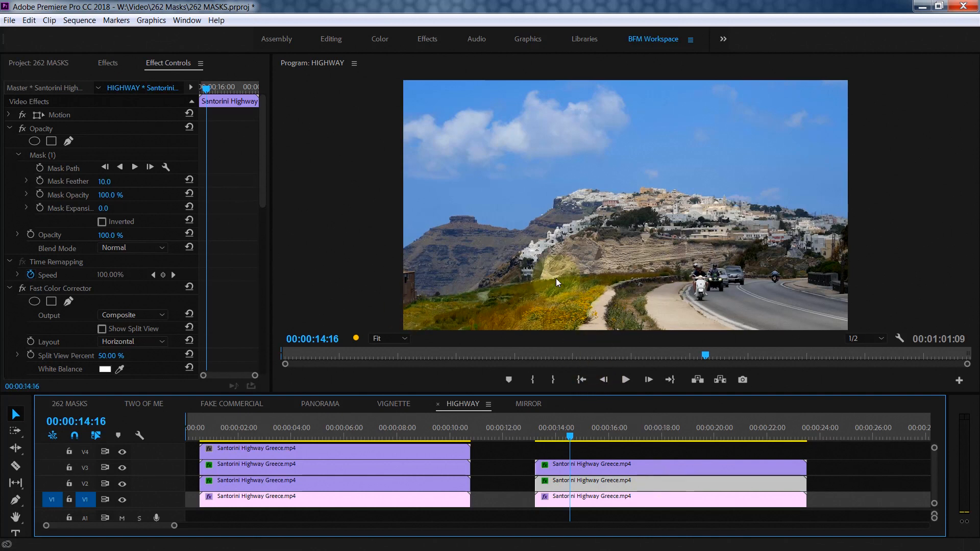
pyautogui.click(39, 153)
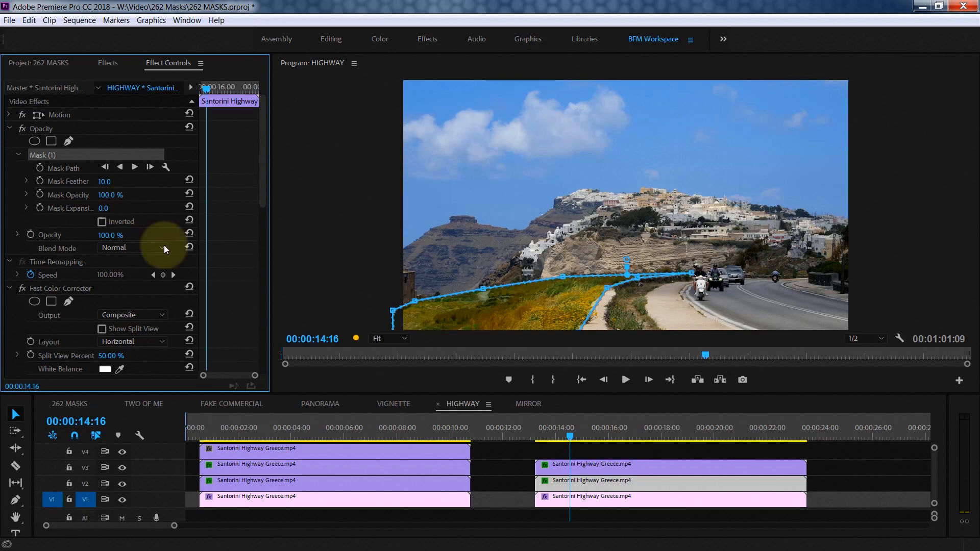
pyautogui.click(588, 467)
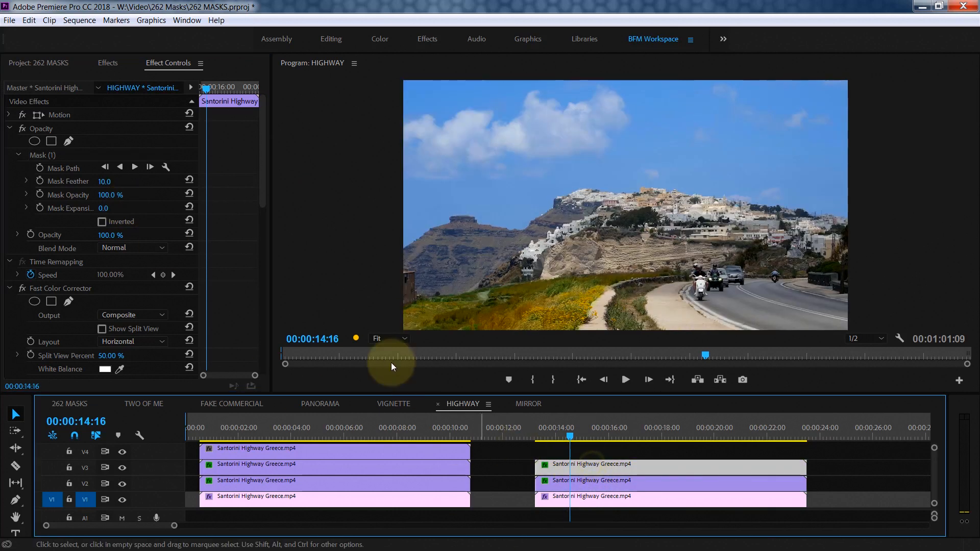
pyautogui.click(44, 155)
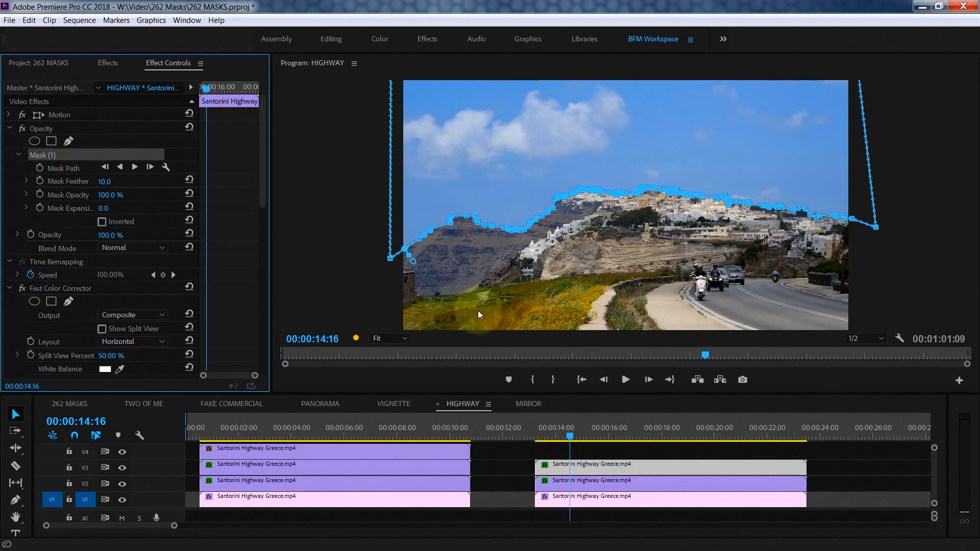
pyautogui.keyDown('shift'); pyautogui.click(590, 480); pyautogui.keyUp('shift')
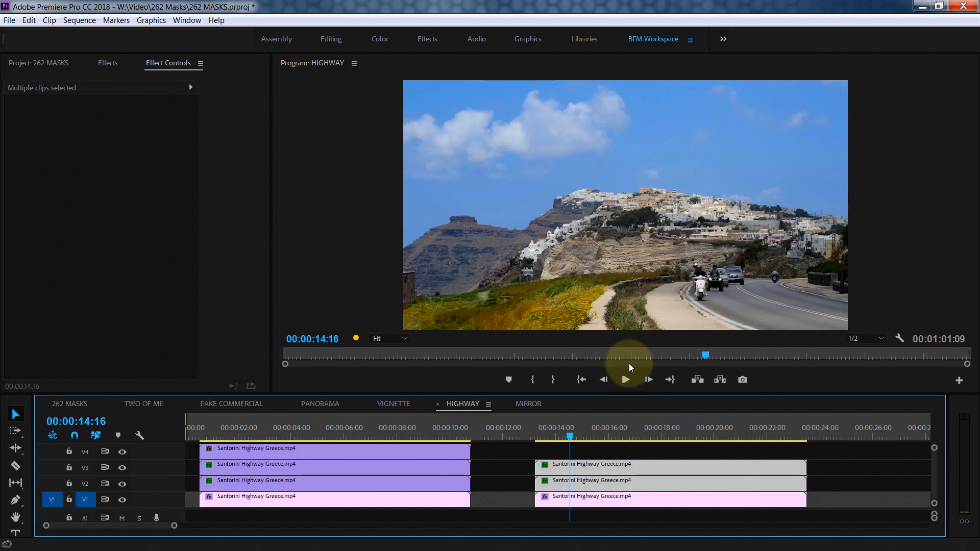
# - Select the highway clip on V1 and find its Fast Color Corrector balance and saturation settings
pyautogui.click(621, 496)
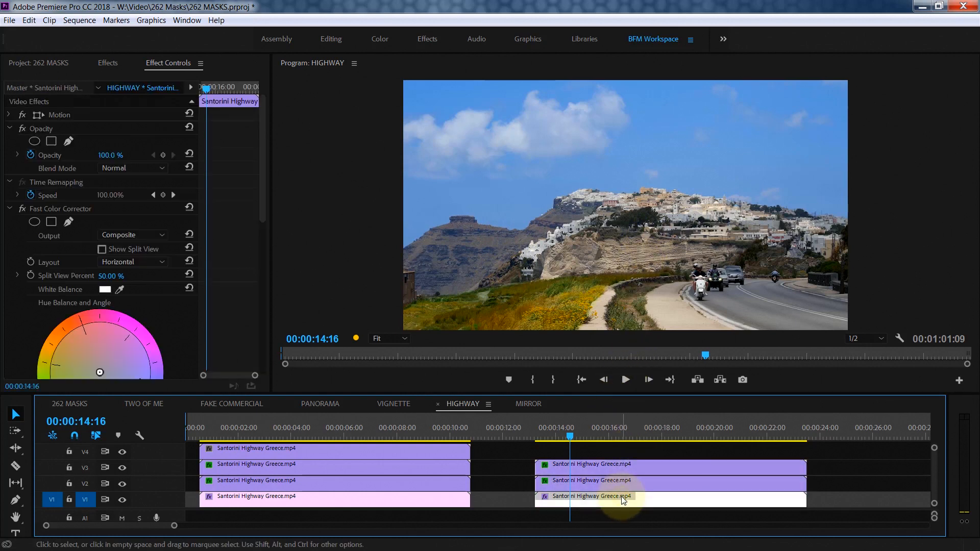
pyautogui.scroll(-5, 258, 194)
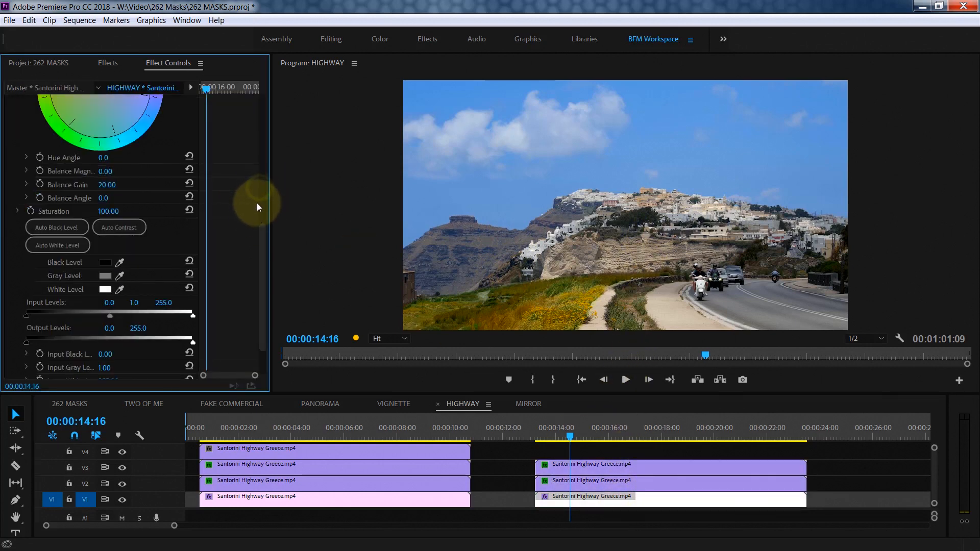
# - Try to shift the V1 clip's color balance strongly toward magenta, and undo the change
pyautogui.moveTo(263, 233); pyautogui.dragTo(266, 181)
pyautogui.moveTo(100, 187); pyautogui.dragTo(134, 122)
pyautogui.hotkey('ctrl', 'z')
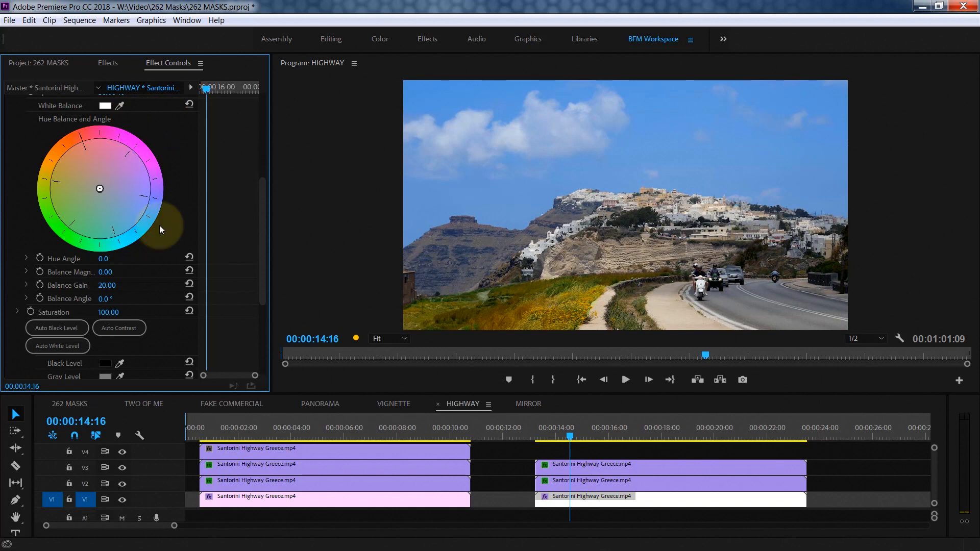
# - Set the V1 clip's Fast Color Corrector saturation to 120 and raise its black input level to about 5.9
pyautogui.moveTo(265, 261); pyautogui.dragTo(265, 285)
pyautogui.click(123, 269)
pyautogui.write('120')
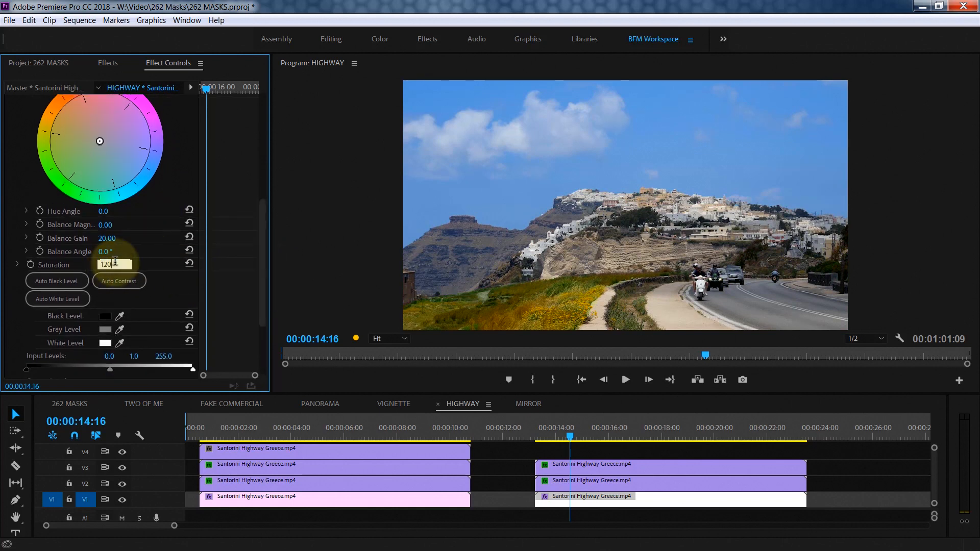
pyautogui.press('Return')
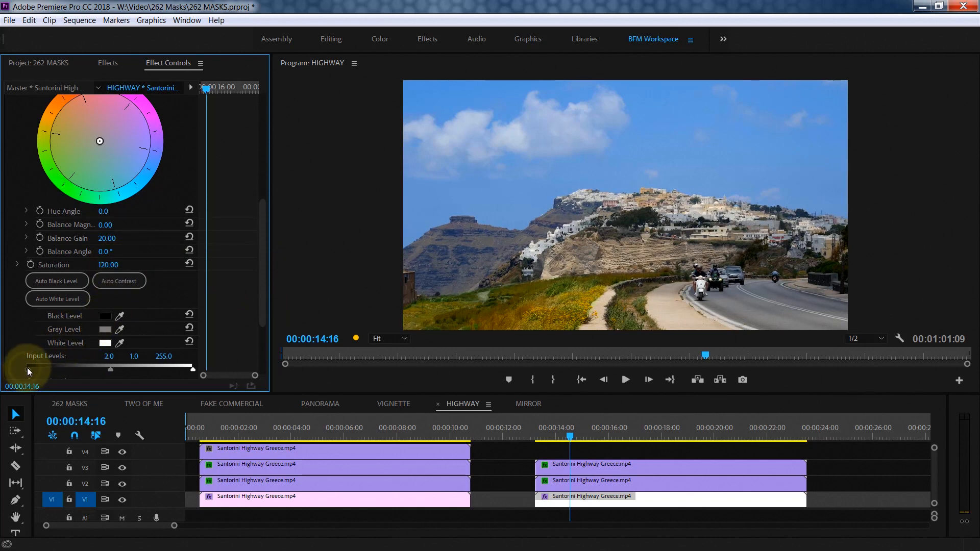
pyautogui.moveTo(26, 369)
pyautogui.mouseDown()
pyautogui.moveTo(38, 369)
pyautogui.moveTo(29, 371)
pyautogui.mouseUp()
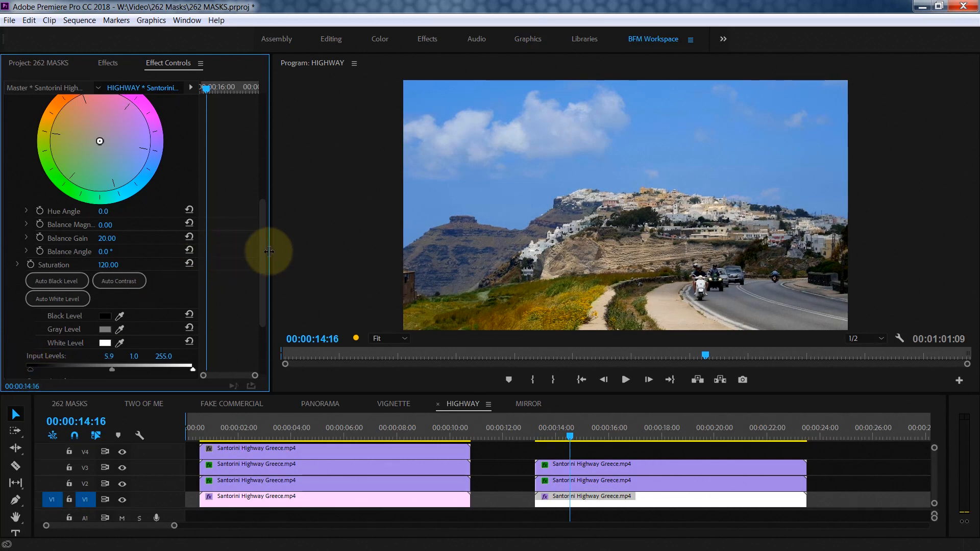
# - At about 00:00:16:19, shift the V1 clip's color balance slightly toward blue, with a magnitude of about 15 and an angle of about 30°
pyautogui.moveTo(264, 249); pyautogui.dragTo(269, 222)
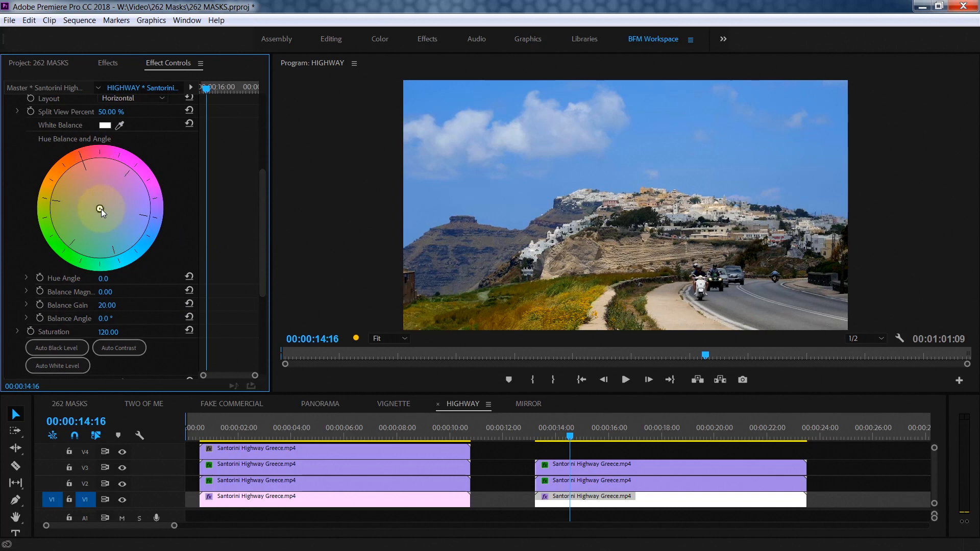
pyautogui.moveTo(569, 434); pyautogui.dragTo(624, 432)
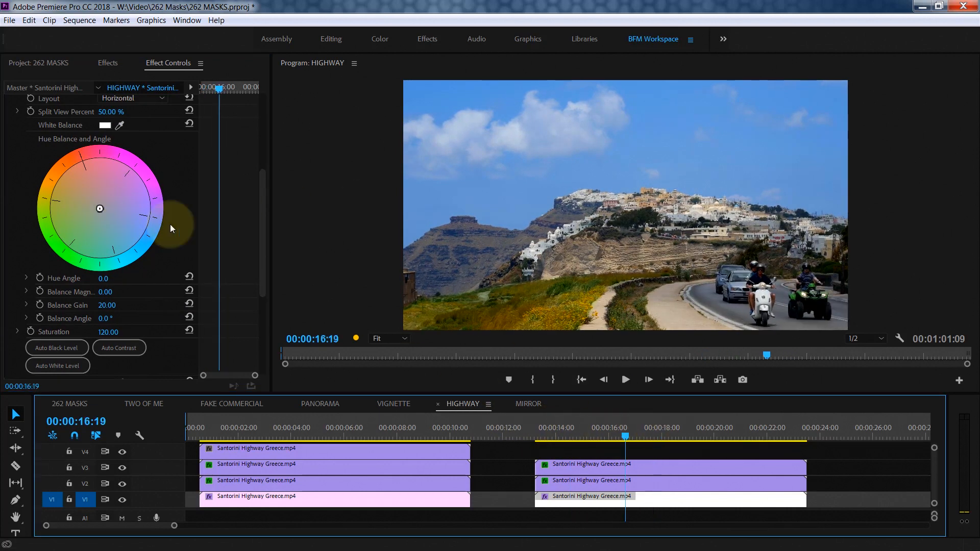
pyautogui.moveTo(101, 210); pyautogui.dragTo(106, 213)
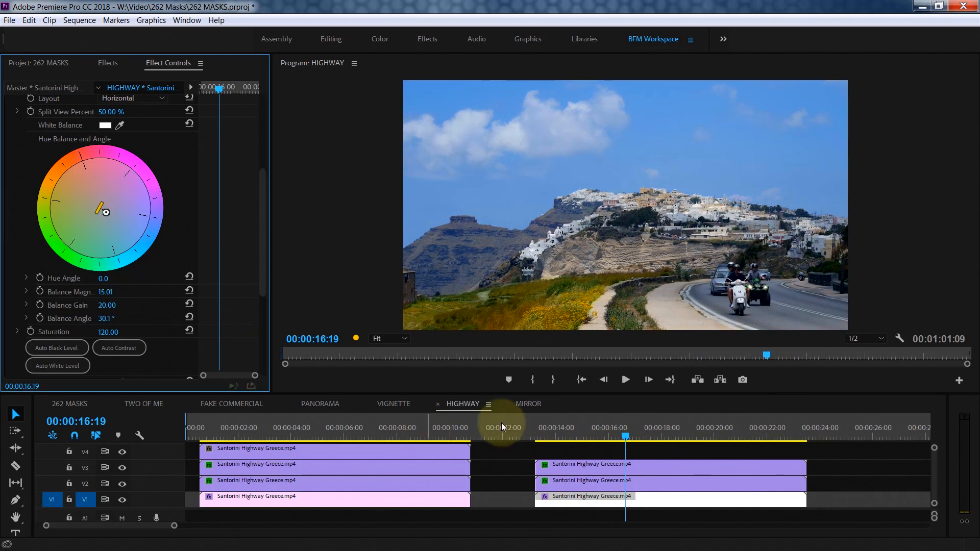
# - Play the corrected highway clips, and return to the start of the sequence to compare the original look
pyautogui.click(548, 432)
pyautogui.press('space')
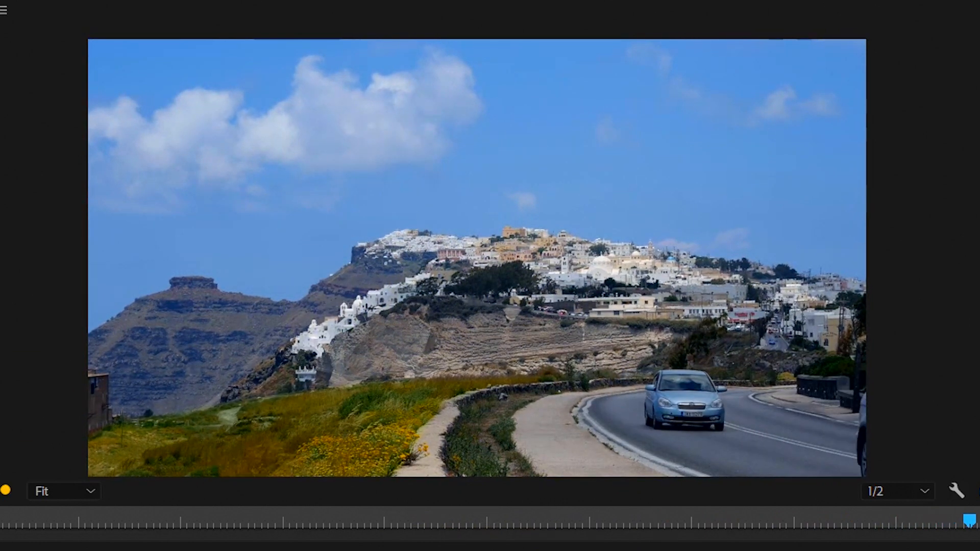
pyautogui.press('Home')
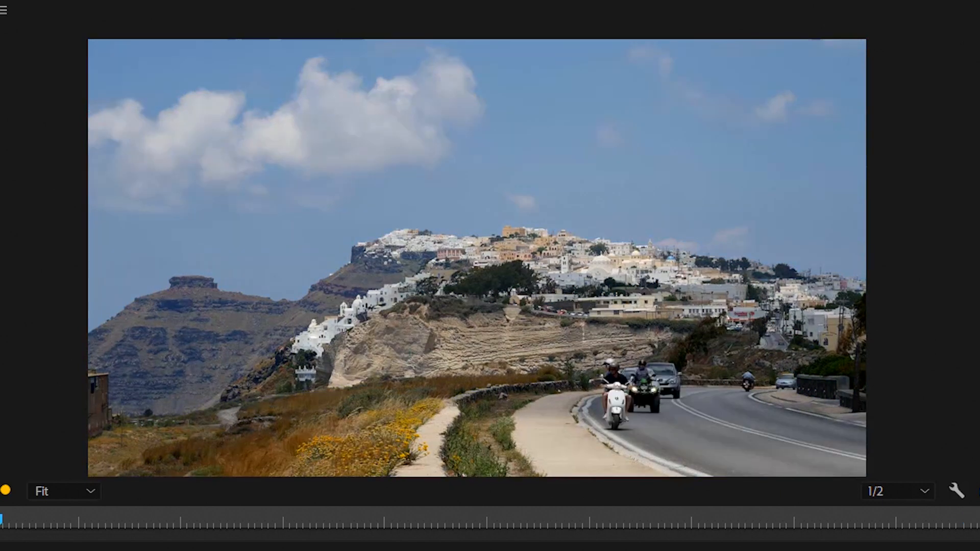
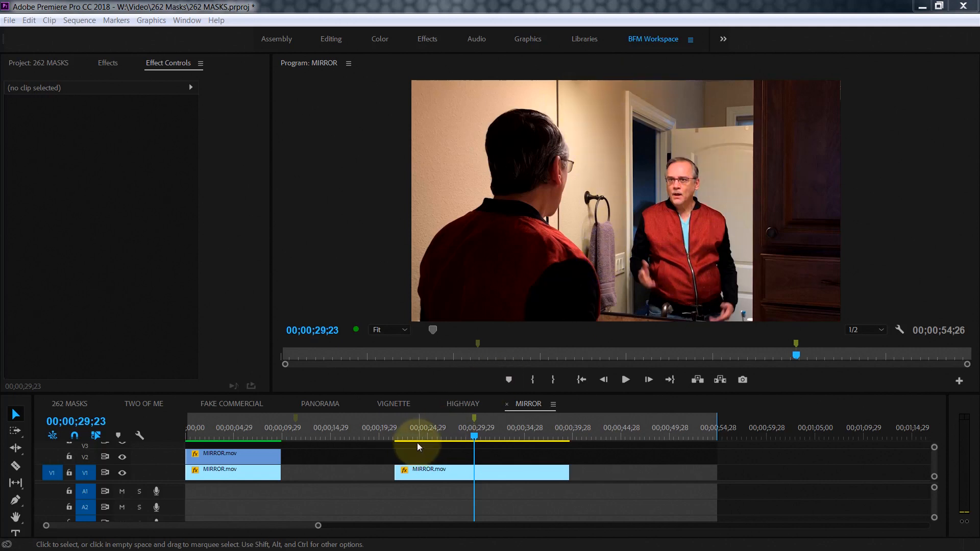
# - Play the second clip in the MIRROR sequence from its beginning to review the man's two performances
pyautogui.click(396, 439)
pyautogui.press('space')
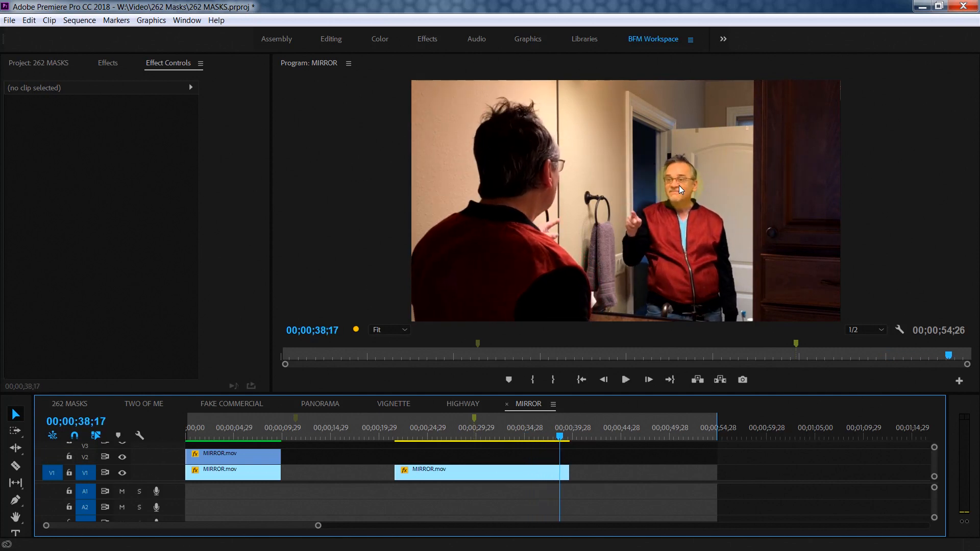
pyautogui.press('space')
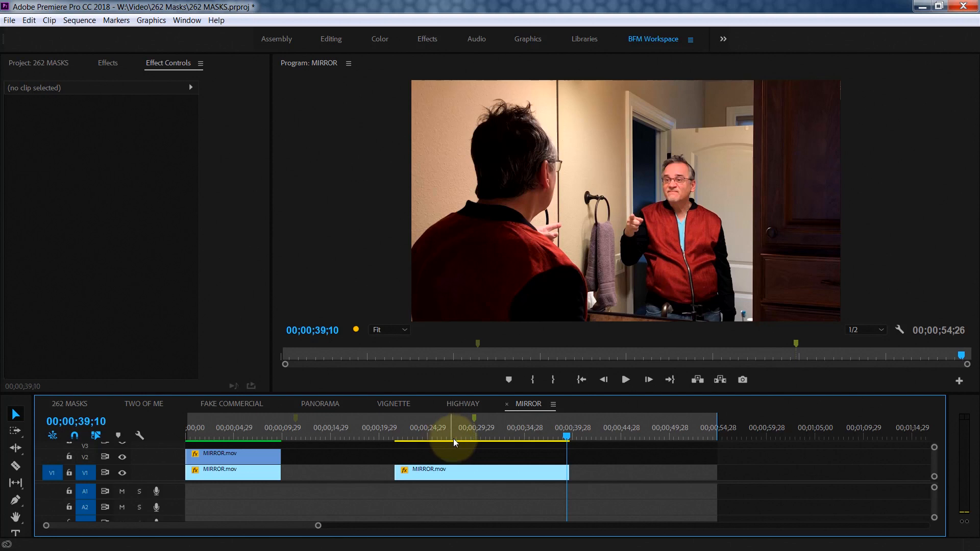
# - Split the second MIRROR.mov clip on V1 at the marker at 00;00;29;23
pyautogui.moveTo(457, 438); pyautogui.dragTo(475, 438)
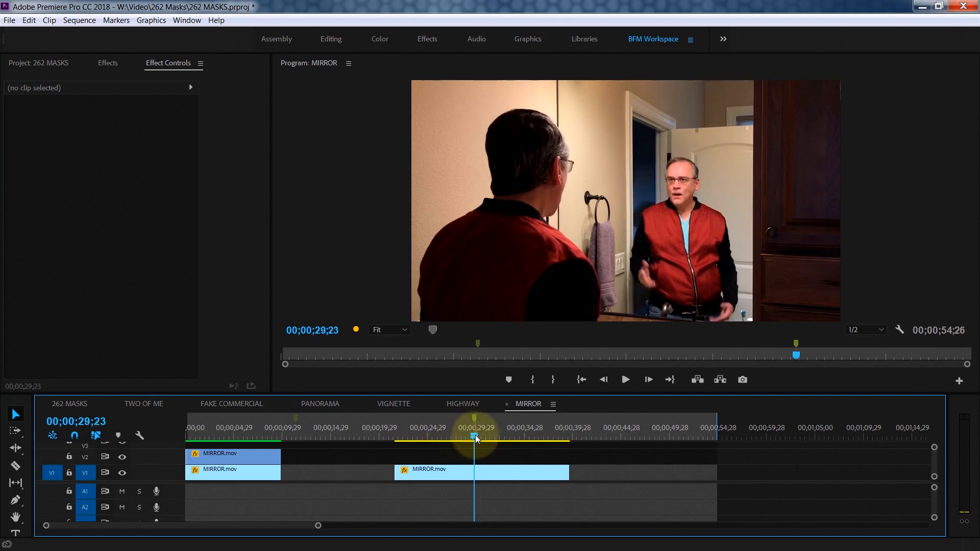
pyautogui.click(475, 473)
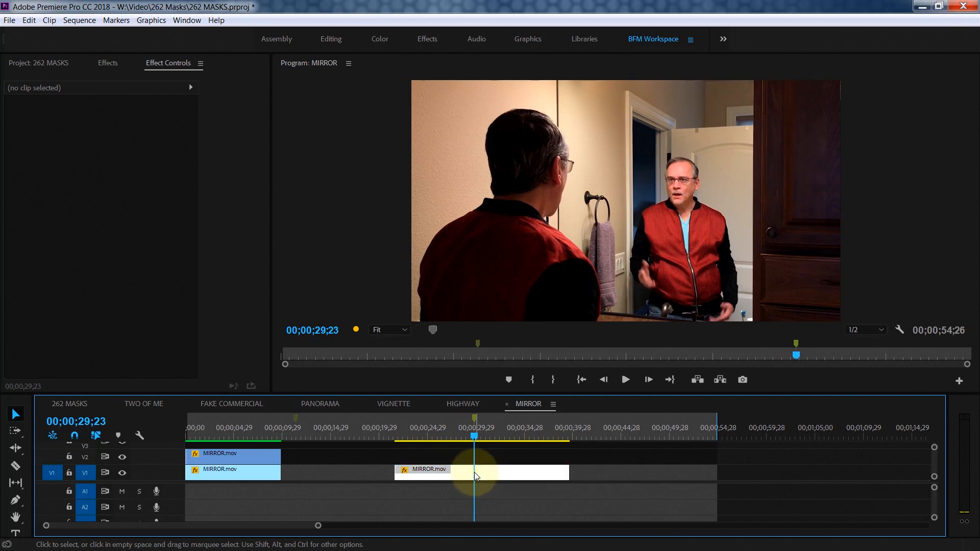
pyautogui.press('c')
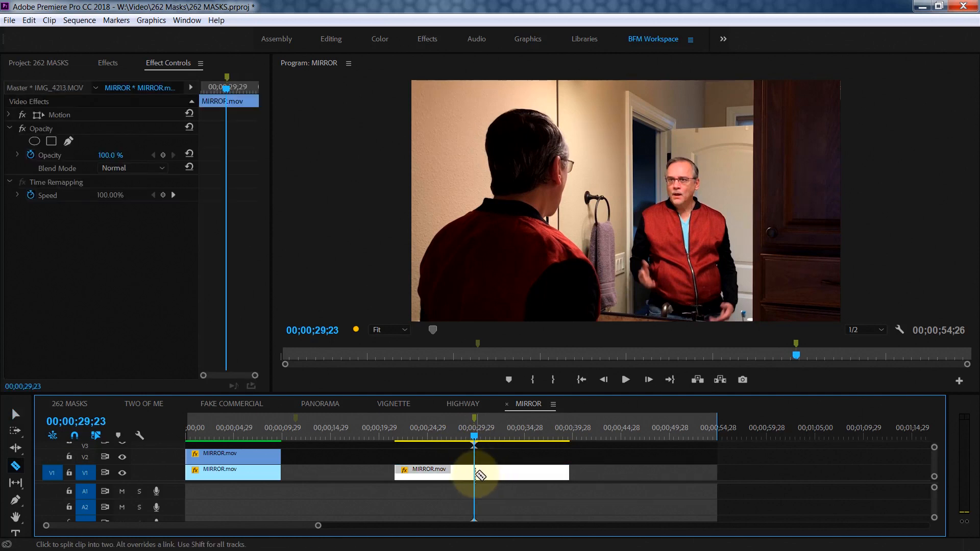
pyautogui.click(475, 473)
pyautogui.press('v')
# - Stack the later MIRROR.mov segment on V2 above the earlier one, and extend the V1 segment's end to match it
pyautogui.click(502, 468)
pyautogui.moveTo(503, 468); pyautogui.dragTo(492, 439)
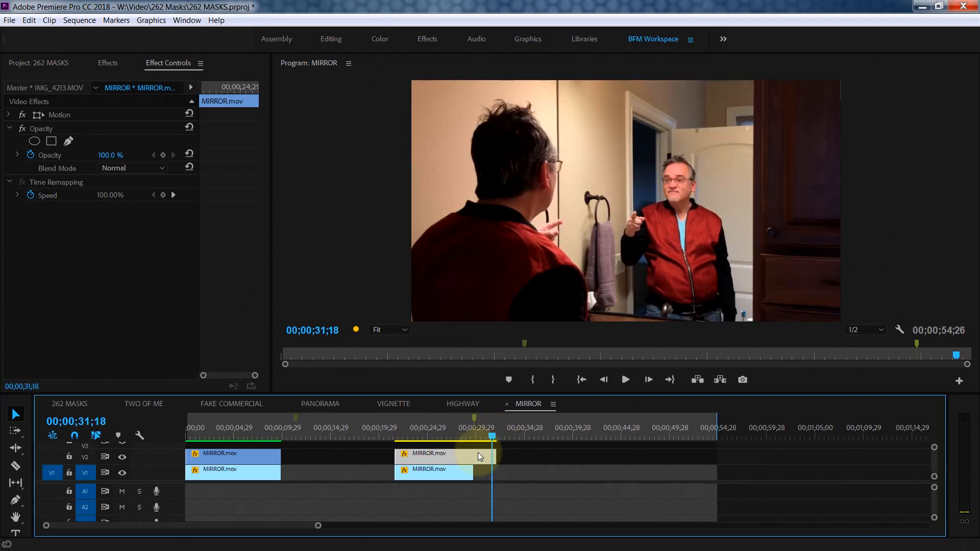
pyautogui.moveTo(473, 472); pyautogui.dragTo(496, 472)
# - Temporarily move the V2 segment behind the V1 segment to scrub the lower clip alone, and restore the stack
pyautogui.moveTo(462, 436); pyautogui.dragTo(454, 437)
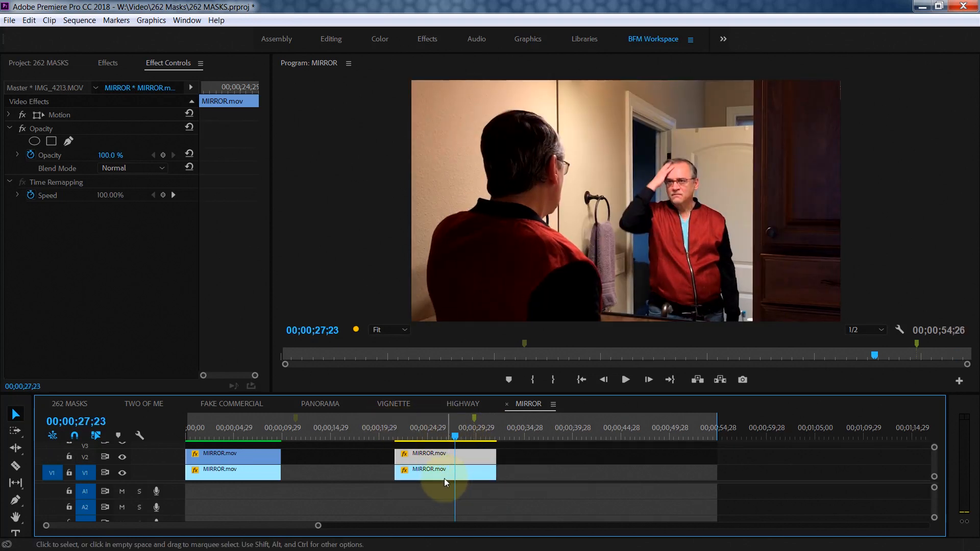
pyautogui.moveTo(437, 458); pyautogui.dragTo(483, 440)
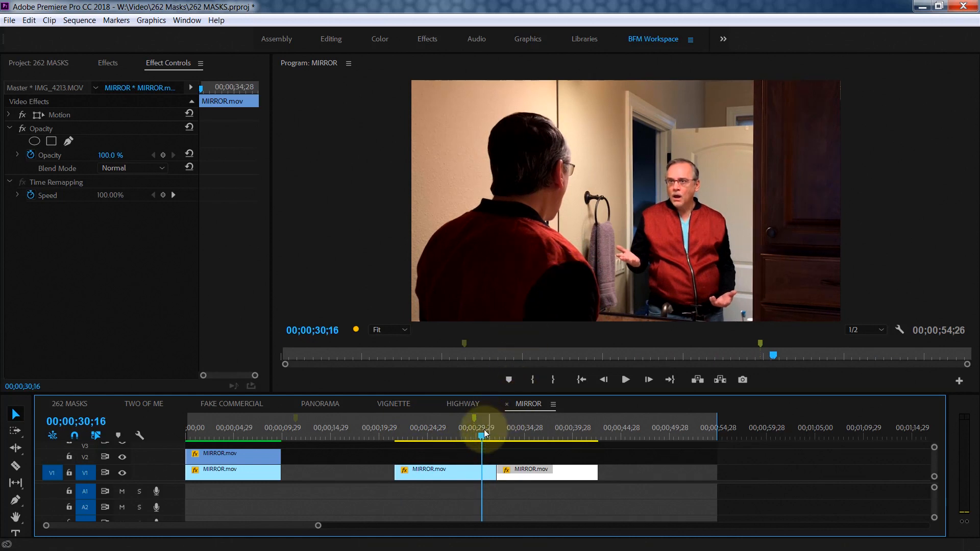
pyautogui.moveTo(484, 432); pyautogui.dragTo(450, 440)
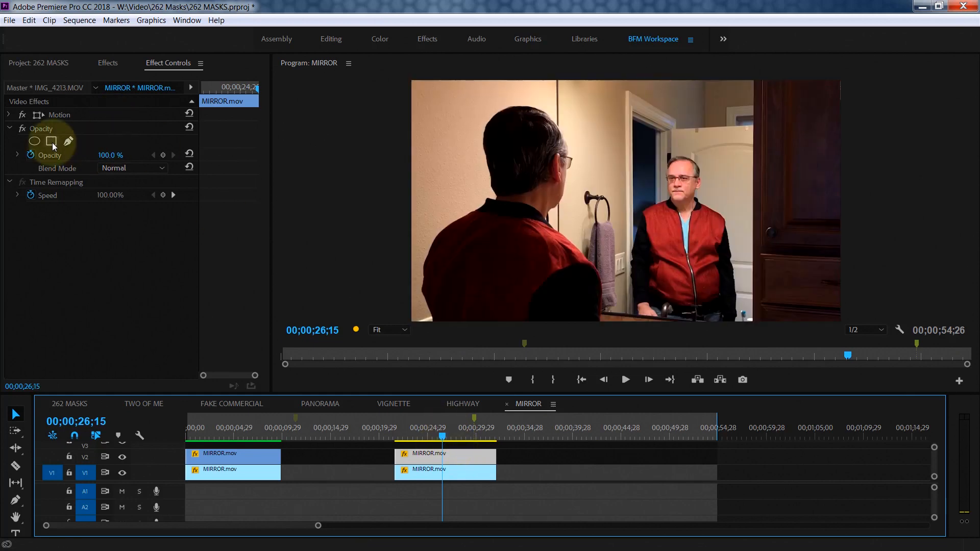
# - Draw a closed five-point opacity mask with the Pen tool around the man's mirror reflection on the V2 clip
pyautogui.click(69, 141)
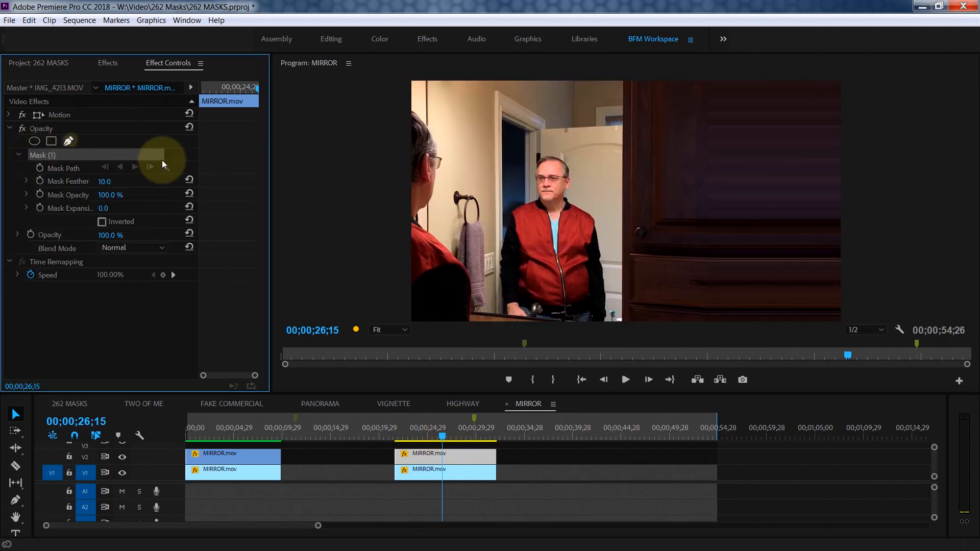
pyautogui.click(615, 152)
pyautogui.click(624, 299)
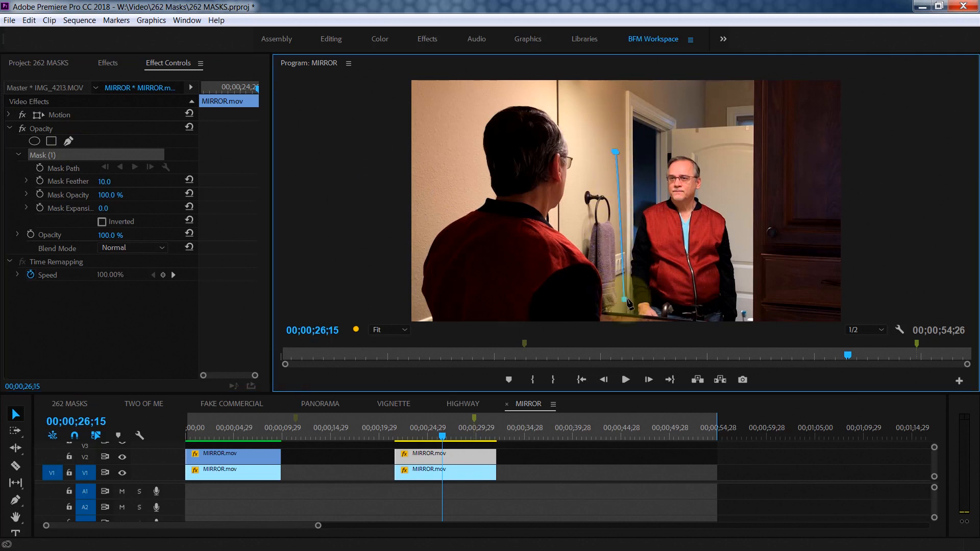
pyautogui.click(827, 289)
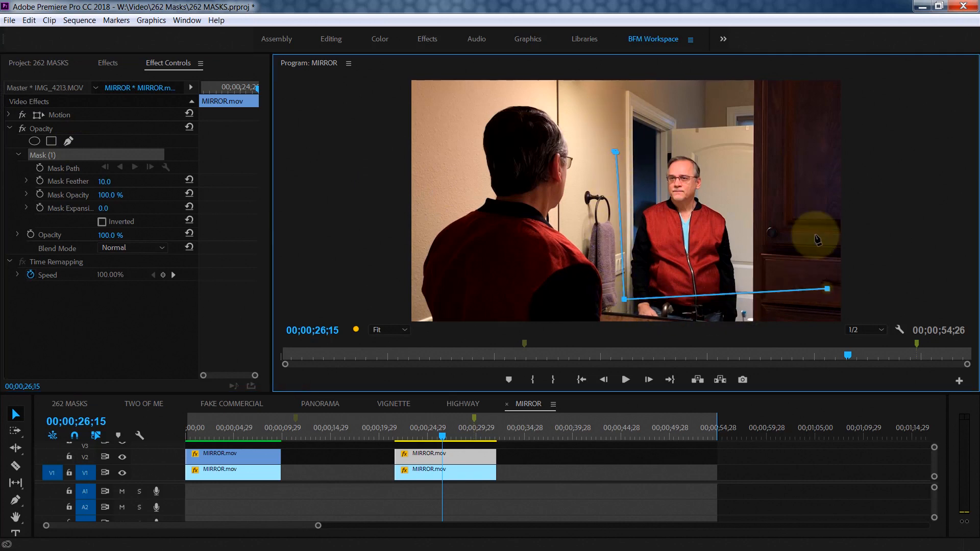
pyautogui.click(819, 99)
pyautogui.click(583, 90)
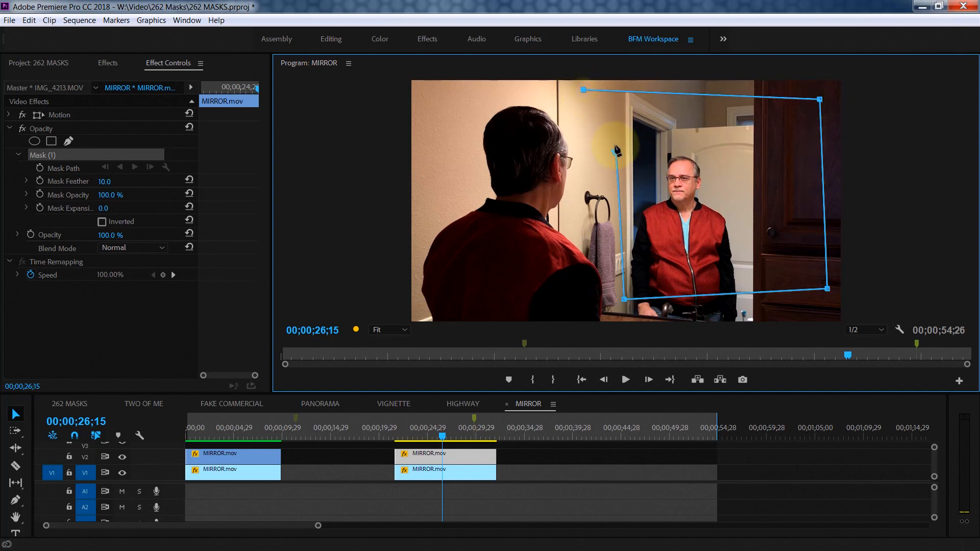
pyautogui.click(615, 152)
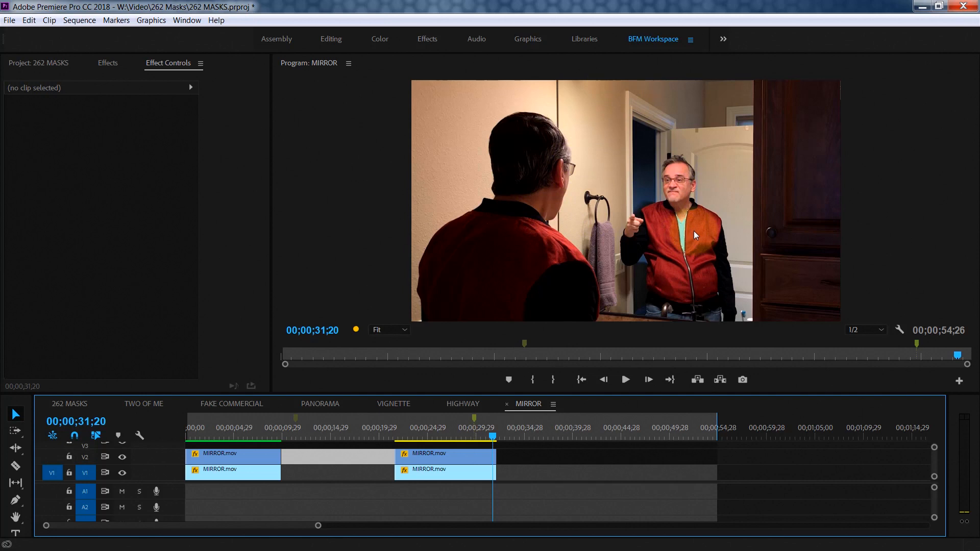
# - Set the scale of both stacked MIRROR.mov clips on V2 and V1 to 125, and save the project
pyautogui.click(438, 432)
pyautogui.click(445, 455)
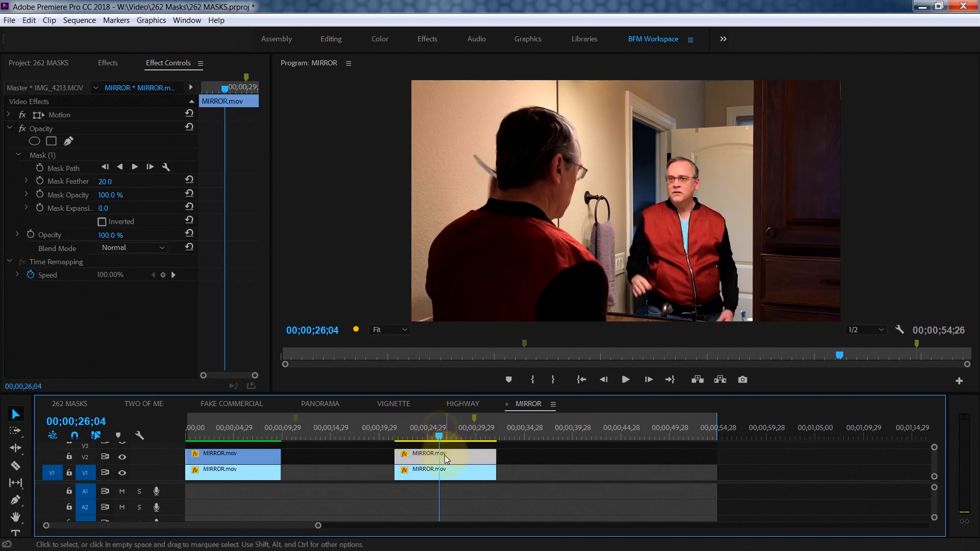
pyautogui.click(8, 114)
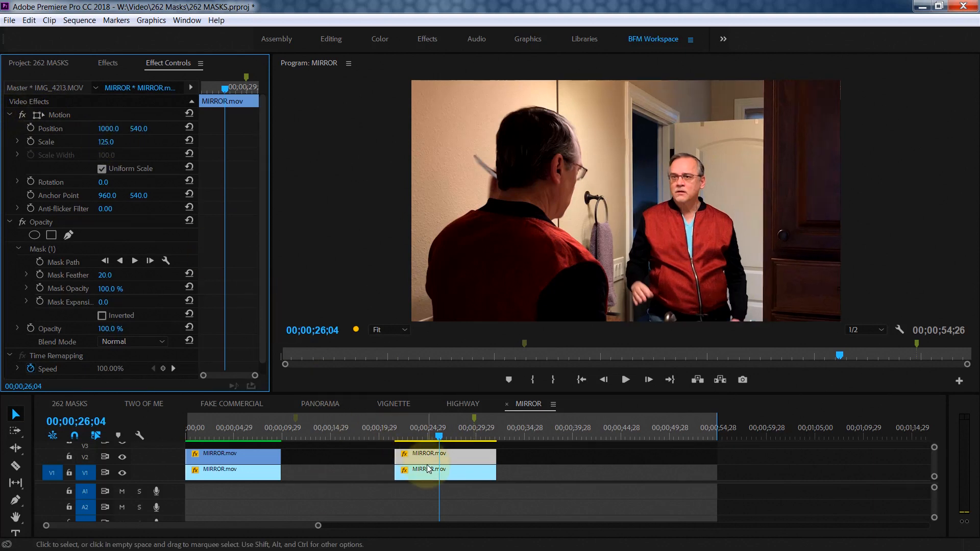
pyautogui.click(428, 473)
pyautogui.click(113, 141)
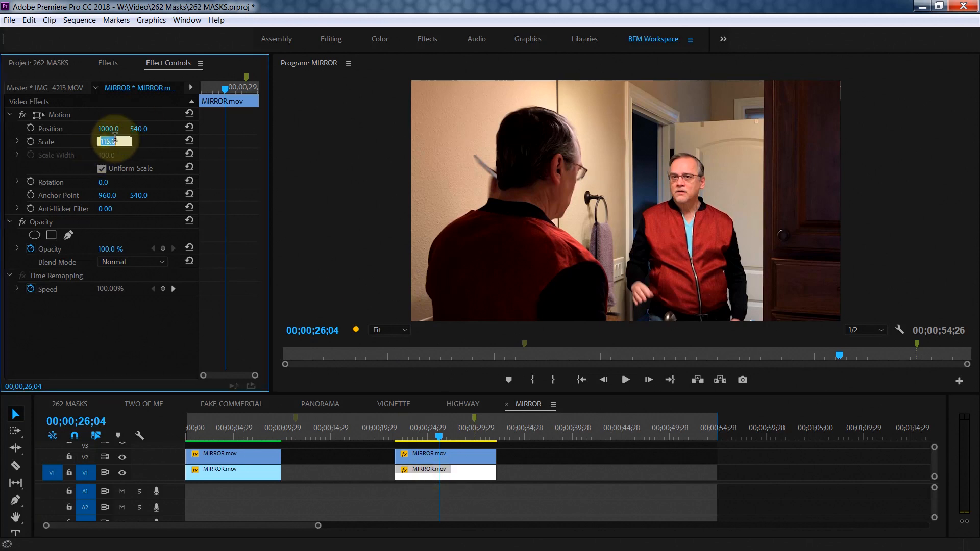
pyautogui.write('125')
pyautogui.press('Return')
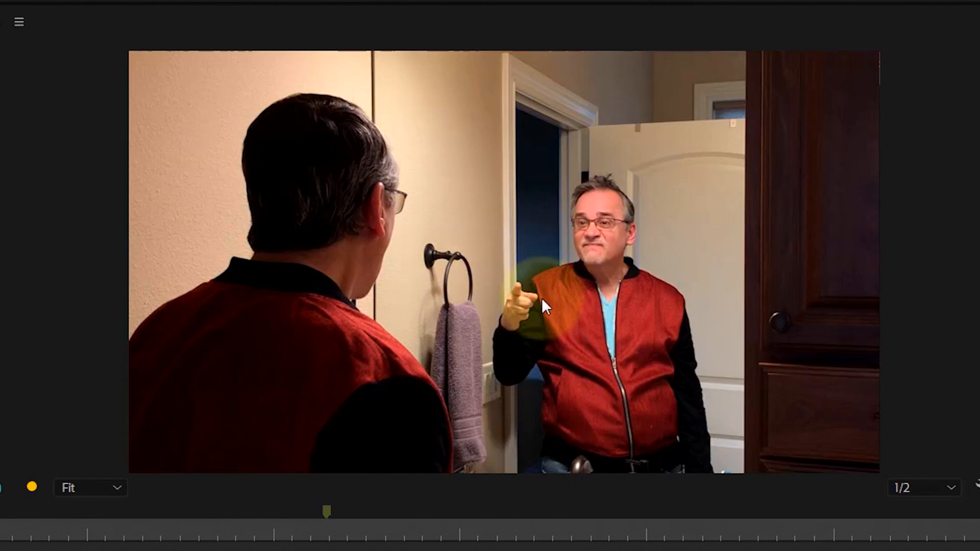
pyautogui.hotkey('ctrl', 's')
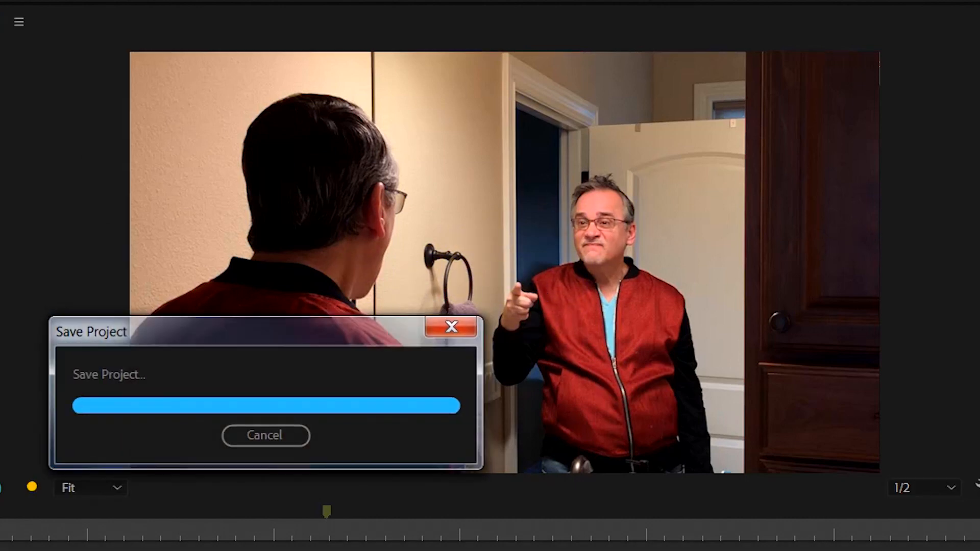